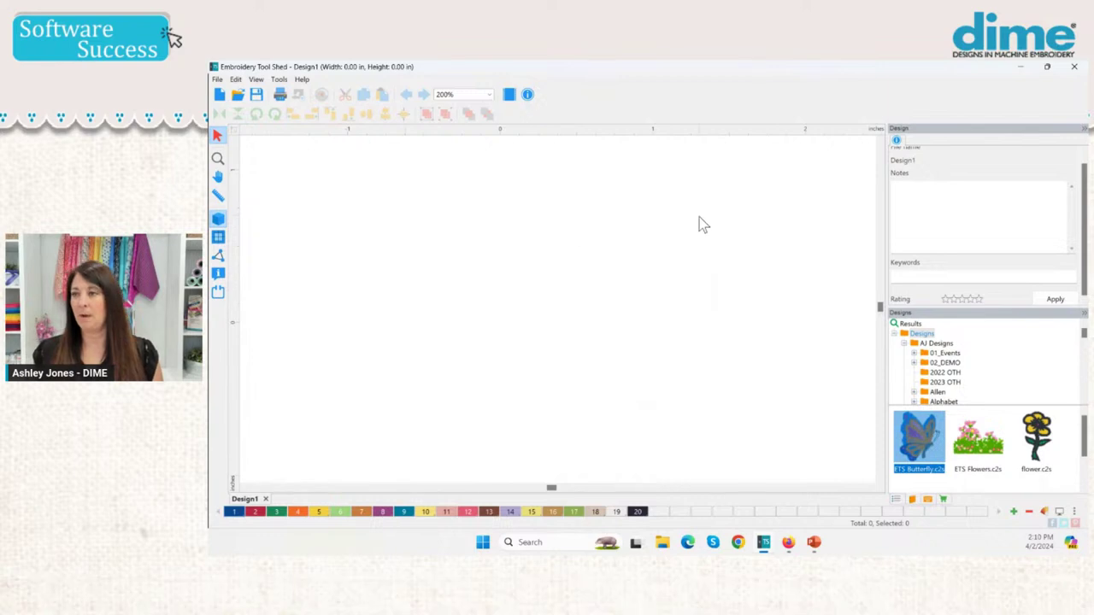
Minimize the presentation window and switch to File Explorer
mouse_move(814, 544)
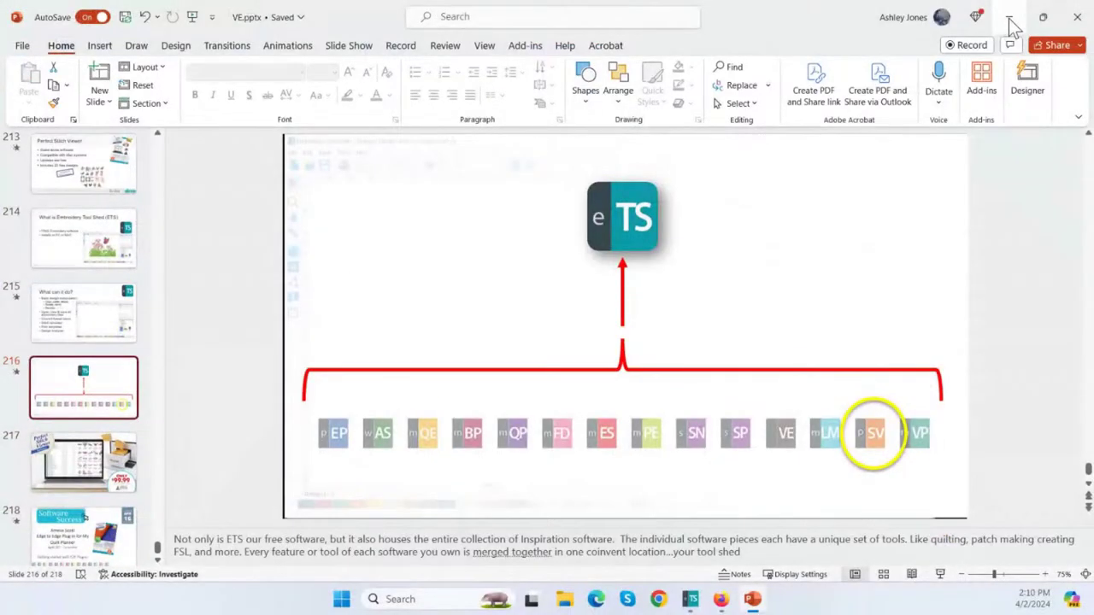
left_click(997, 20)
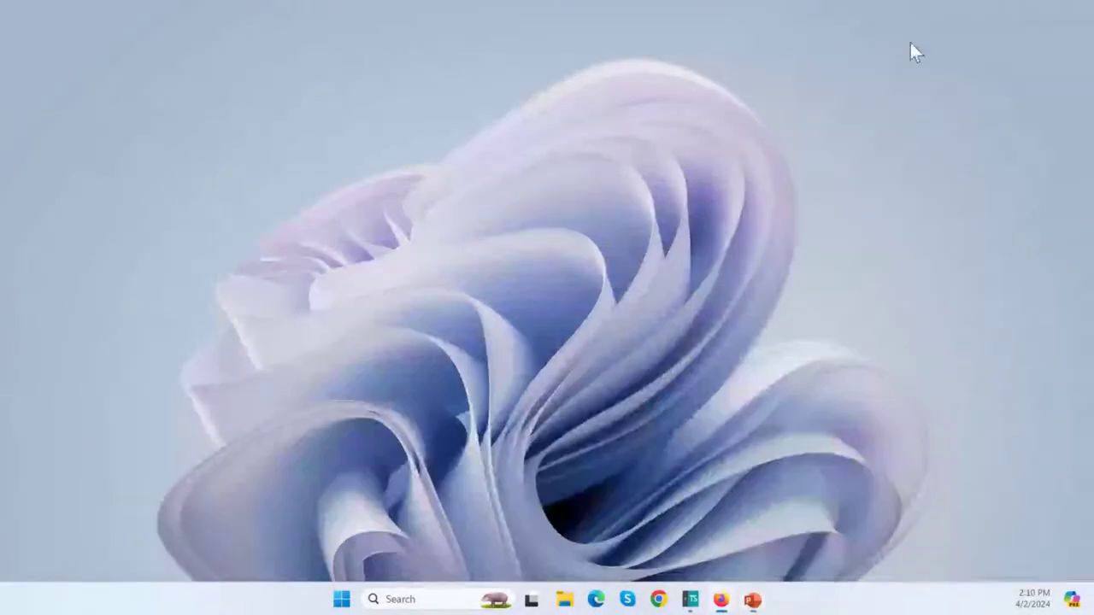
left_click(564, 600)
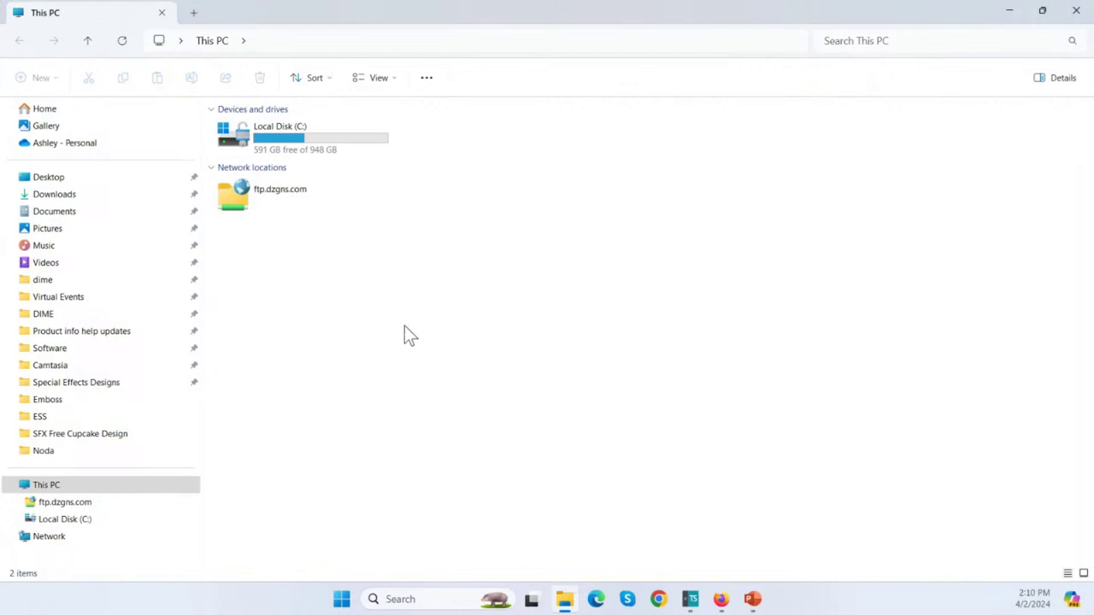
mouse_move(566, 601)
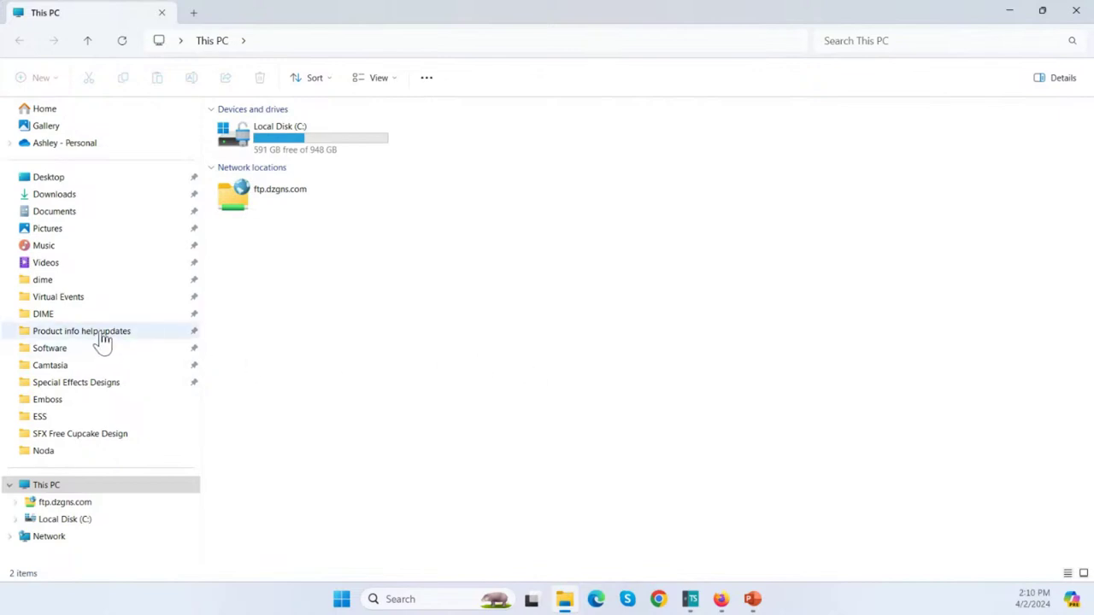
Open the Designs folder inside the dime folder on Local Disk (C:)
left_click(51, 288)
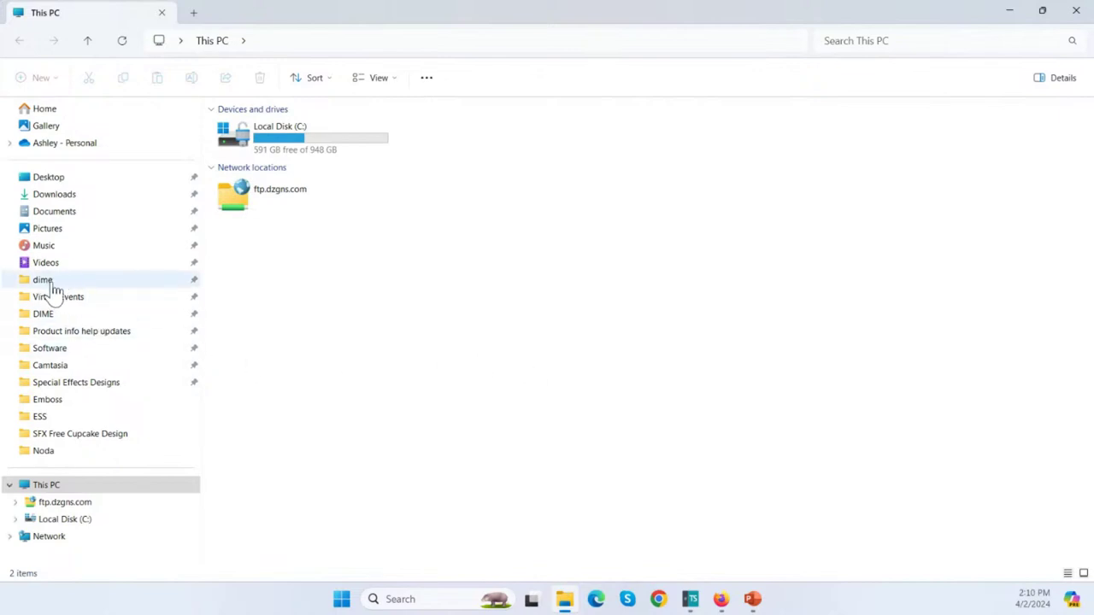
left_click(57, 490)
left_click(311, 147)
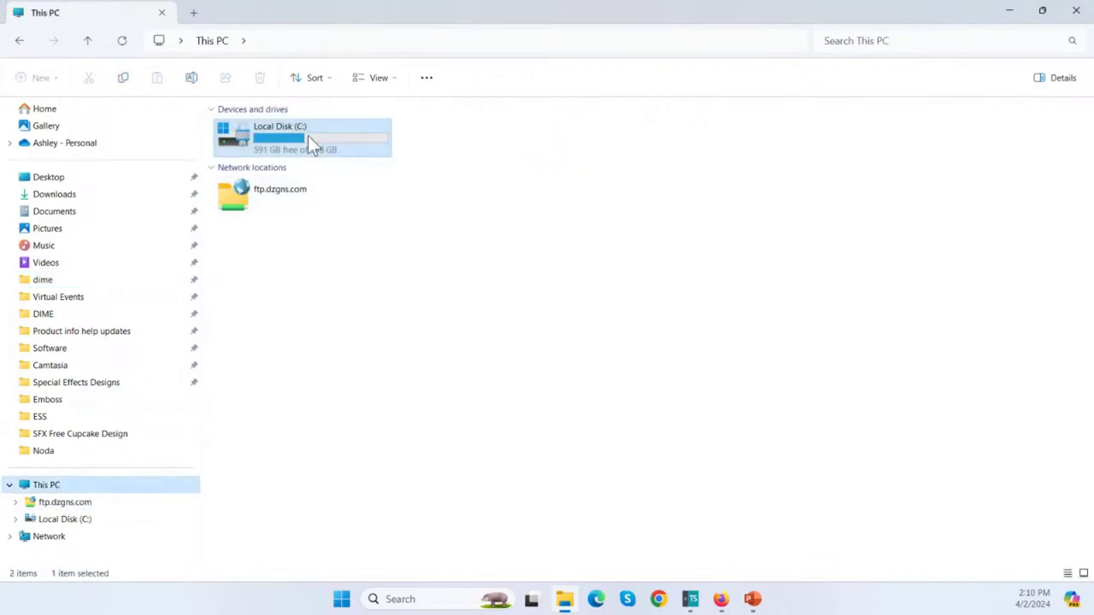
double_click(308, 135)
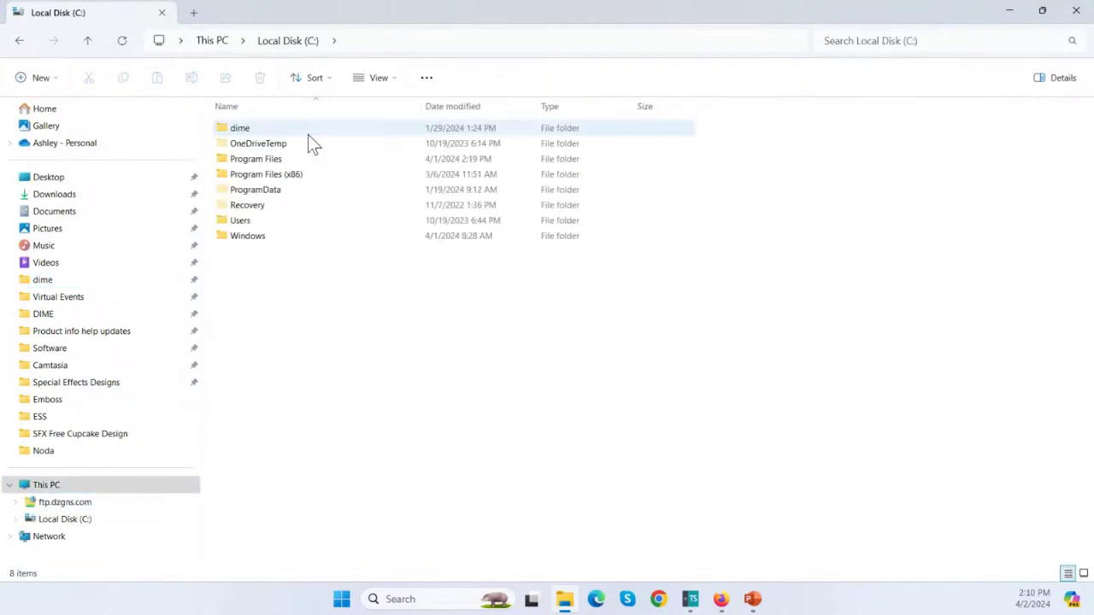
left_click(244, 135)
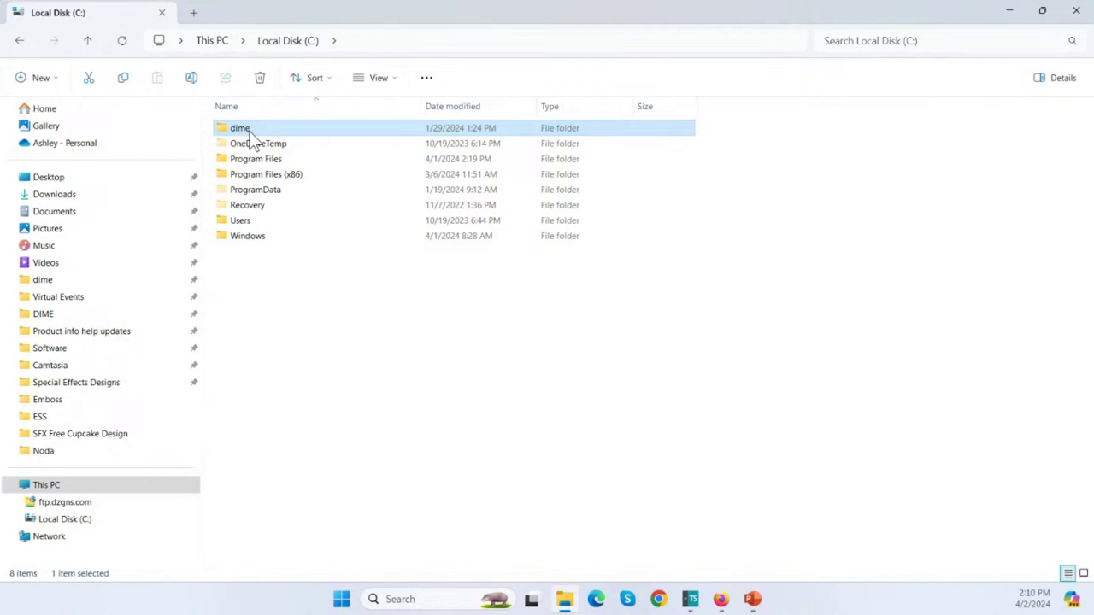
double_click(244, 137)
left_click(259, 146)
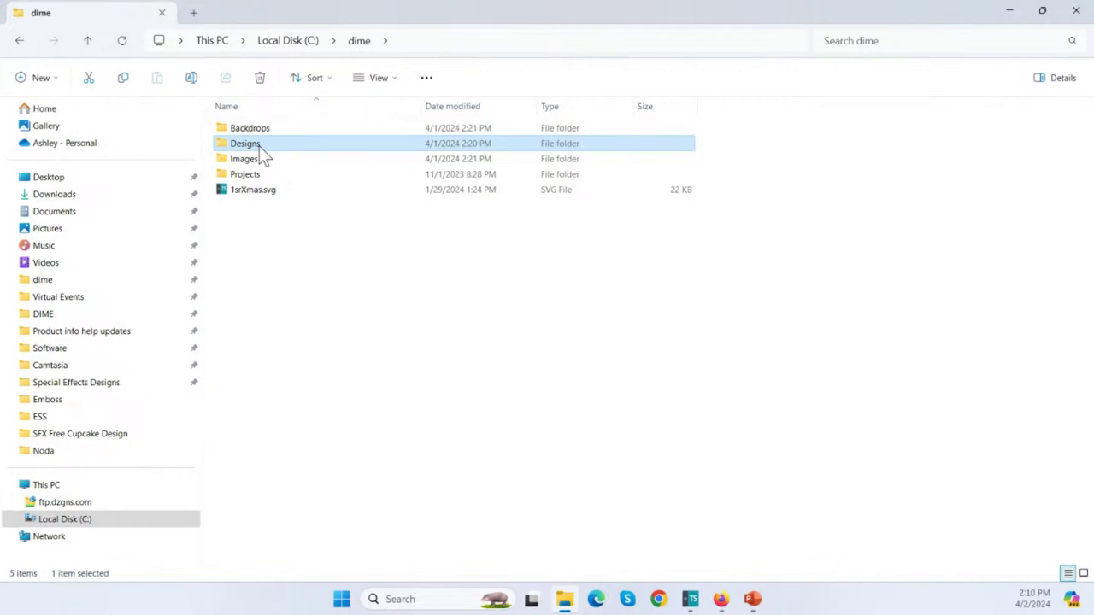
double_click(259, 146)
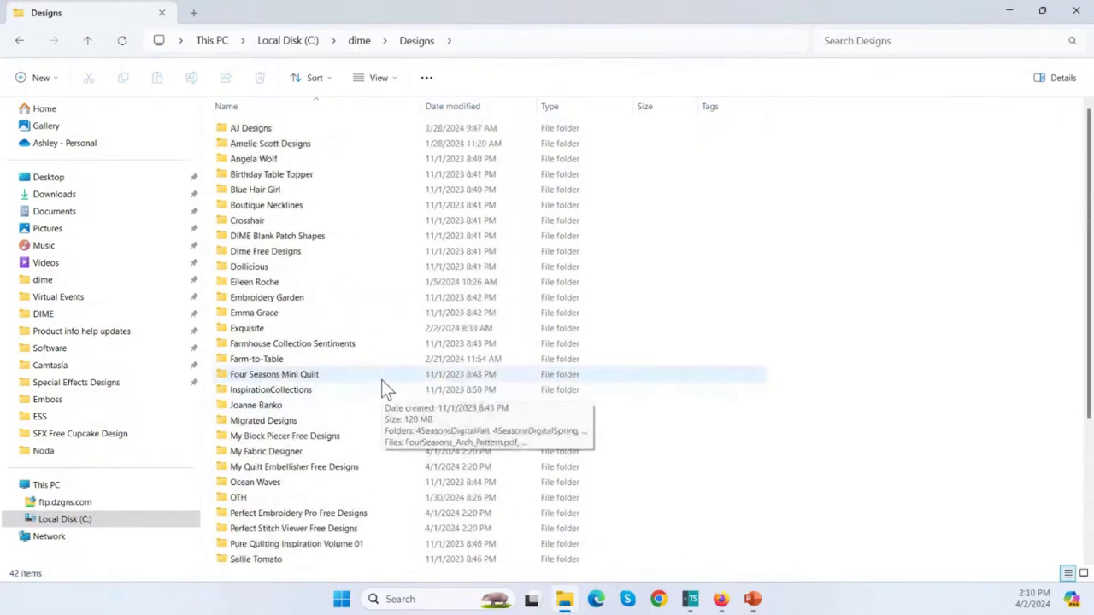
Try the Small icons view and the Medium icons view for the Designs folder
scroll(381, 380, "down", 4)
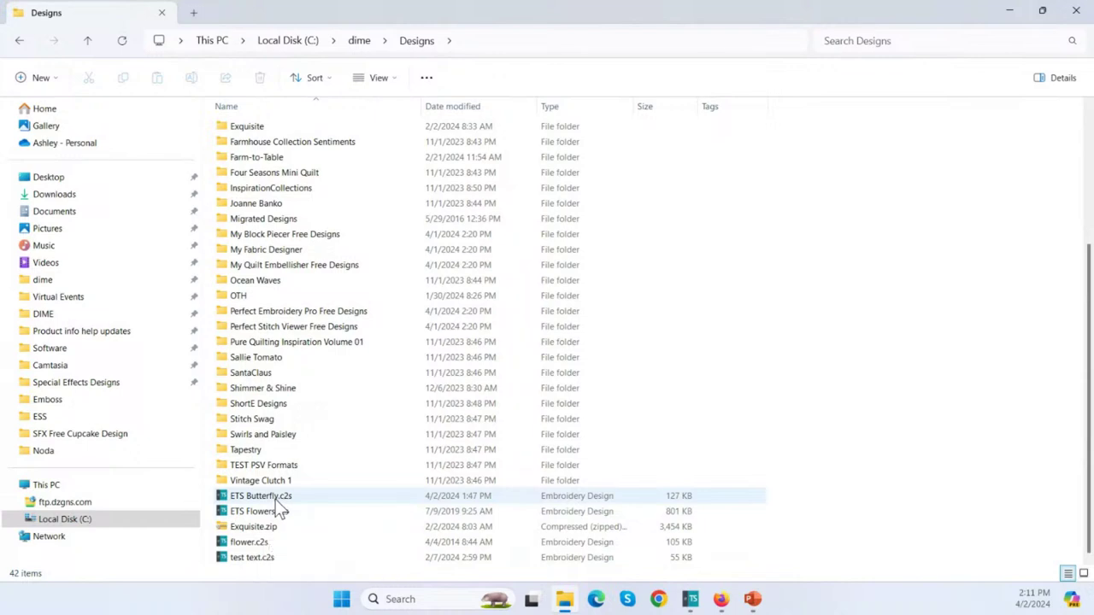
left_click(379, 78)
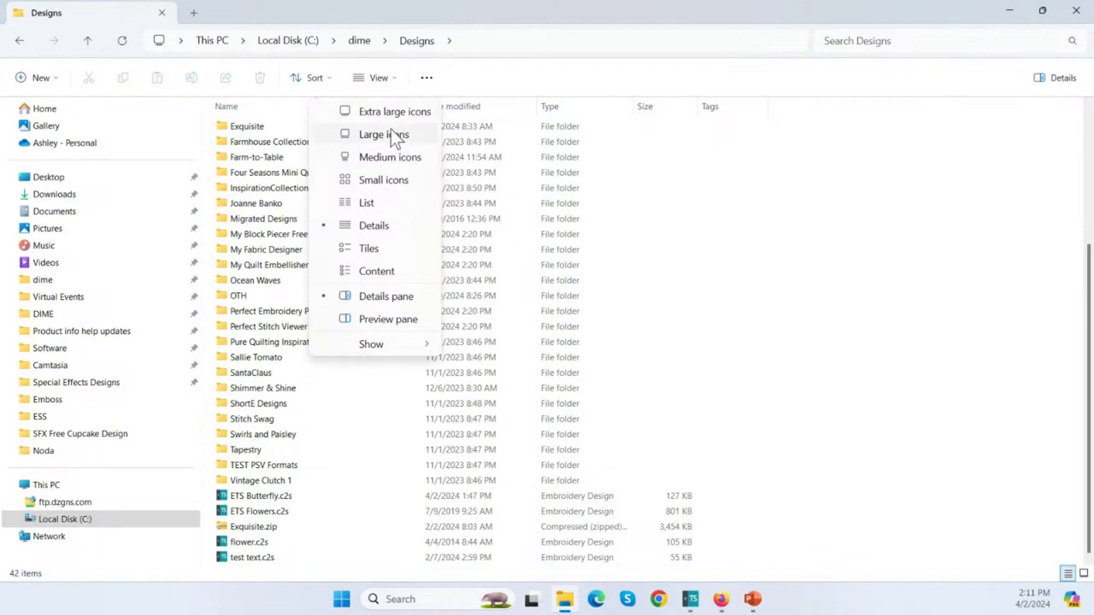
left_click(385, 178)
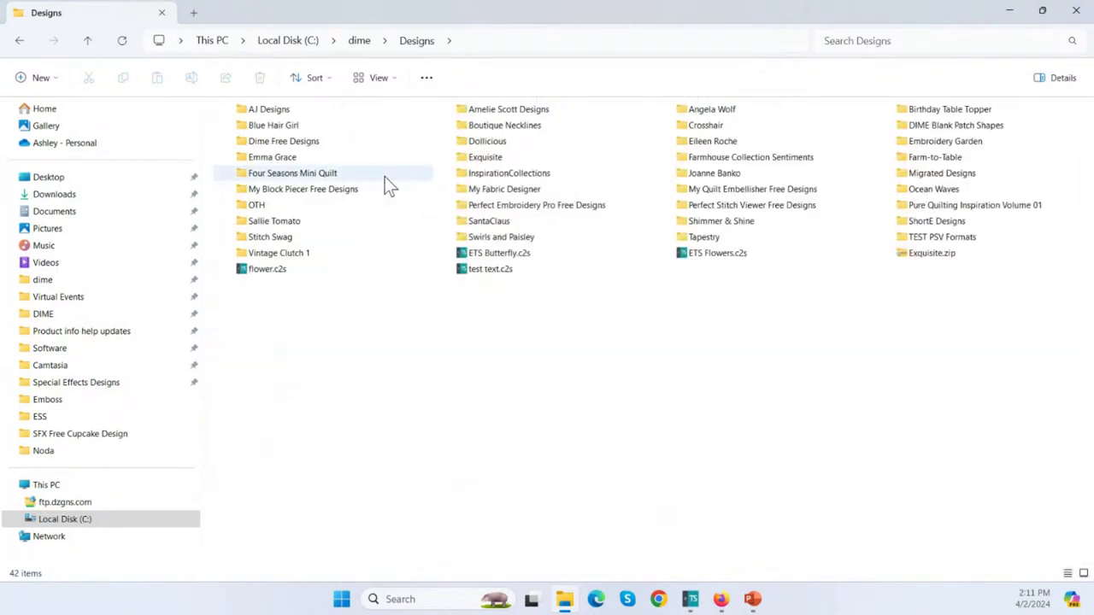
left_click(381, 77)
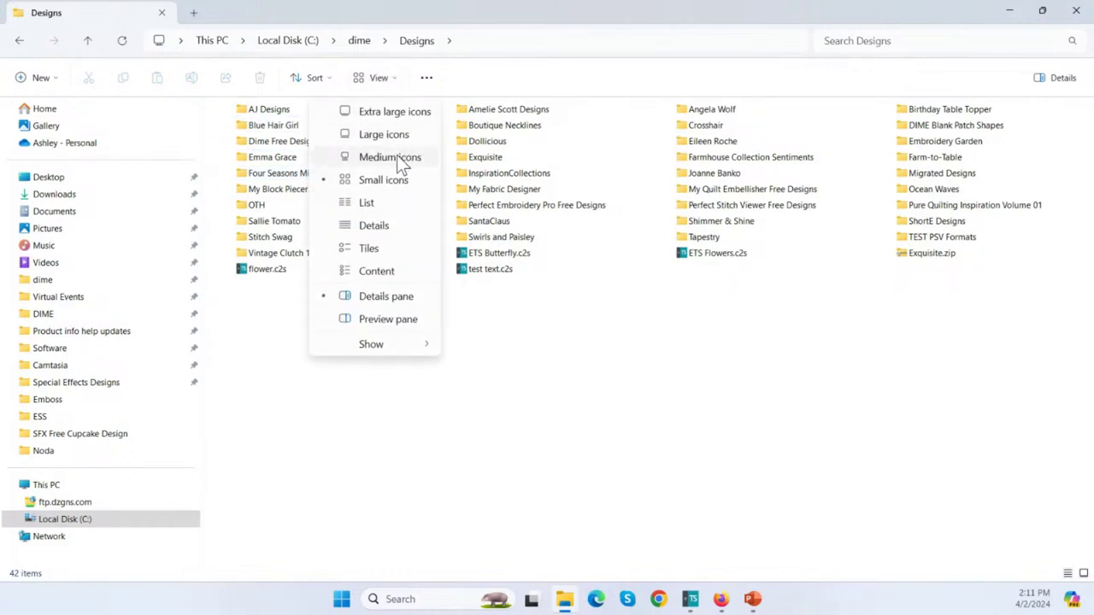
left_click(396, 157)
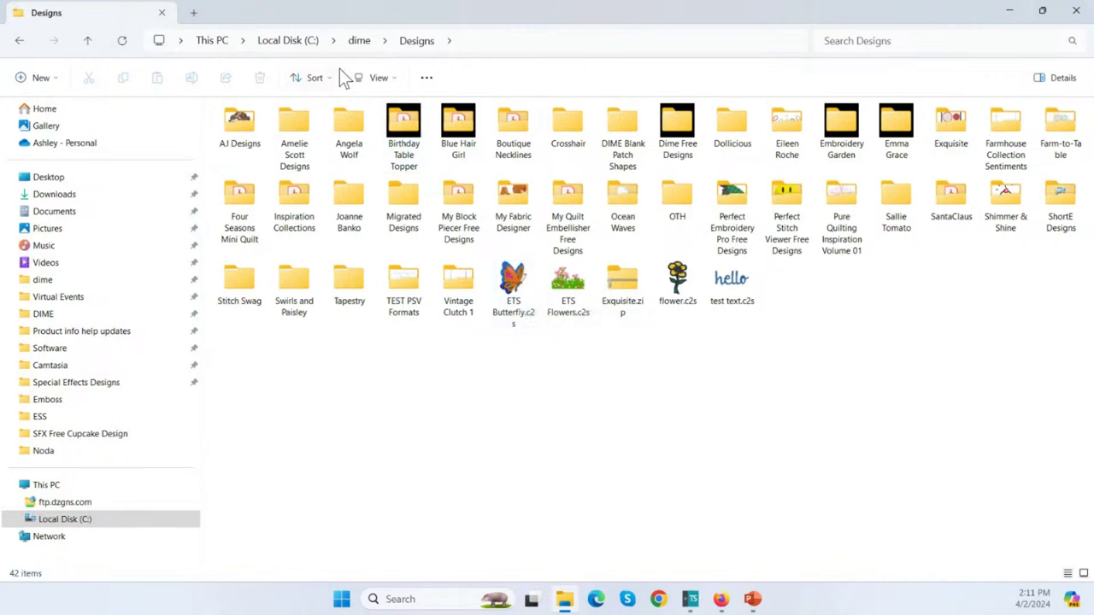
Display the Designs folder as Extra large icons and bring the embroidery design files into view
left_click(381, 83)
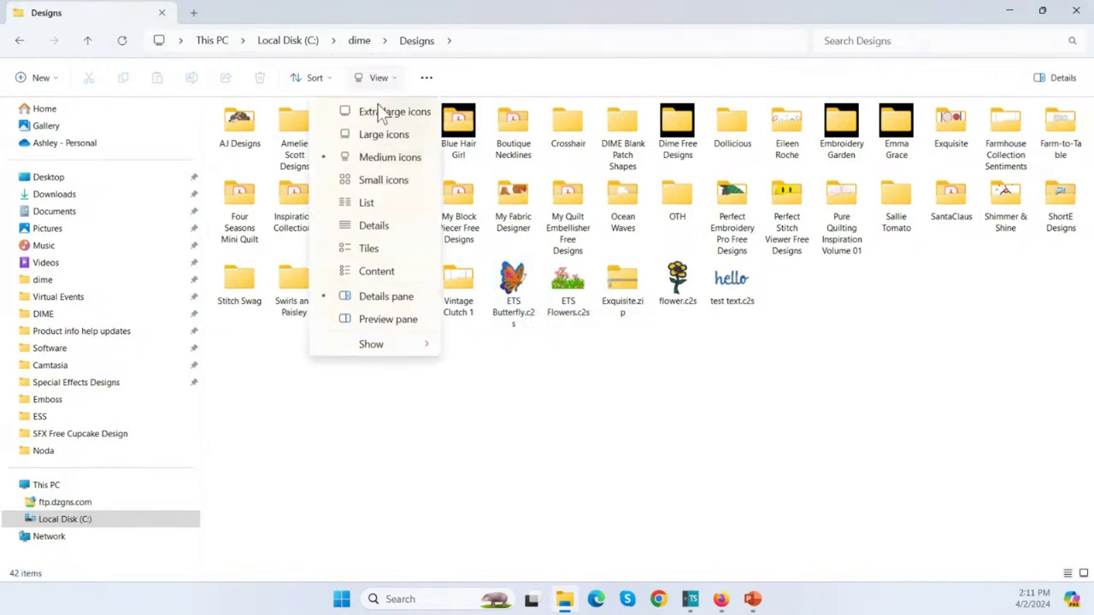
left_click(375, 113)
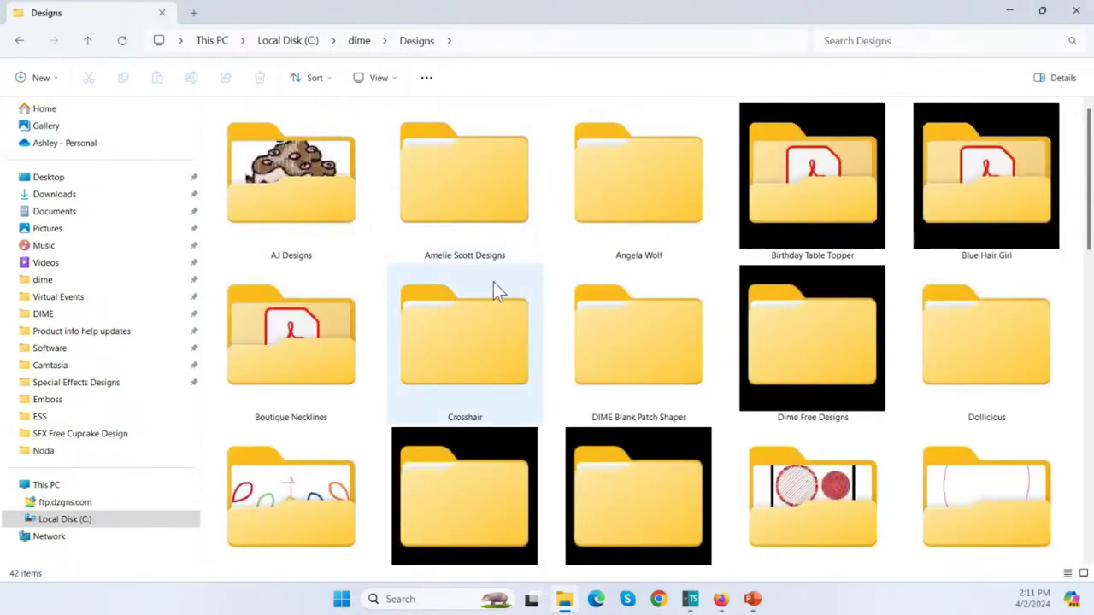
scroll(504, 290, "down", 2)
scroll(515, 309, "down", 2)
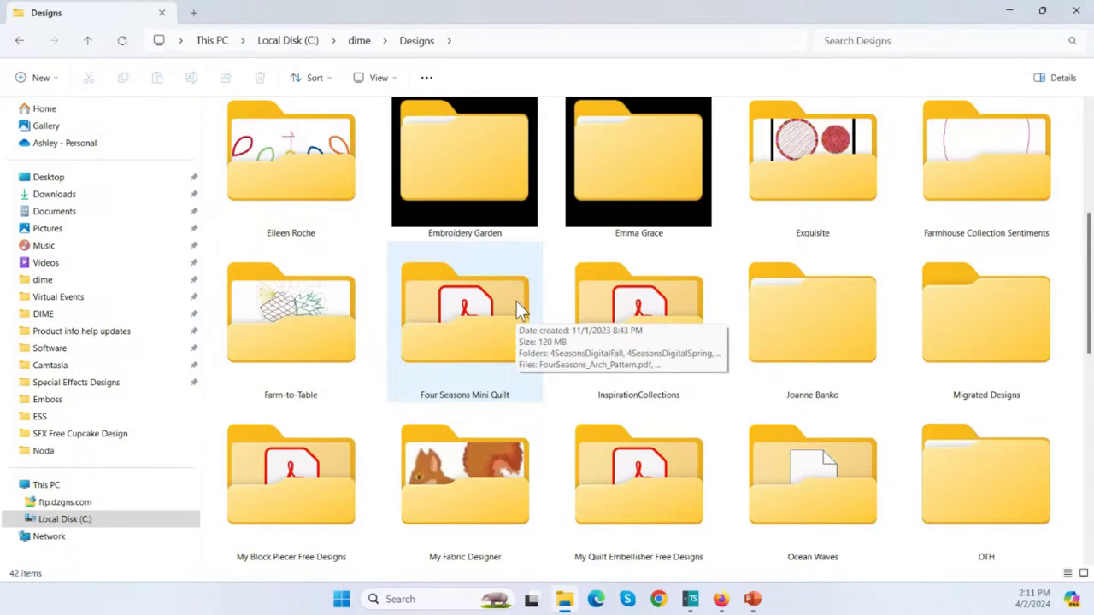
scroll(516, 303, "down", 2)
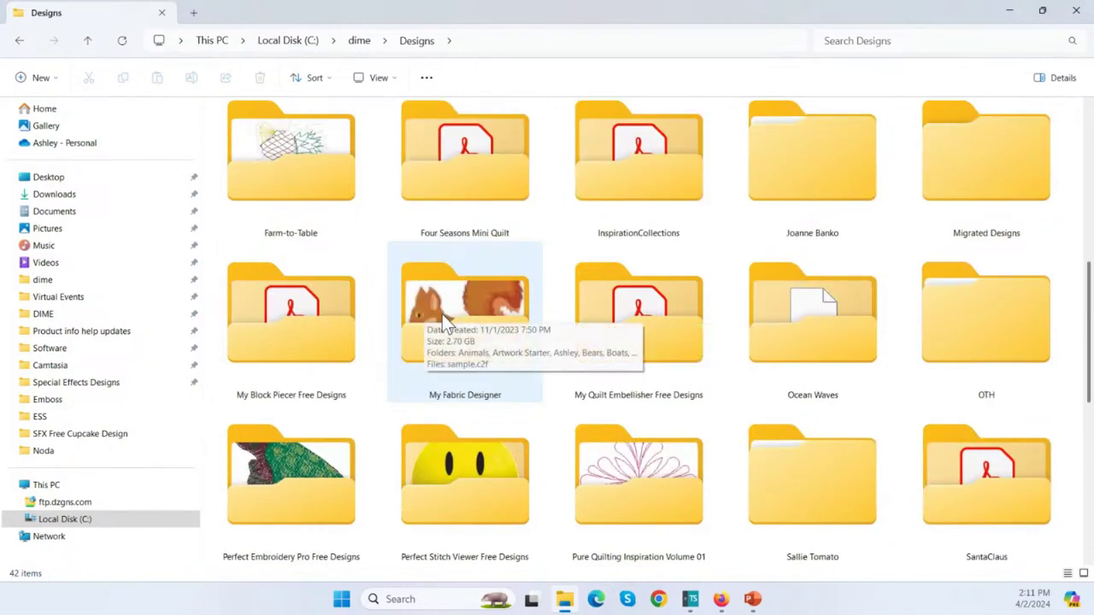
scroll(675, 466, "down", 4)
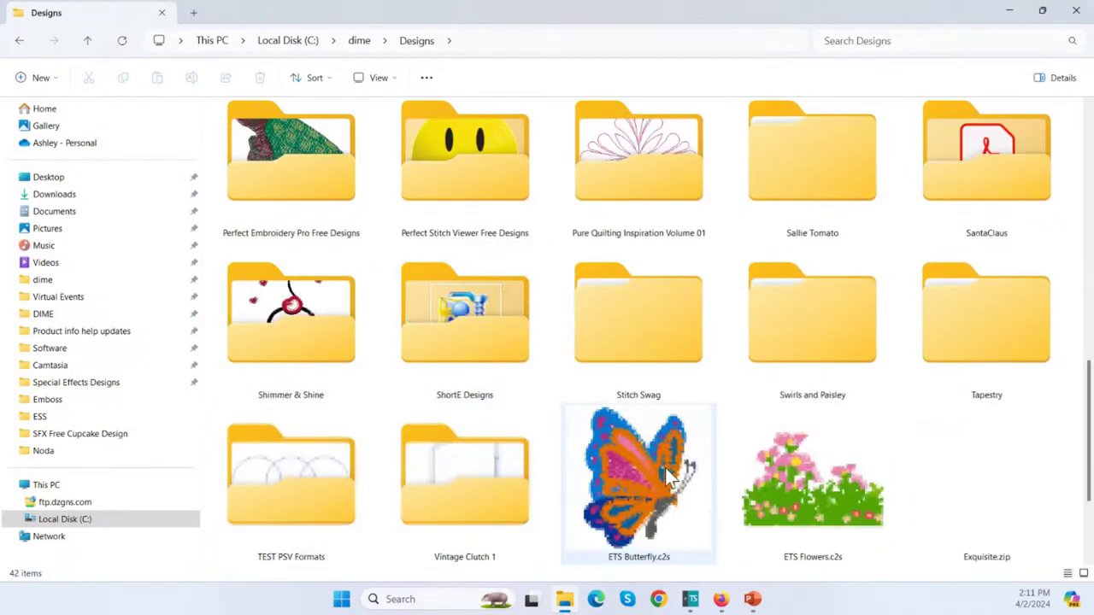
scroll(665, 468, "down", 2)
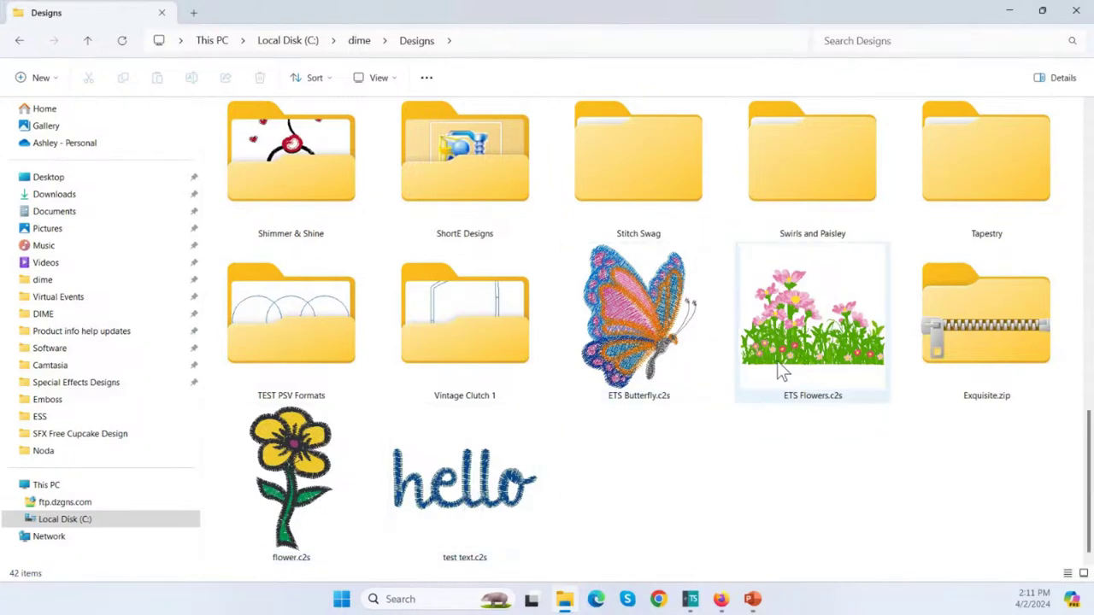
Select the ETS Butterfly.c2s, ETS Flowers.c2s and flower.c2s design files together
left_click(628, 346)
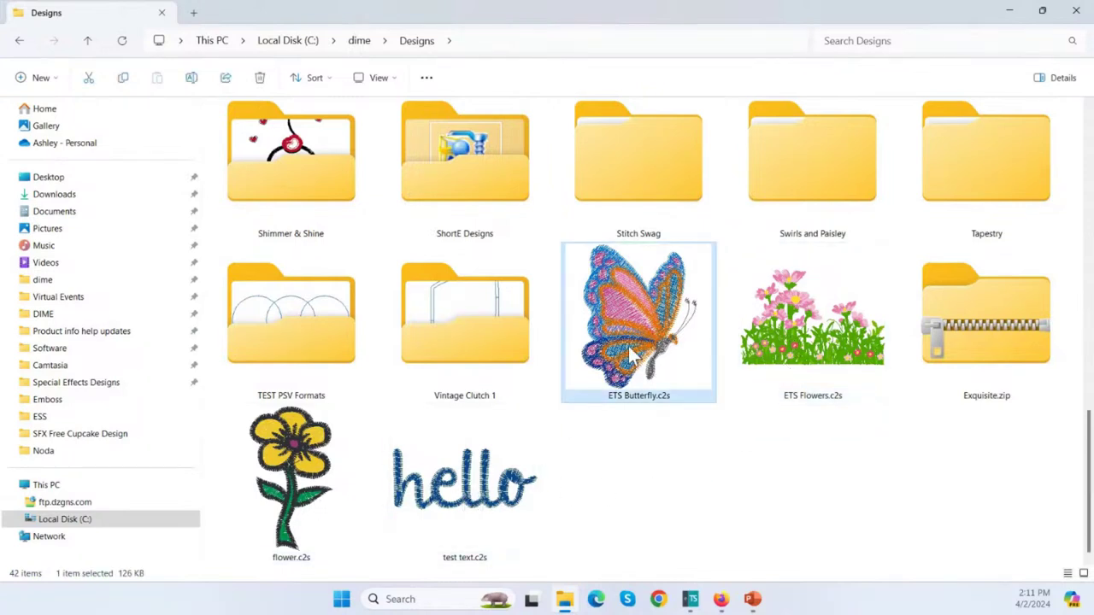
left_click(794, 361, "ctrl")
left_click(319, 508, "ctrl")
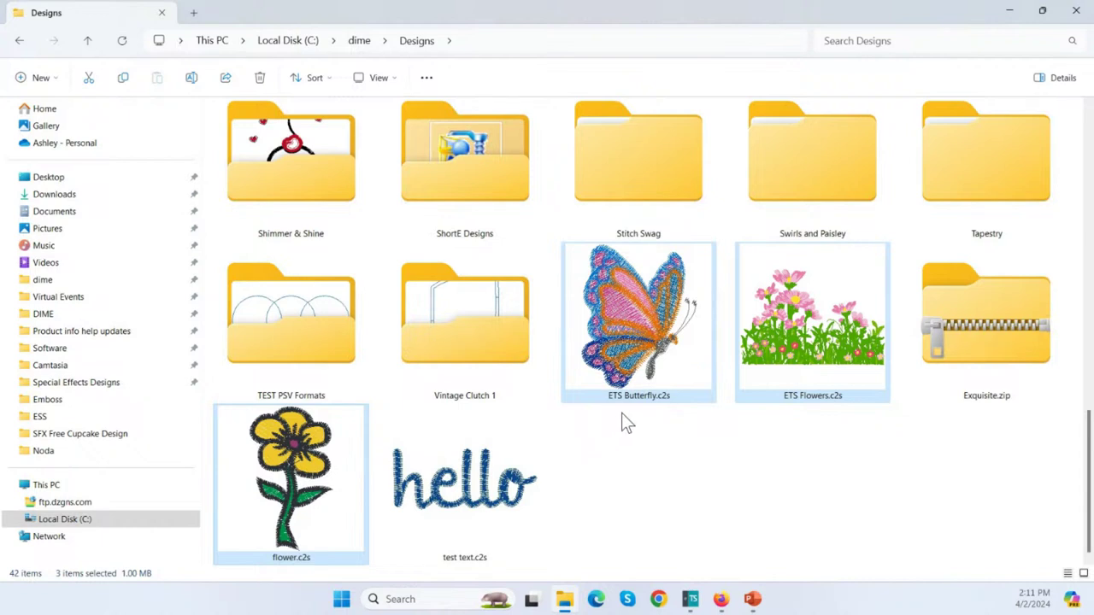
scroll(669, 436, "up", 1)
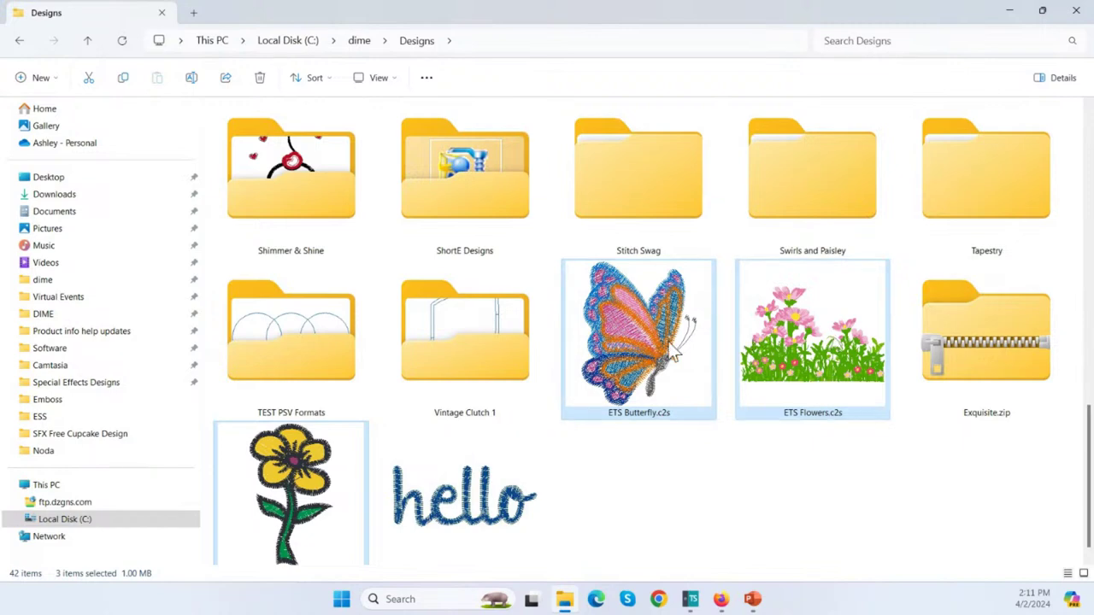
Display the Designs folder in Details view and find the embroidery design files in the list
left_click(371, 85)
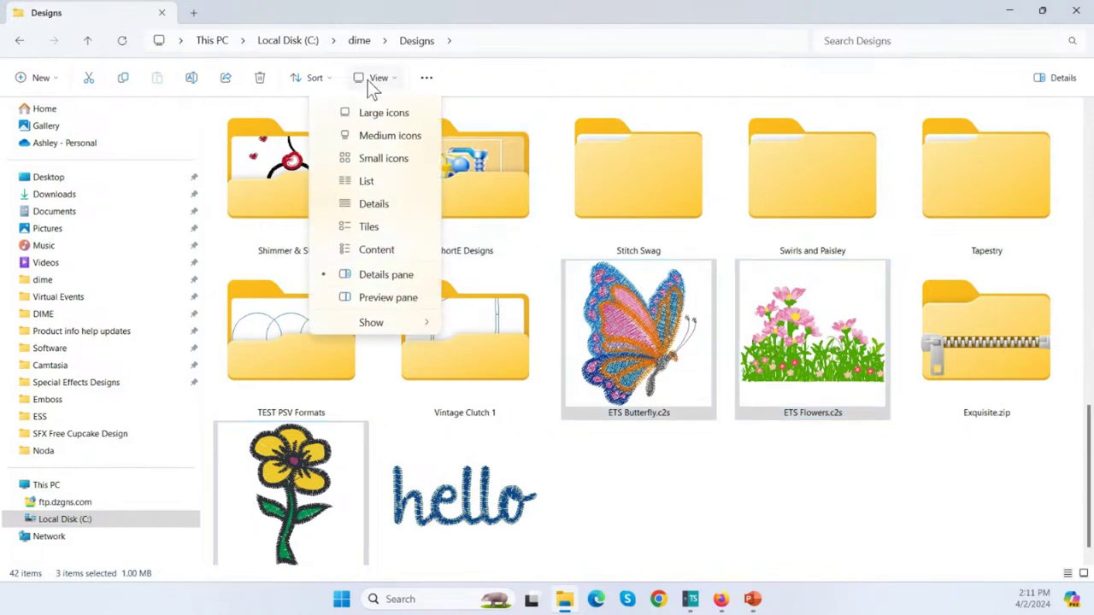
left_click(373, 226)
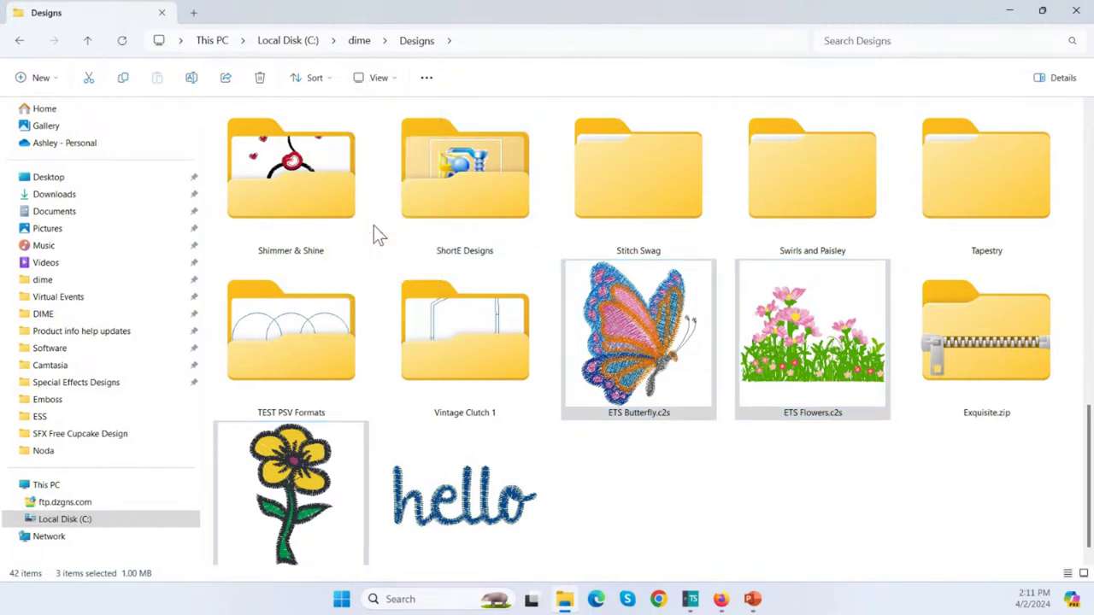
scroll(326, 269, "down", 1)
scroll(332, 272, "down", 4)
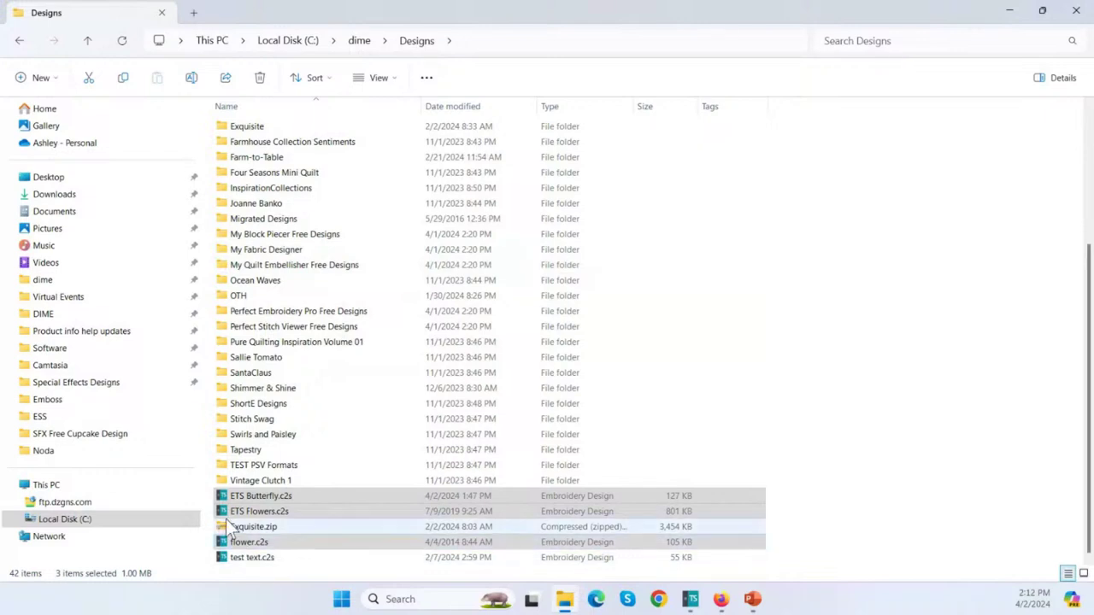
left_click_drag(223, 499, 224, 500)
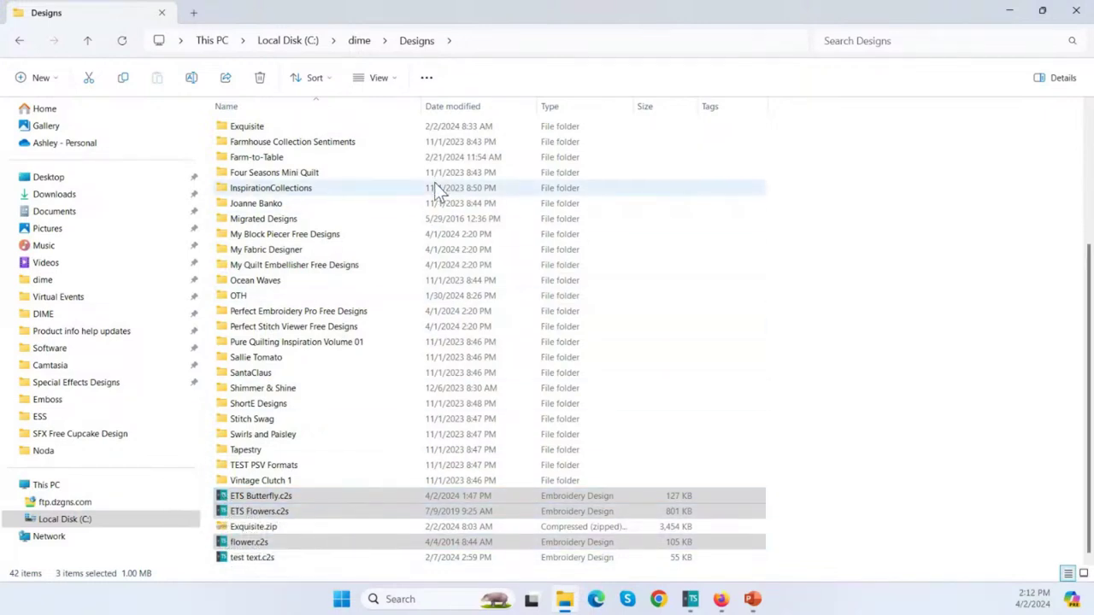
Return the Designs folder to Extra large icons and show the thumbnails of the embroidery design files
left_click(369, 81)
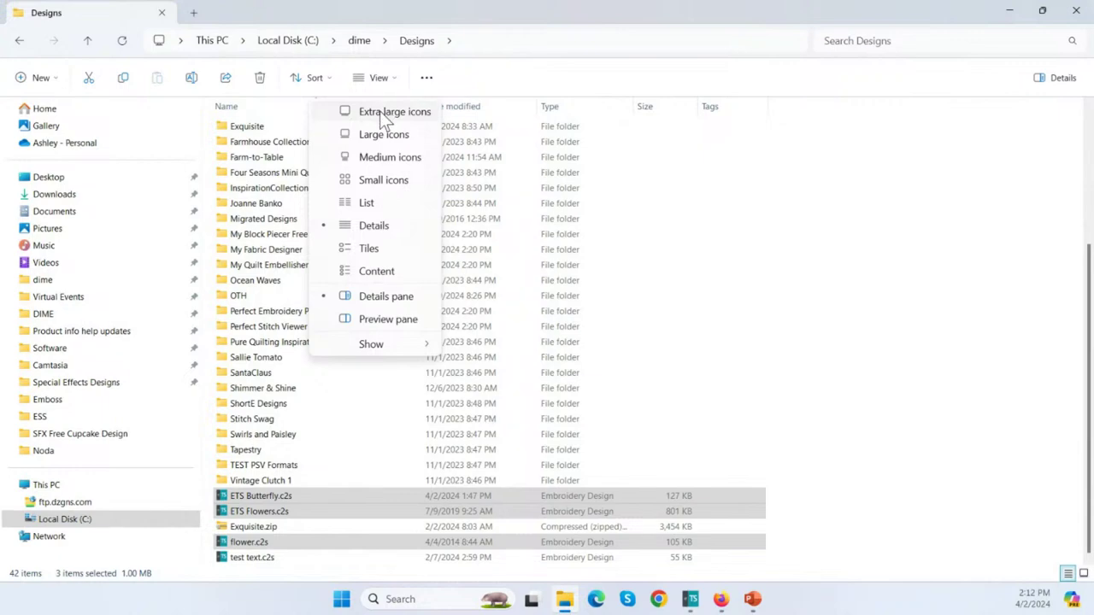
left_click(379, 111)
scroll(538, 273, "down", 10)
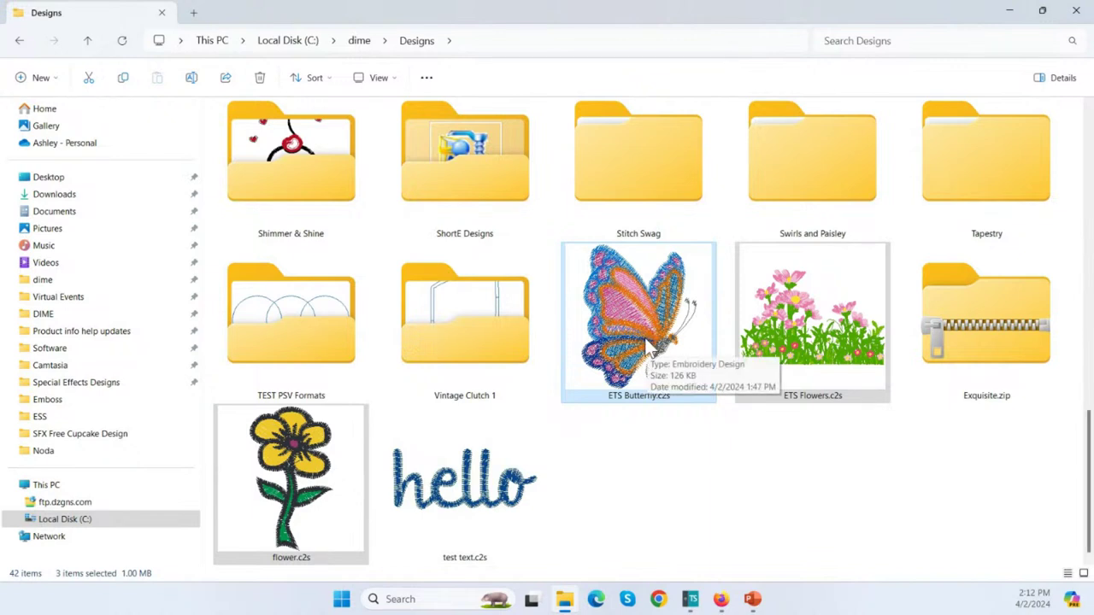
Clear the file selection and try moving ETS Butterfly.c2s toward the Vintage Clutch 1 folder
left_click(646, 445)
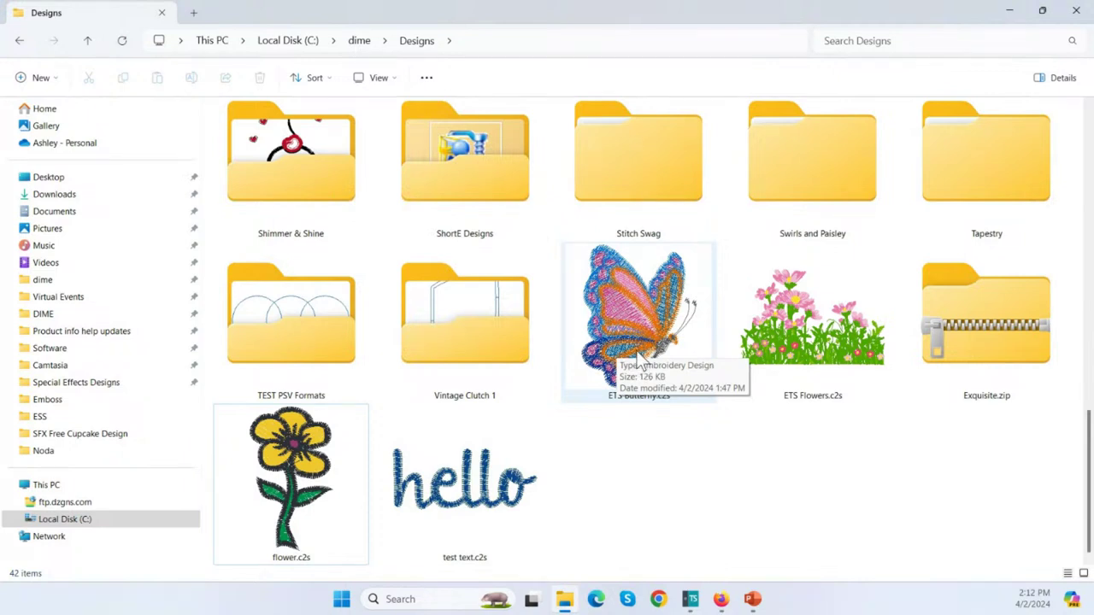
left_click_drag(641, 370, 491, 342)
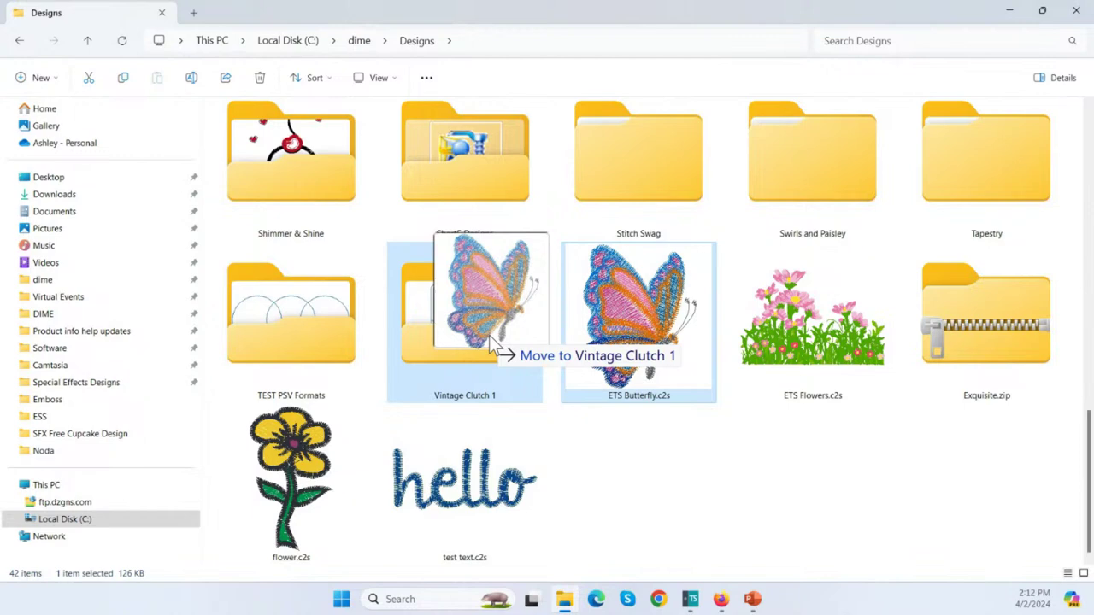
left_click_drag(491, 342, 613, 344)
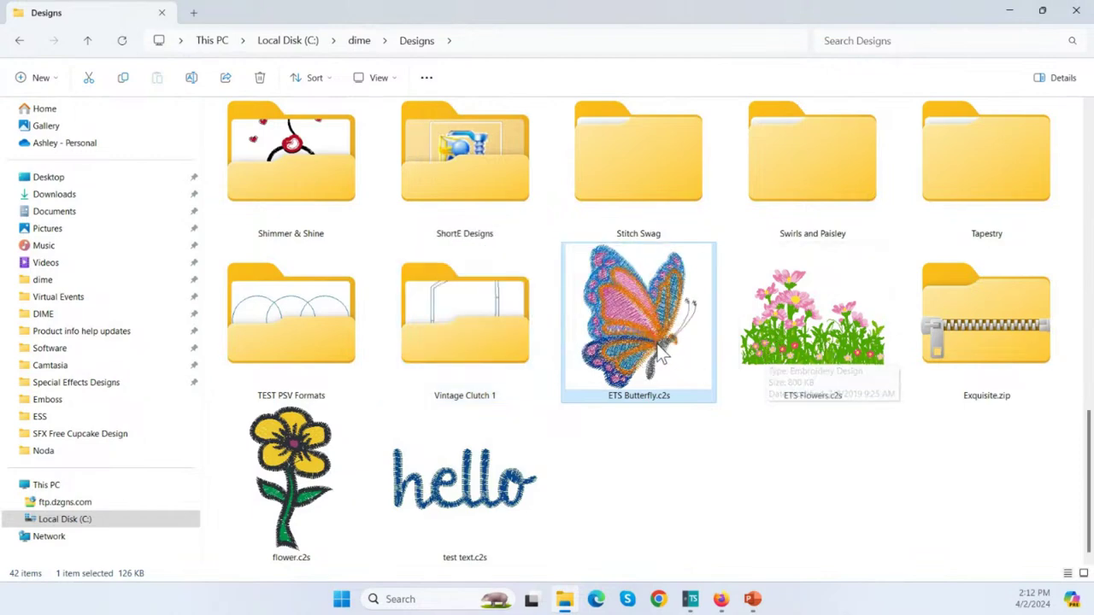
scroll(654, 354, "up", 1)
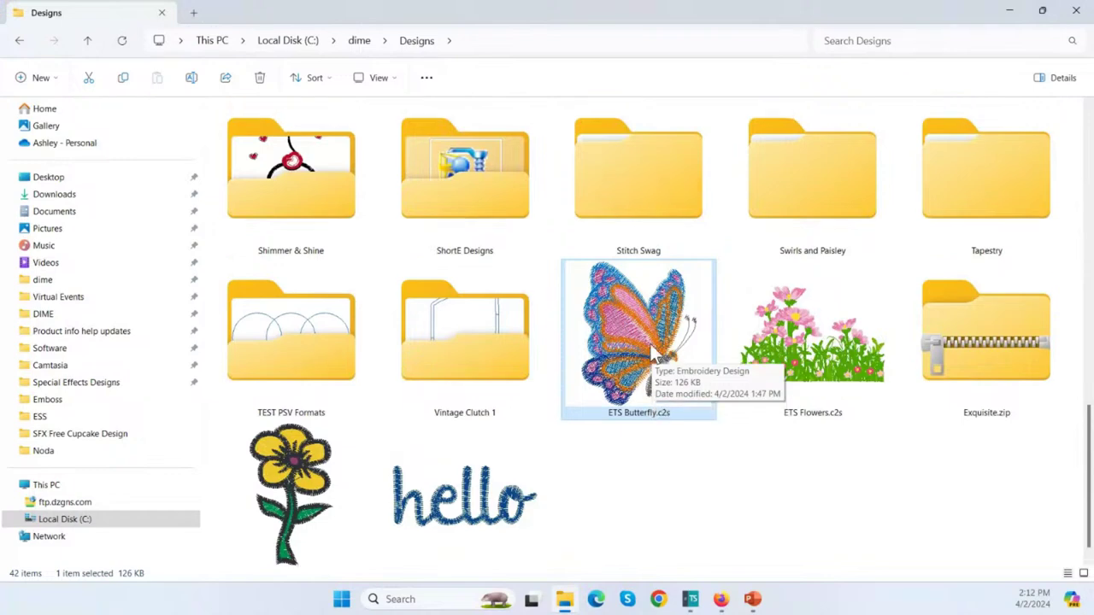
scroll(650, 346, "up", 3)
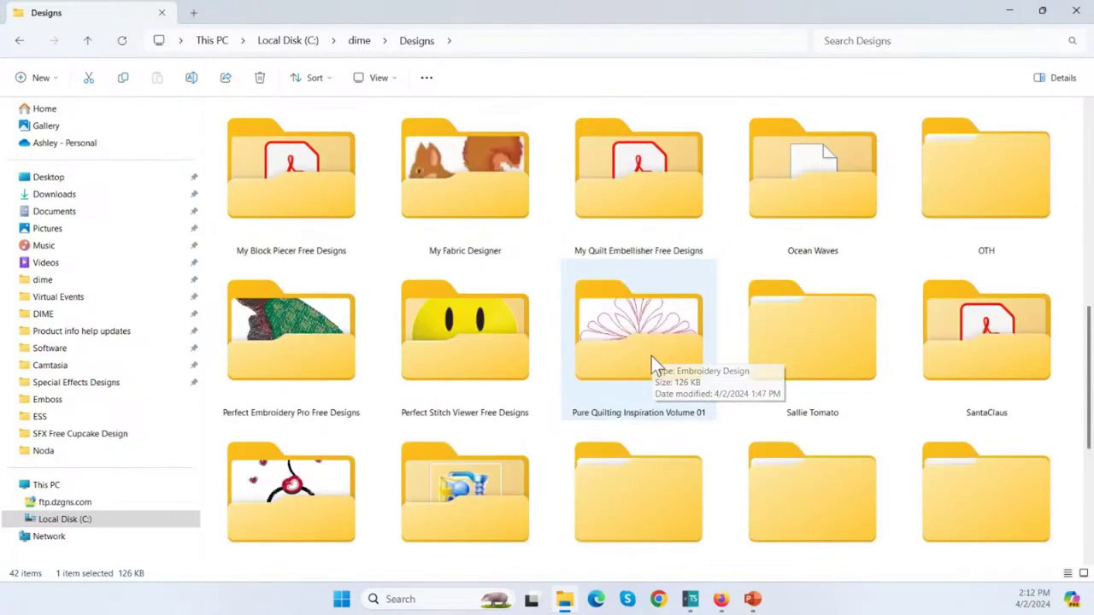
Open the InspirationCollections folder within Designs, and show the designs in its 08-Butterfly Majesty subfolder
scroll(651, 355, "up", 4)
scroll(650, 357, "up", 2)
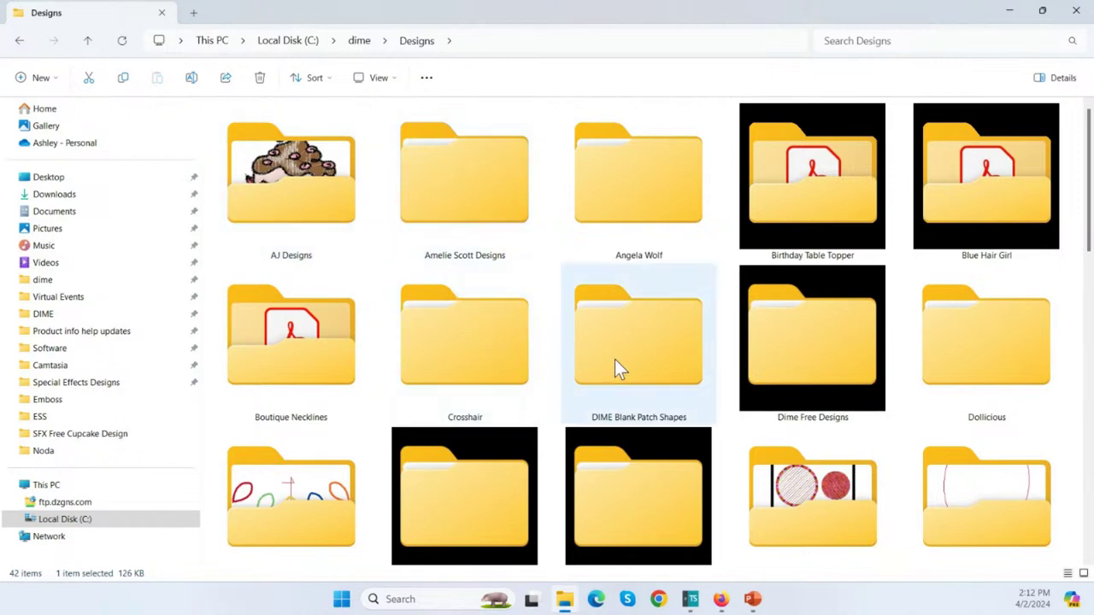
scroll(618, 370, "down", 4)
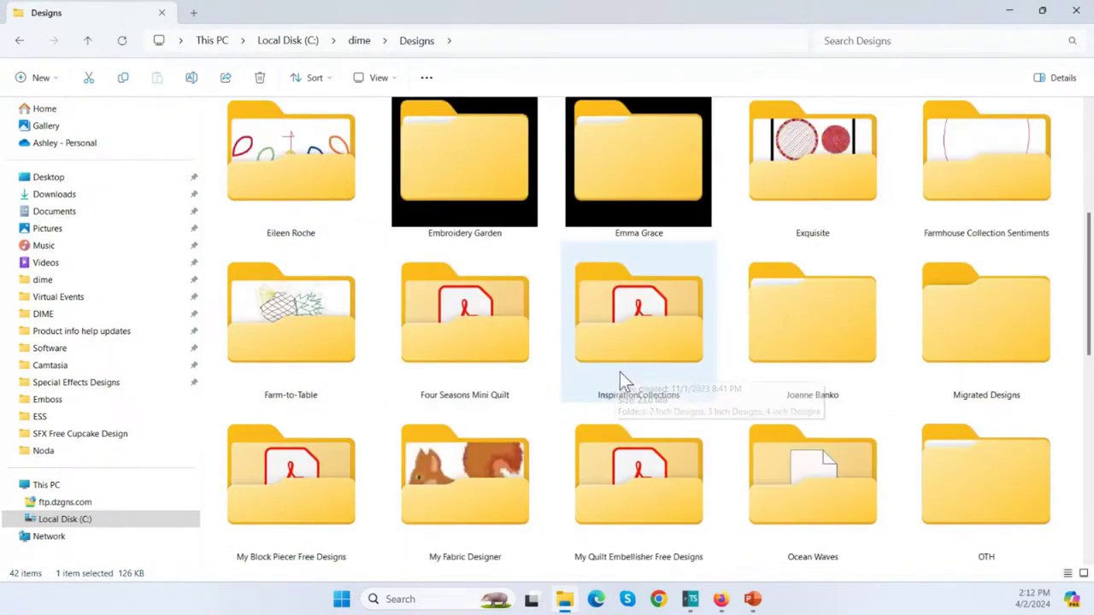
double_click(614, 340)
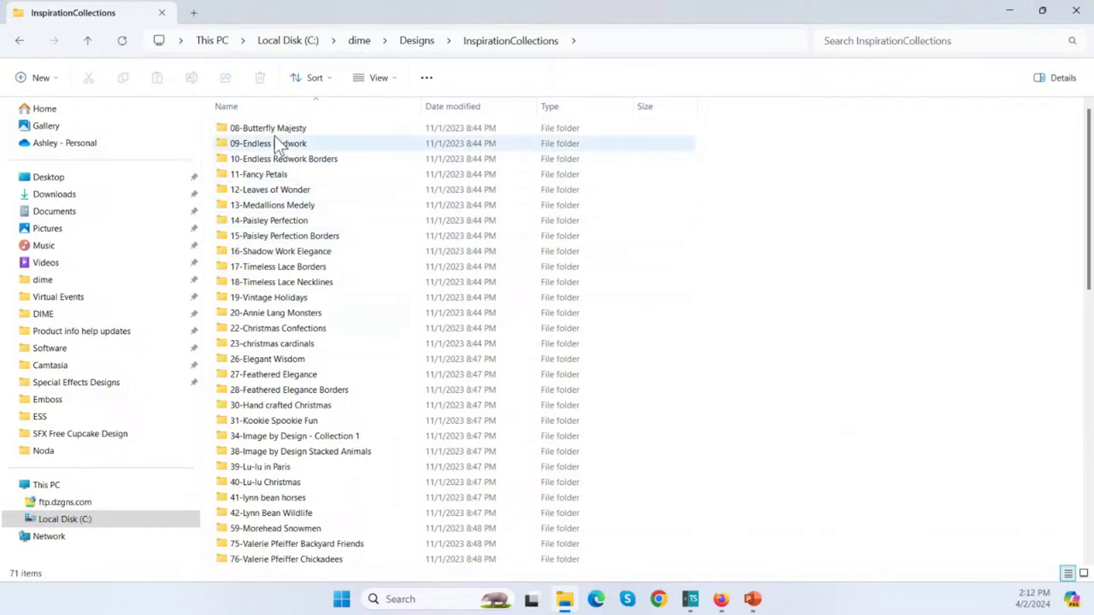
left_click(274, 131)
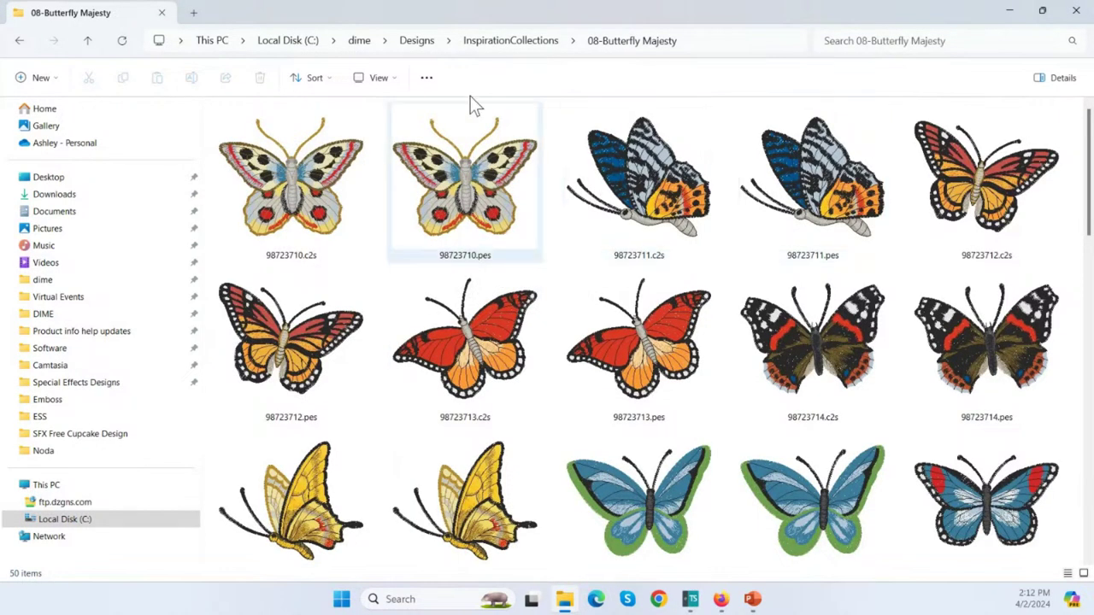
Go back up to InspirationCollections and look through its full list of design collection folders
left_click(87, 40)
scroll(352, 231, "down", 10)
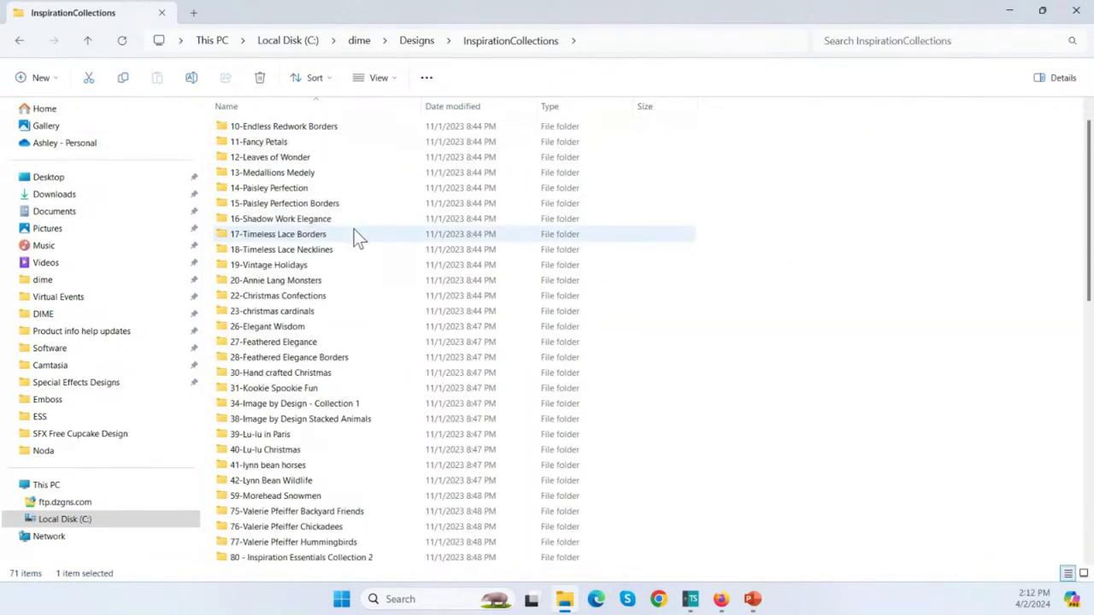
scroll(380, 295, "down", 5)
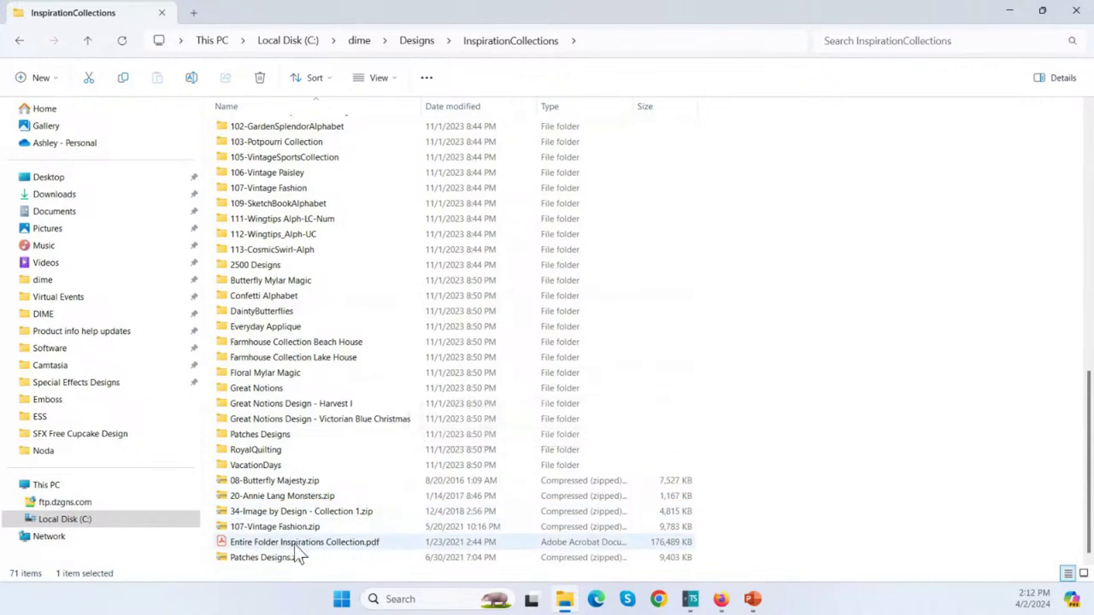
scroll(292, 400, "up", 8)
scroll(292, 400, "up", 6)
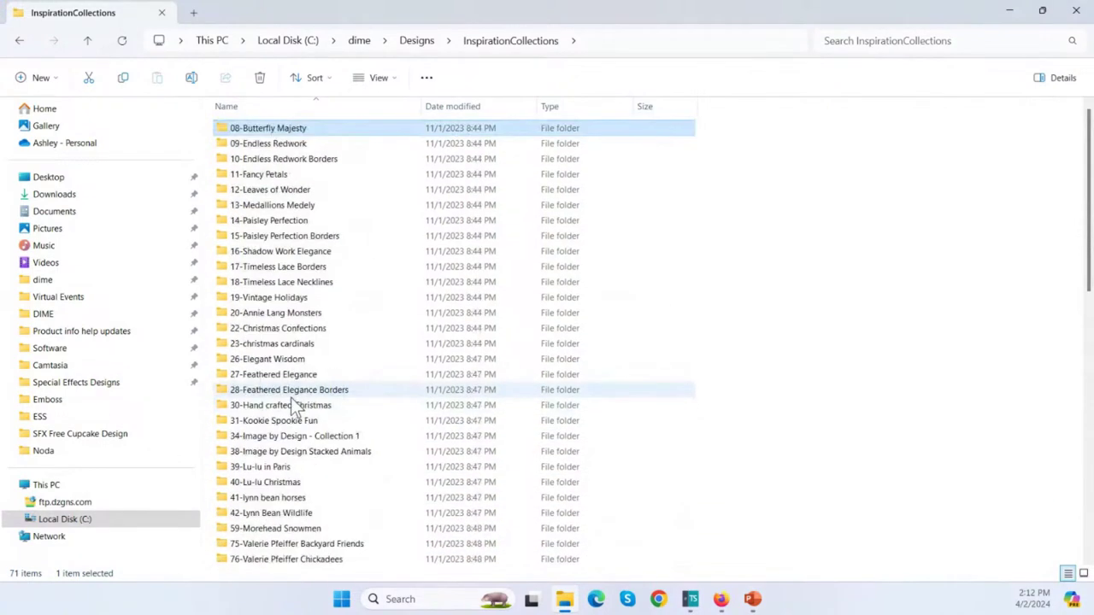
Reopen 08-Butterfly Majesty and compare the 98723710.c2s and 98723710.pes versions of the first butterfly design
double_click(259, 128)
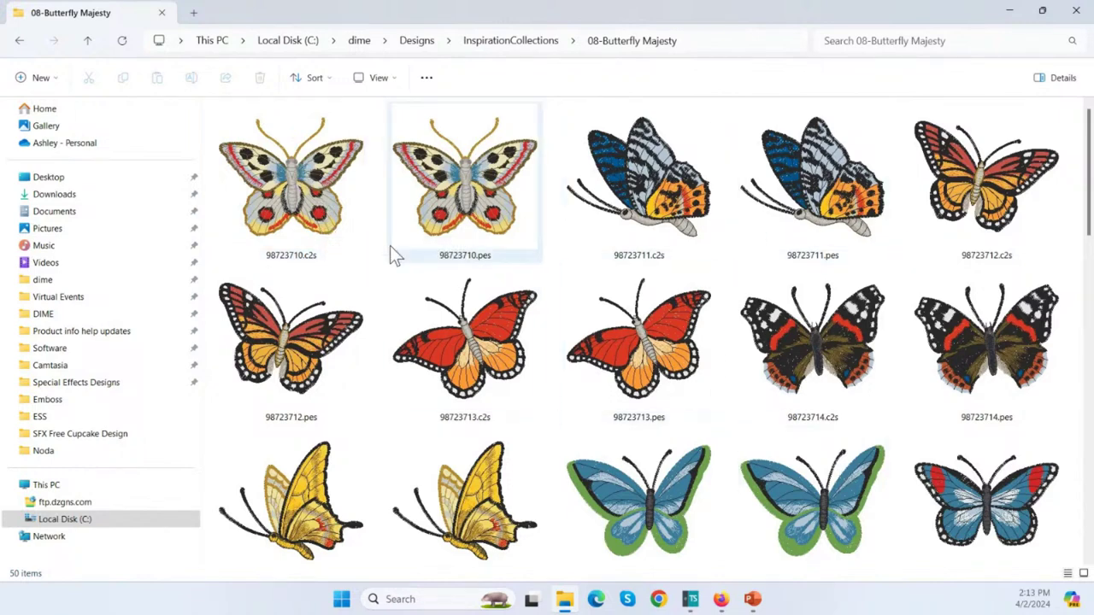
left_click(294, 252)
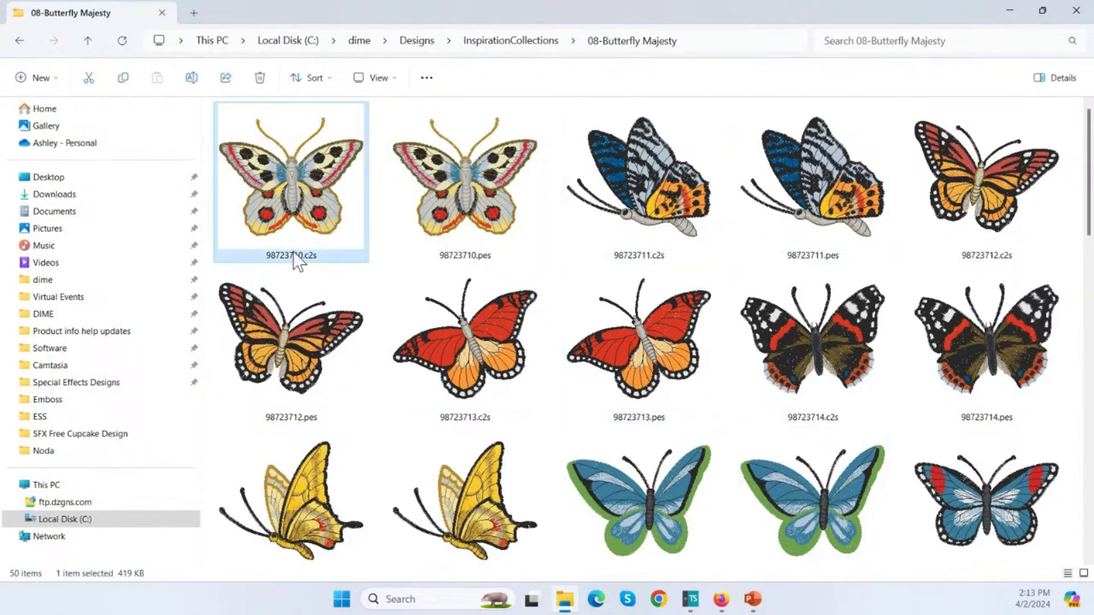
left_click(459, 253)
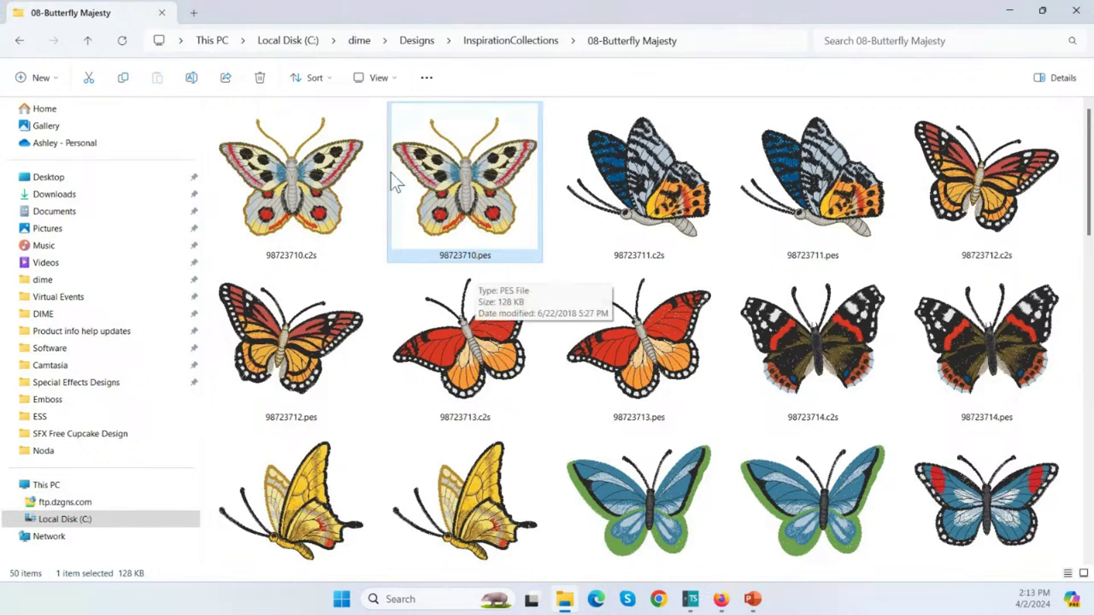
Return to the main Designs folder and open the AJ Designs folder
left_click(89, 42)
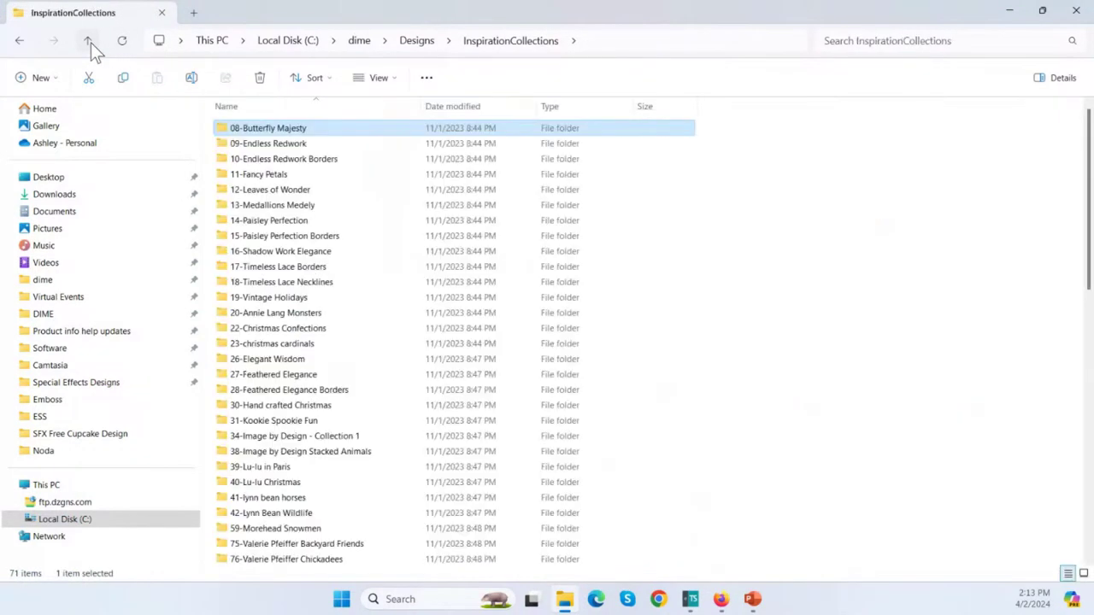
left_click(89, 42)
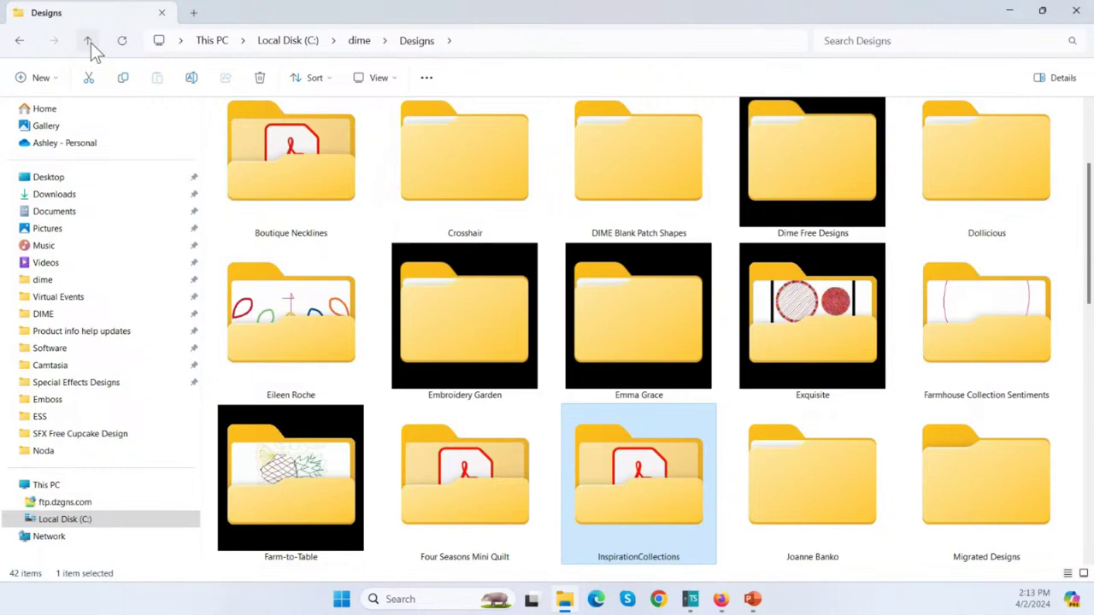
scroll(387, 188, "up", 2)
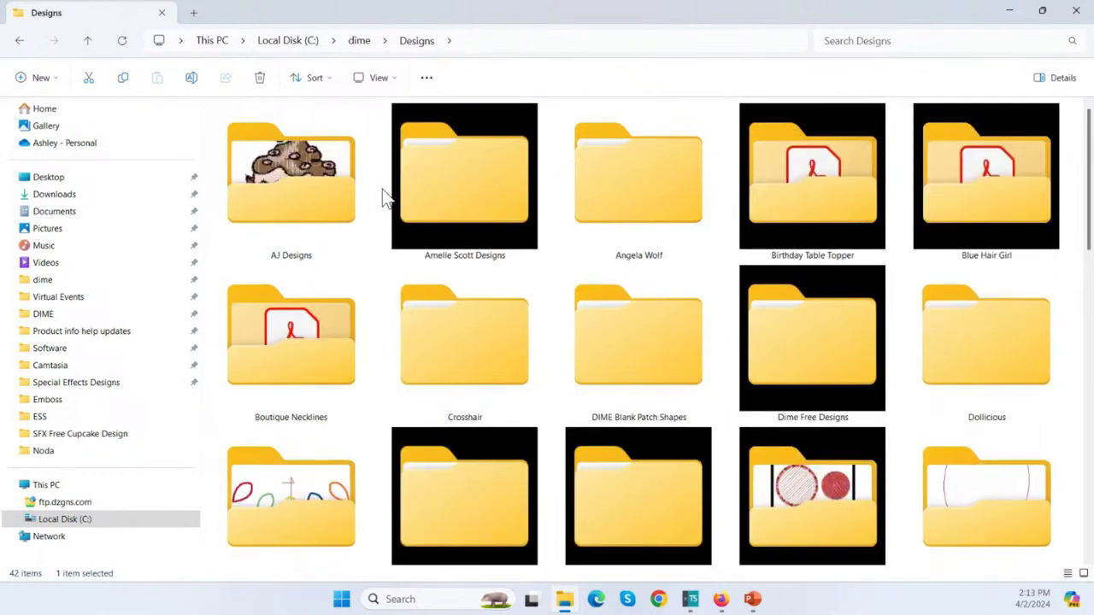
left_click(281, 210)
double_click(282, 208)
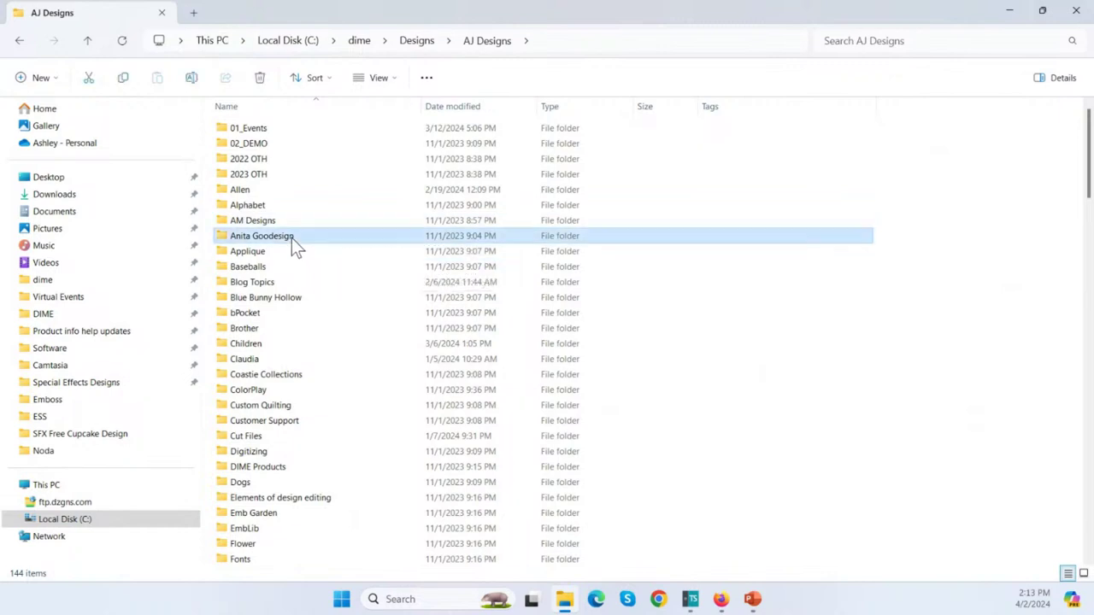
Open AG Into the Wild inside the Anita Goodesign folder and browse the thumbnails of its .vp3 designs
left_click(292, 238)
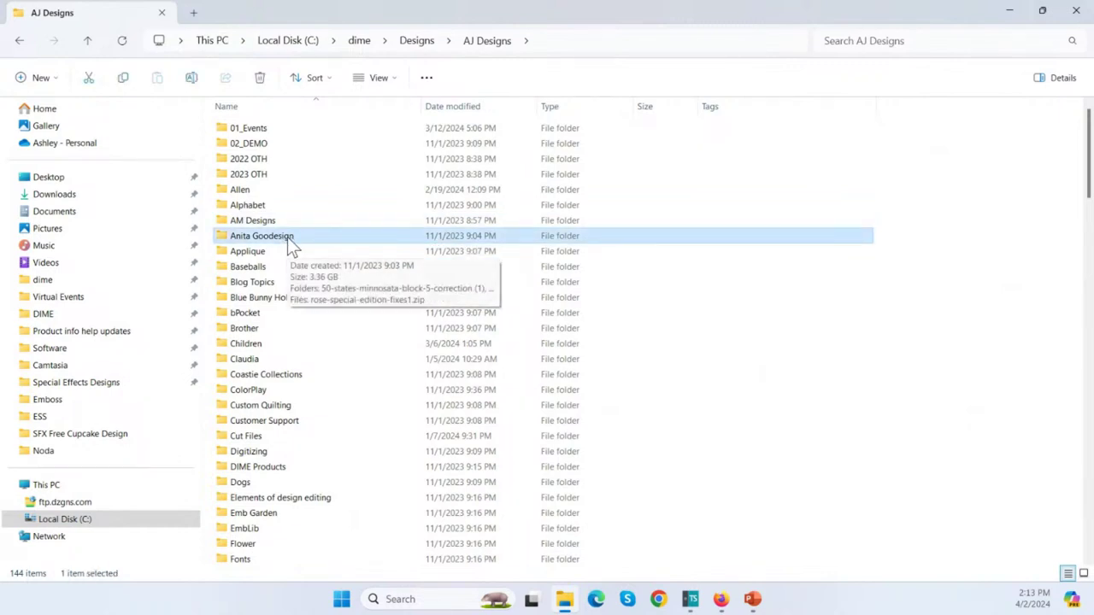
double_click(277, 235)
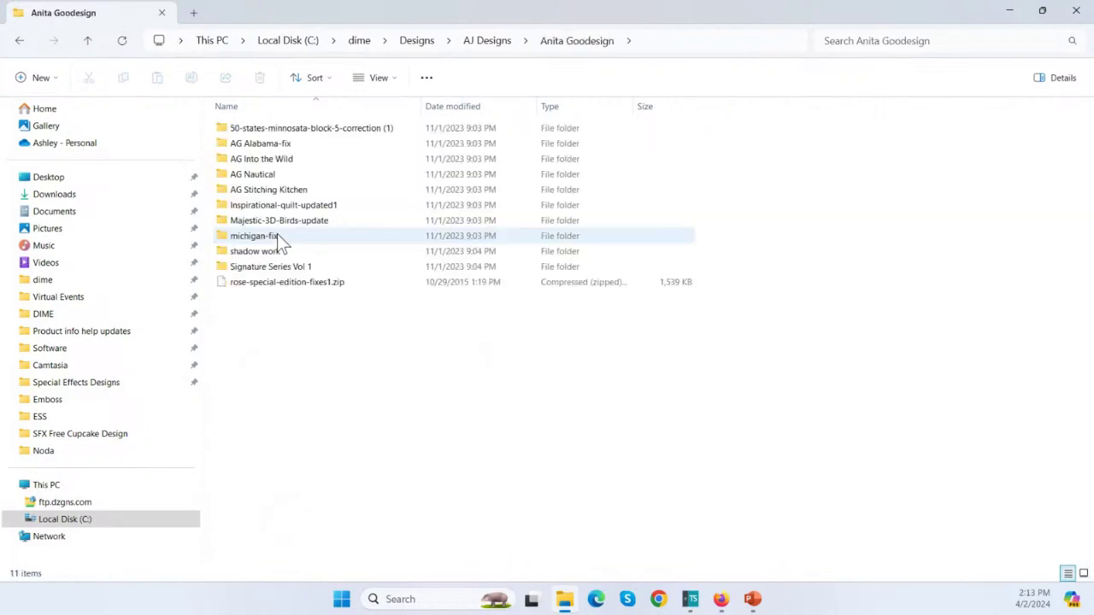
left_click(288, 163)
double_click(289, 163)
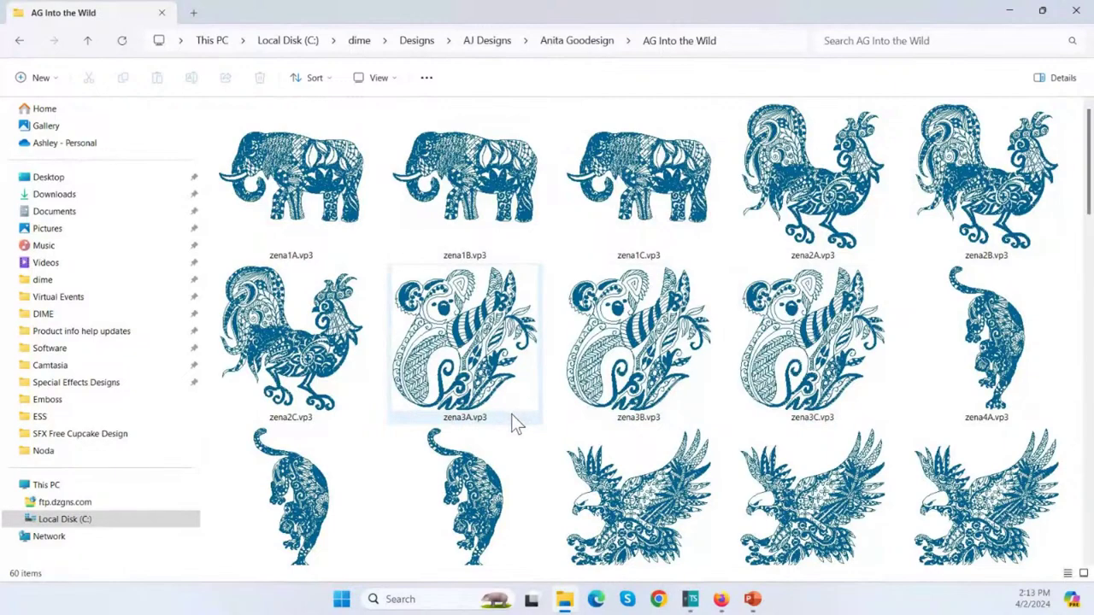
scroll(564, 423, "down", 4)
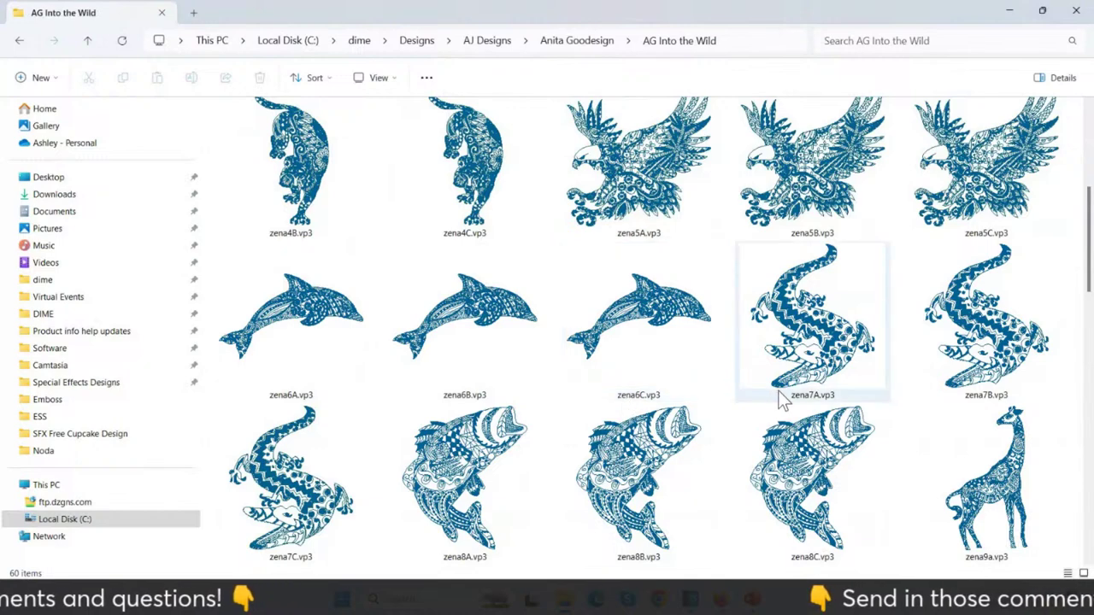
scroll(492, 419, "down", 4)
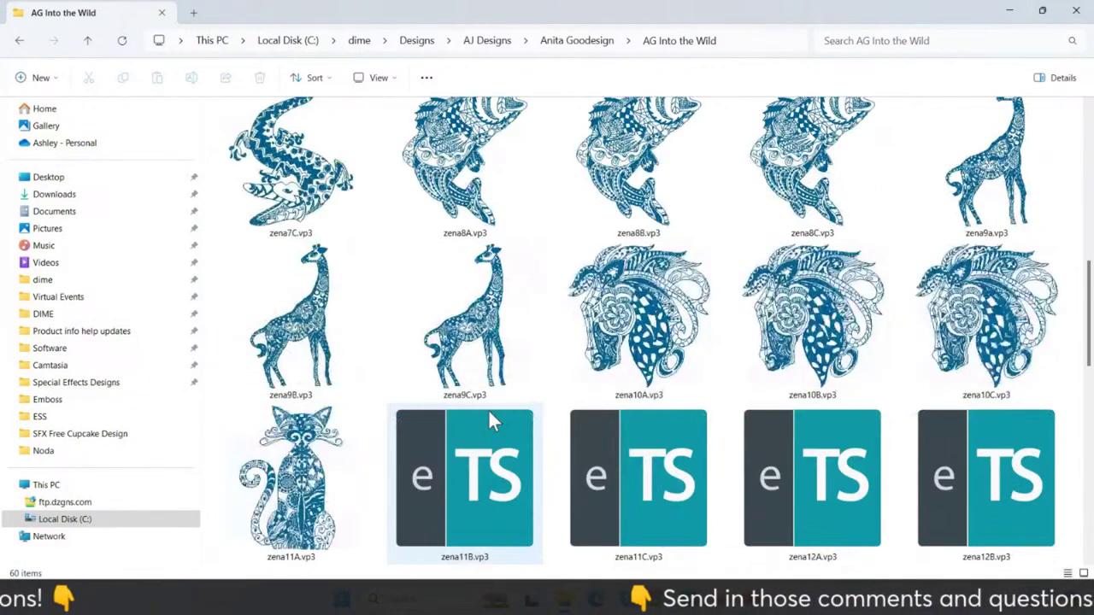
Return to the main Designs folder and select the ETS Butterfly.c2s file
left_click(87, 41)
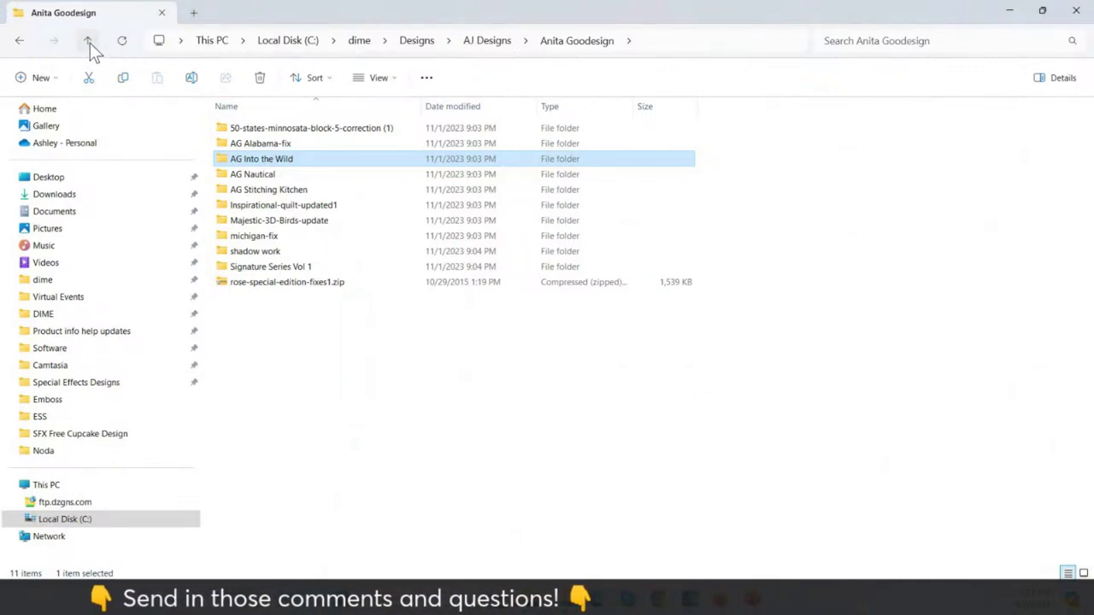
left_click(88, 42)
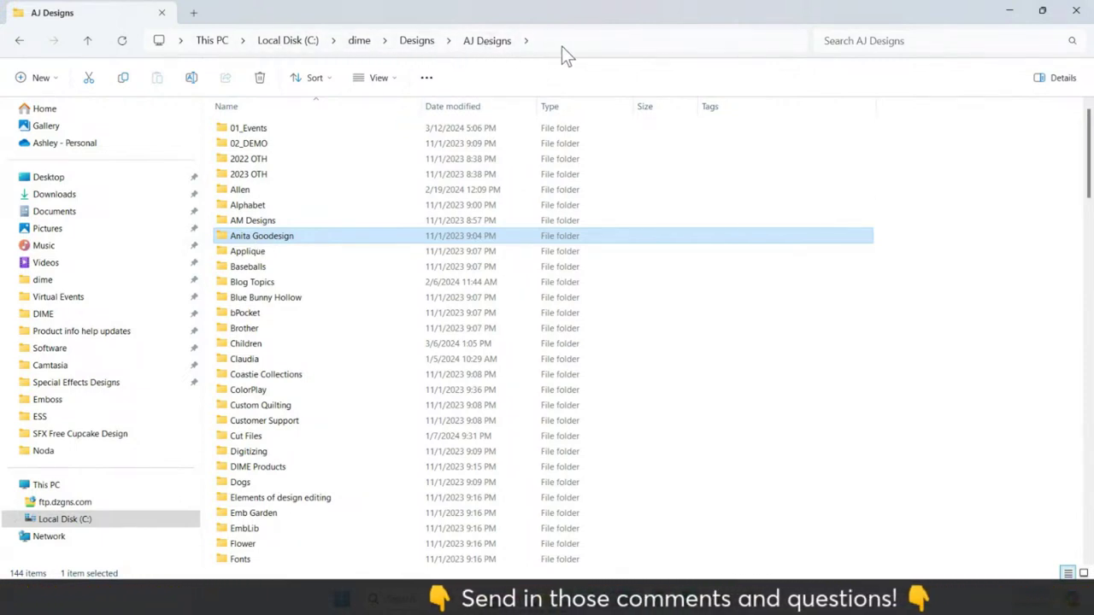
left_click(417, 42)
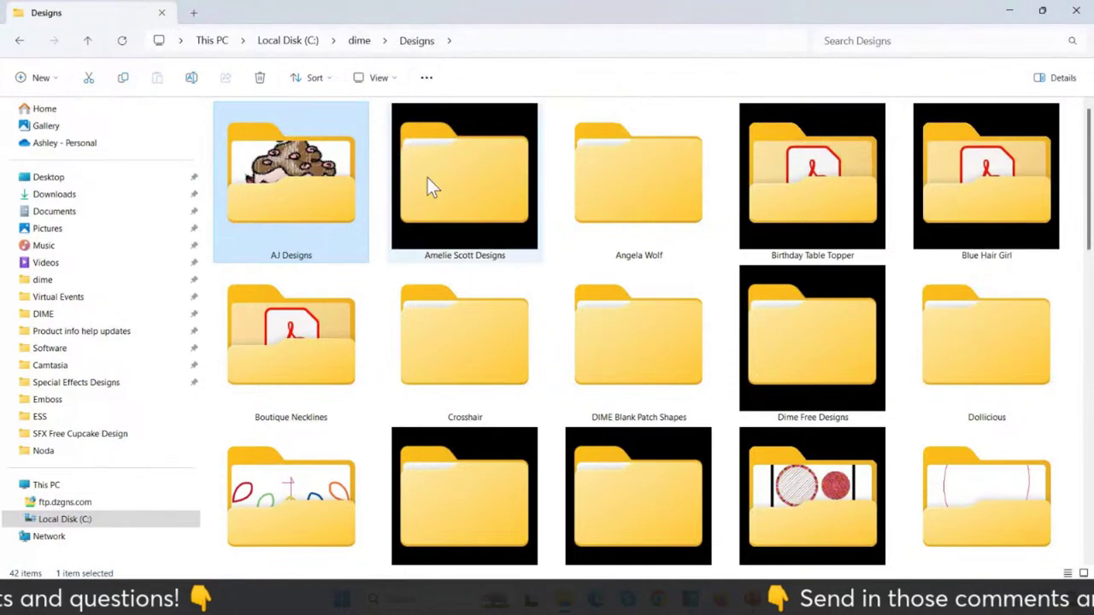
scroll(663, 434, "down", 1)
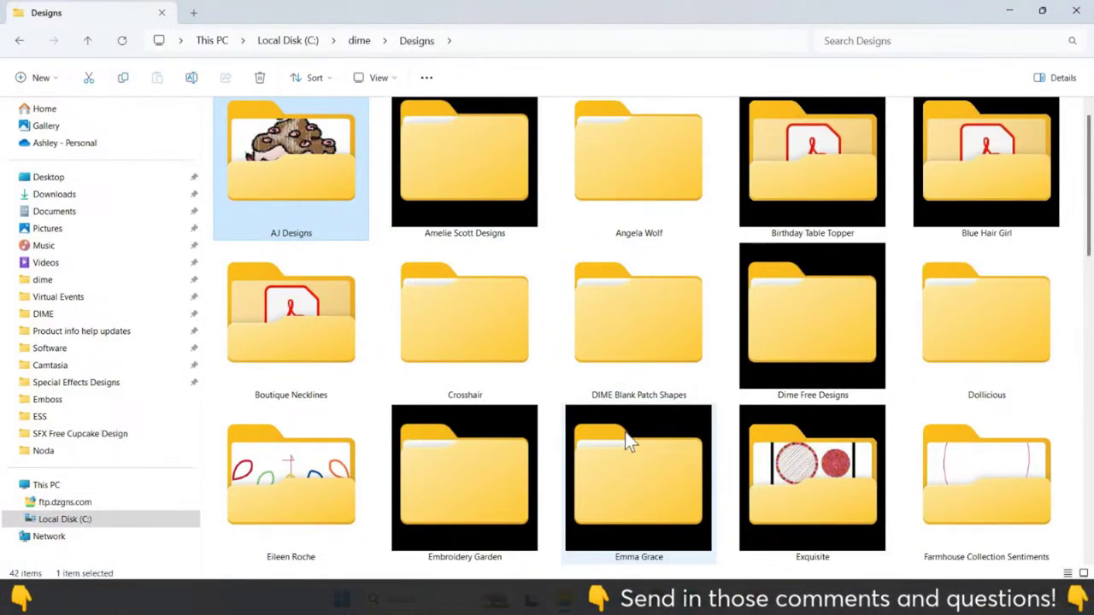
scroll(628, 431, "down", 10)
left_click(637, 380)
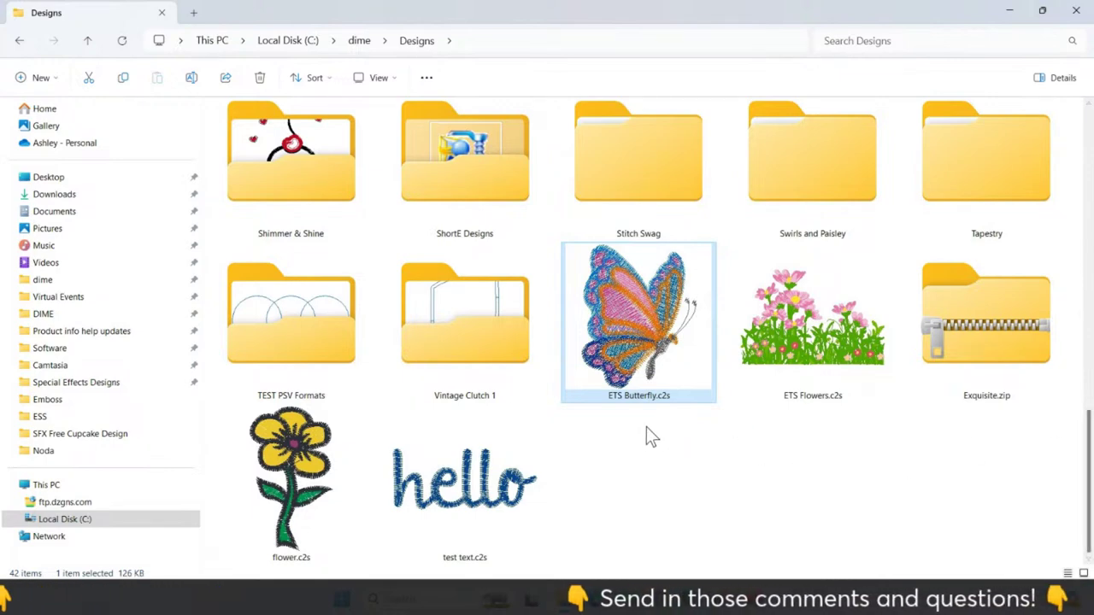
Turn on the Details pane for ETS Butterfly.c2s and bring the file's thumbnail back into view
mouse_move(664, 373)
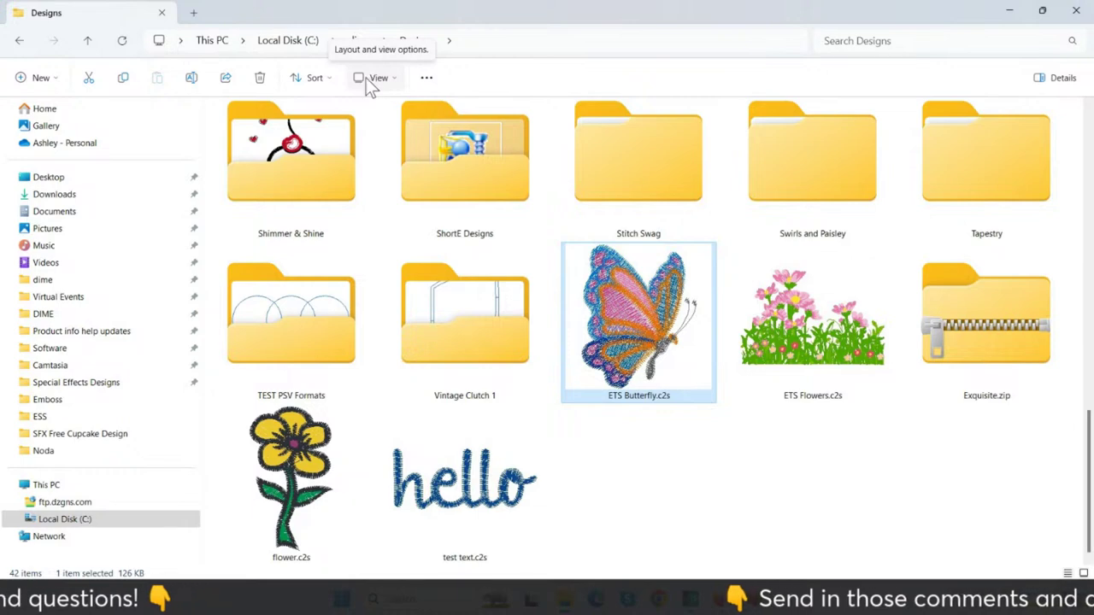
left_click(426, 80)
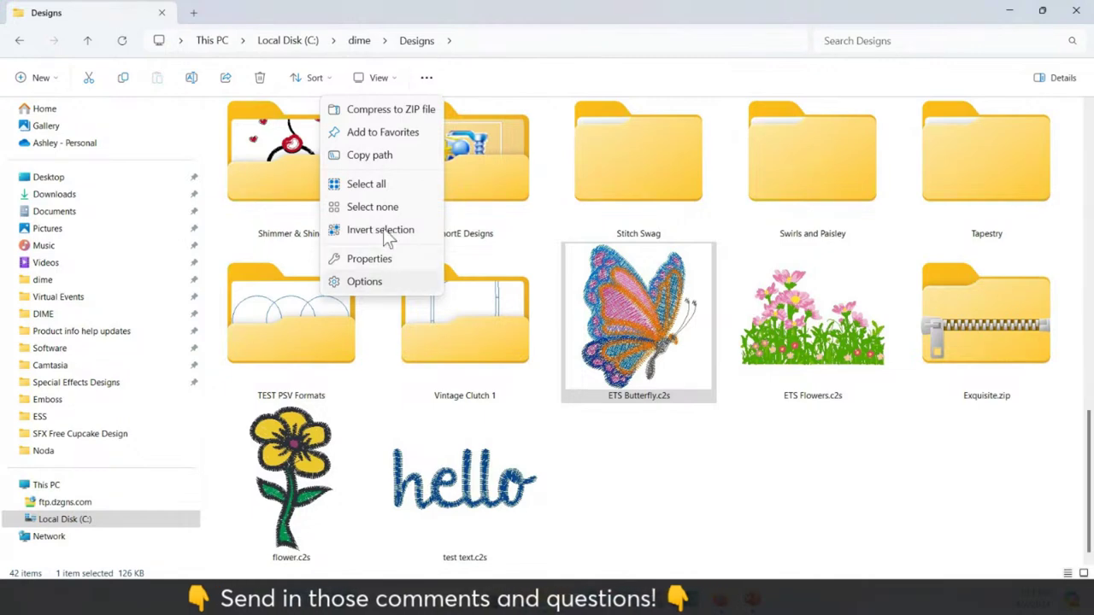
left_click(473, 75)
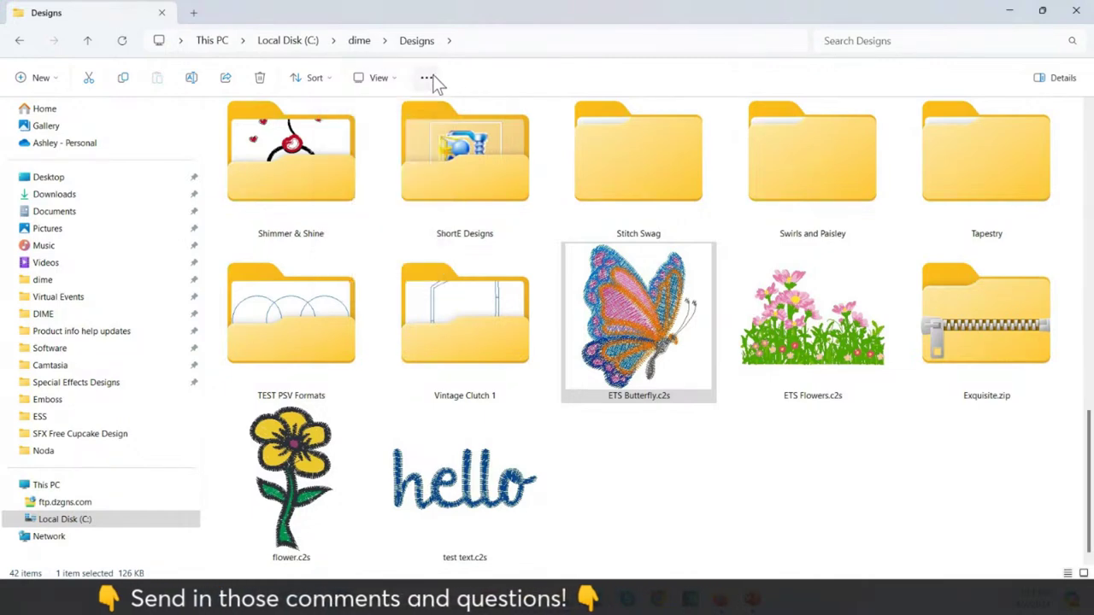
left_click(379, 80)
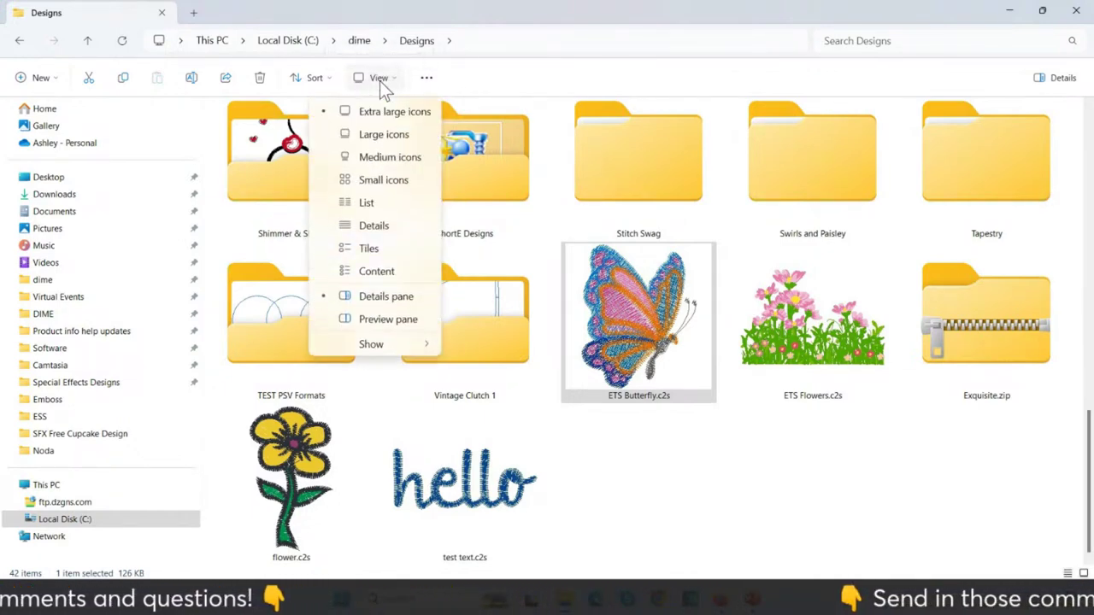
left_click(402, 299)
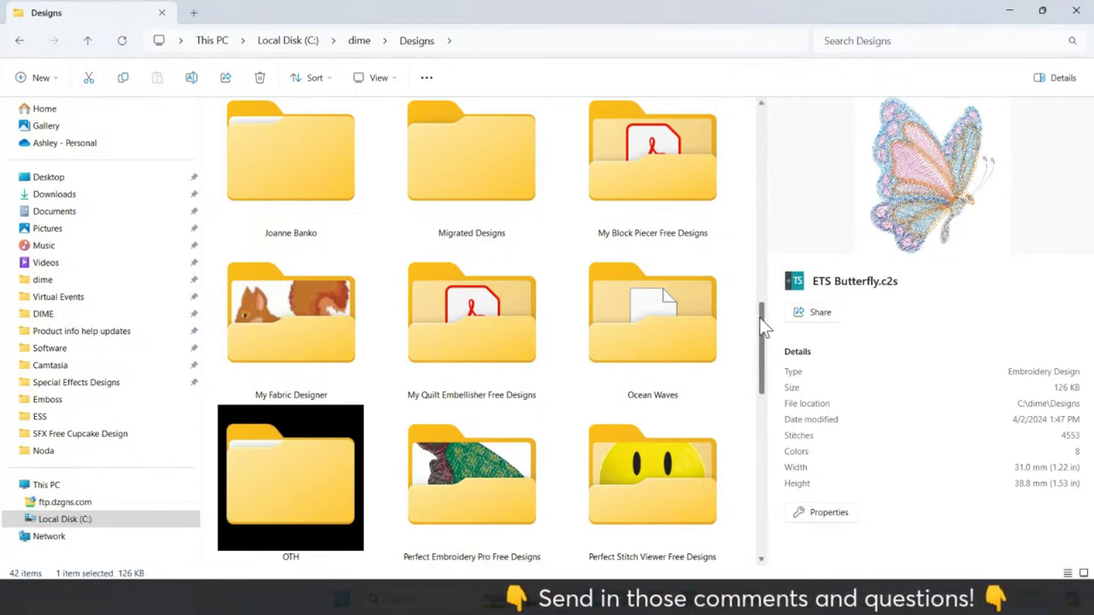
left_click_drag(760, 319, 763, 494)
mouse_move(478, 321)
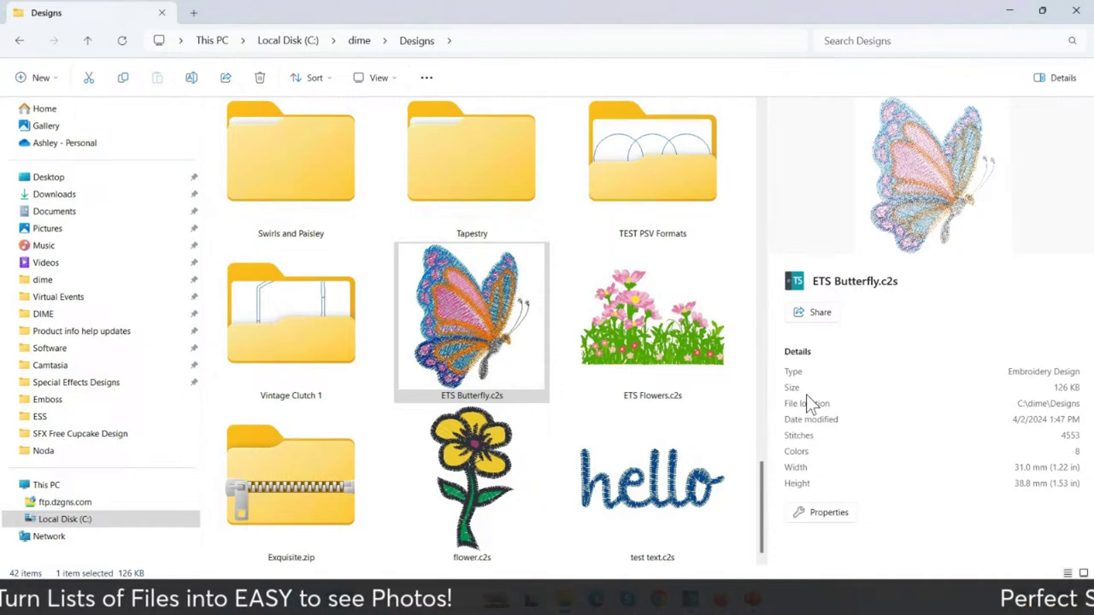
Examine the stitch and color information of ETS Butterfly.c2s, and display the same details for ETS Flowers.c2s
left_click(1074, 439)
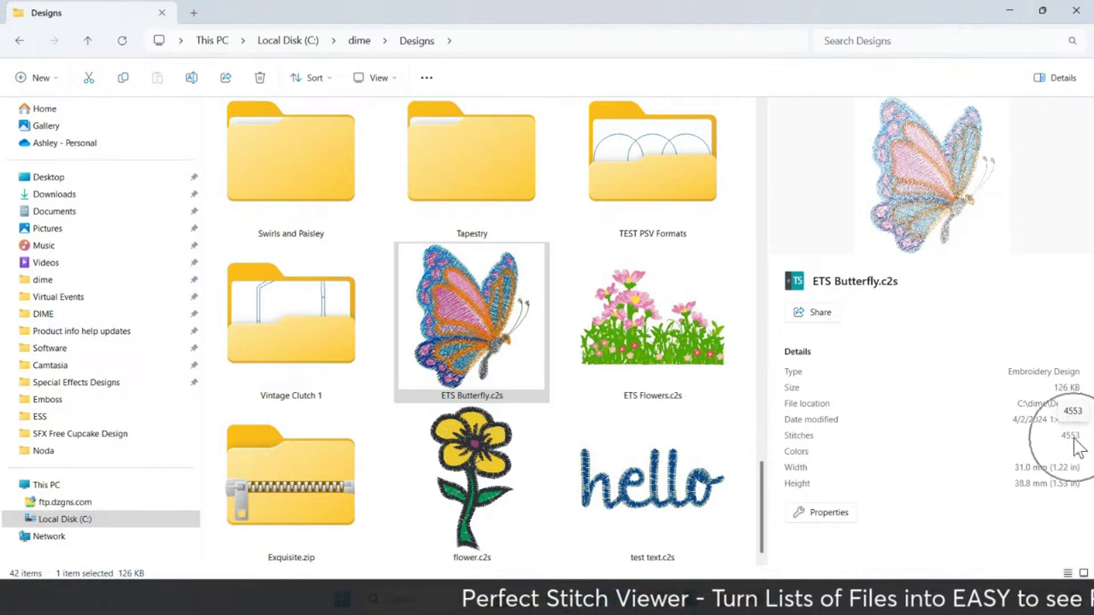
left_click(1079, 462)
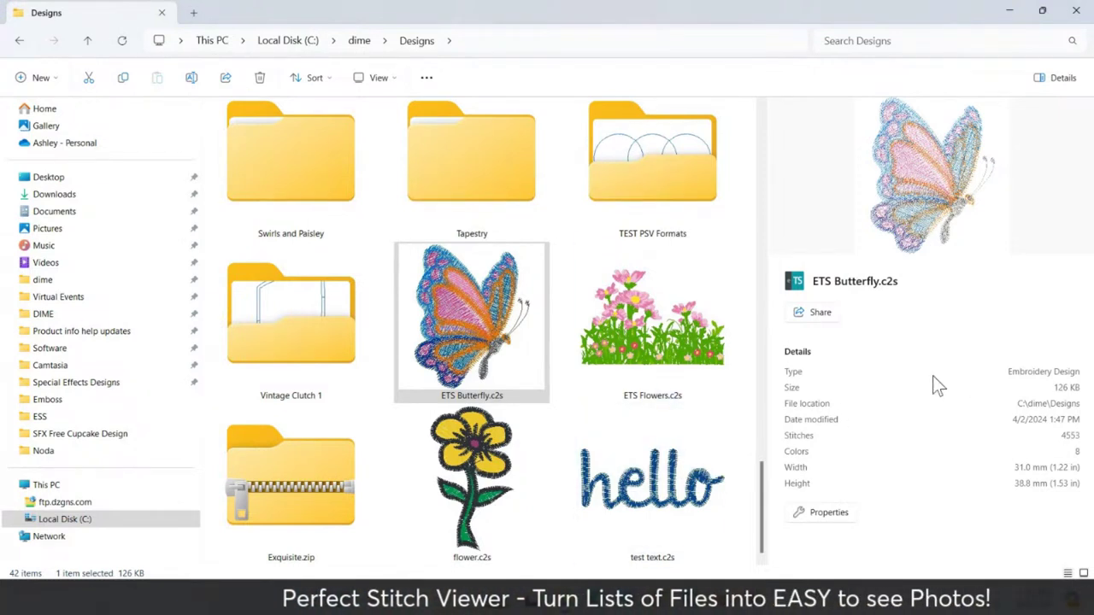
left_click(501, 383)
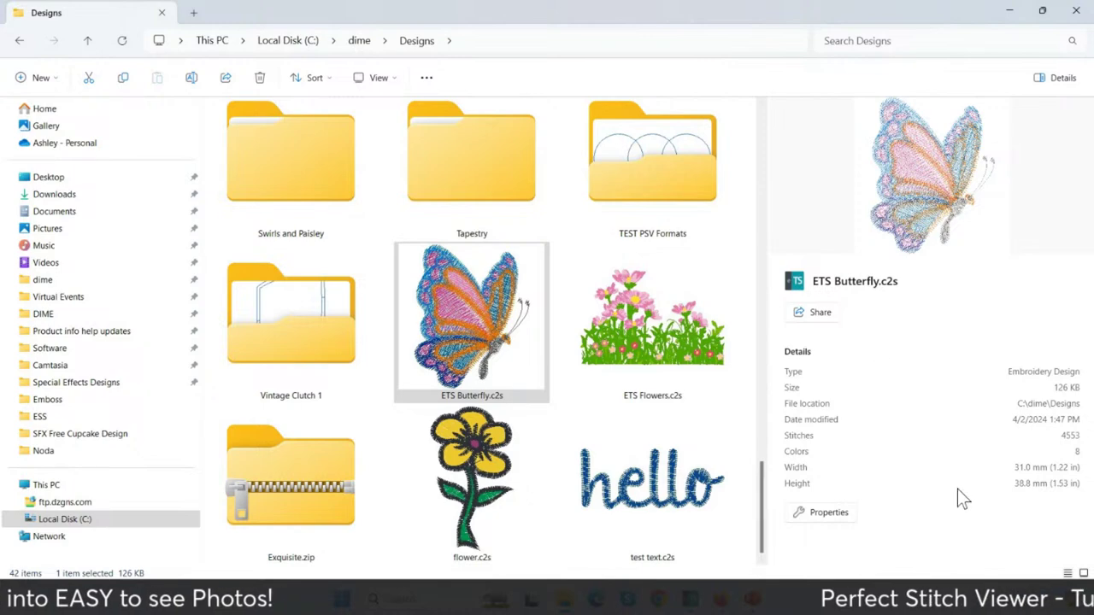
left_click(685, 370)
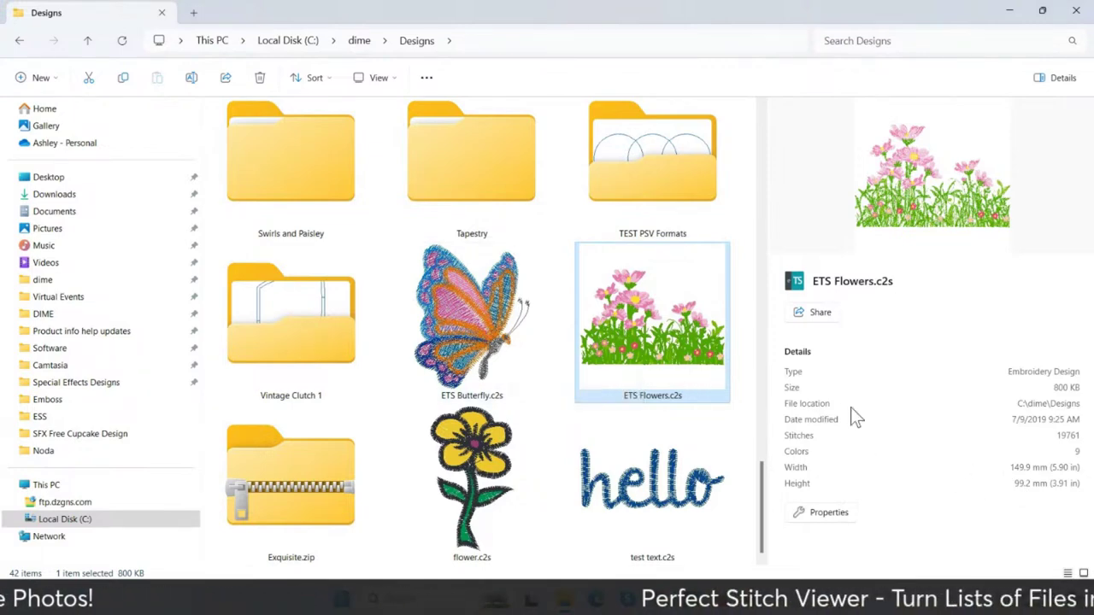
mouse_move(765, 515)
left_mouse_down()
mouse_move(766, 501)
mouse_move(763, 522)
left_mouse_up()
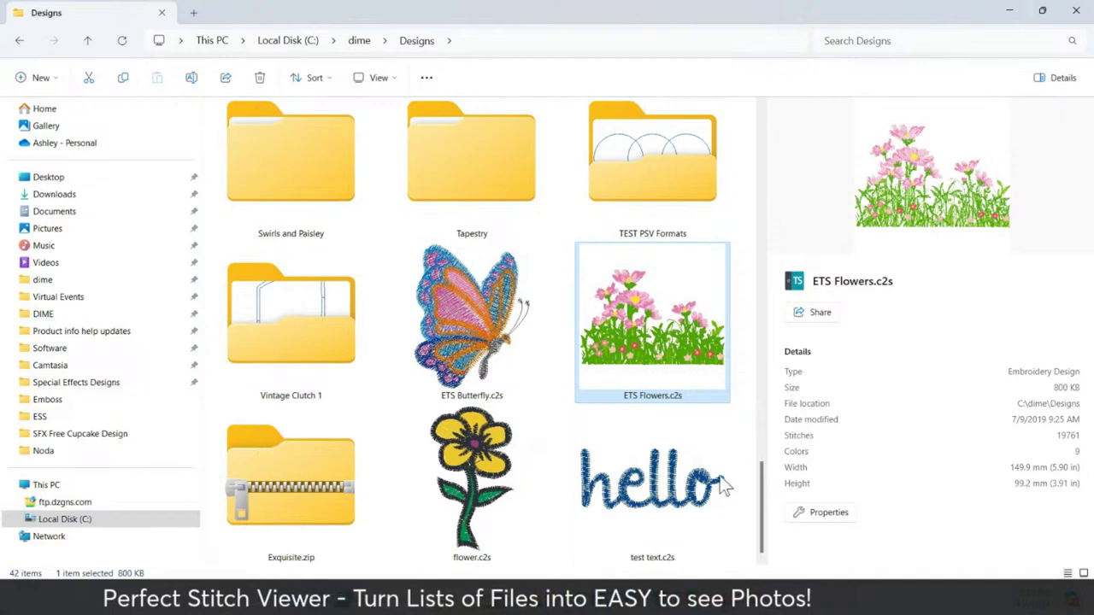
Display the details of flower.c2s, and switch to Embroidery Tool Shed to open ETS Butterfly.c2s
mouse_move(498, 391)
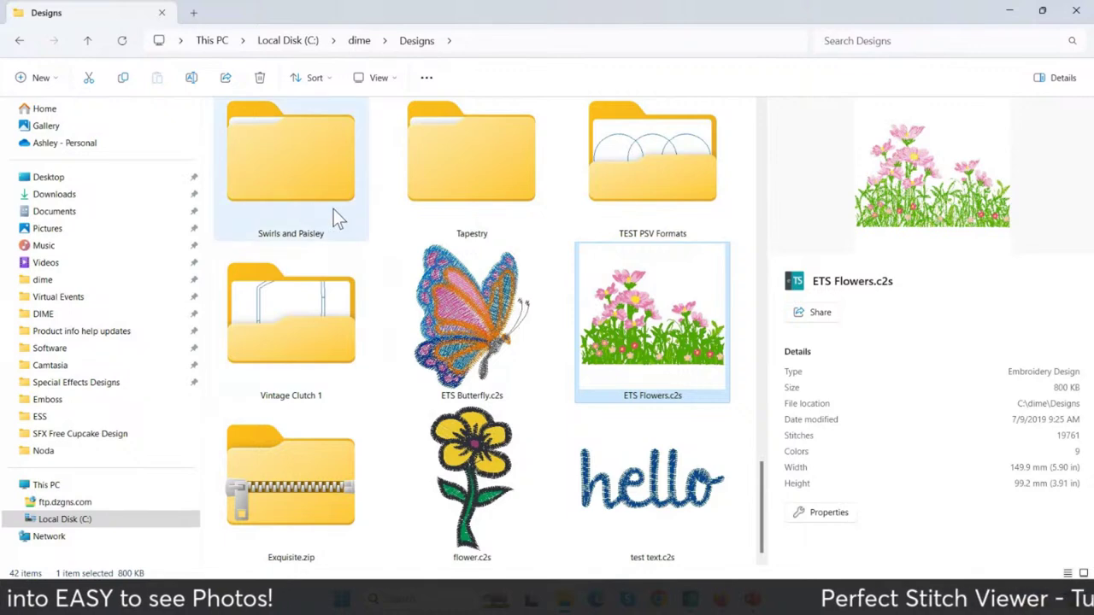
left_click(450, 471)
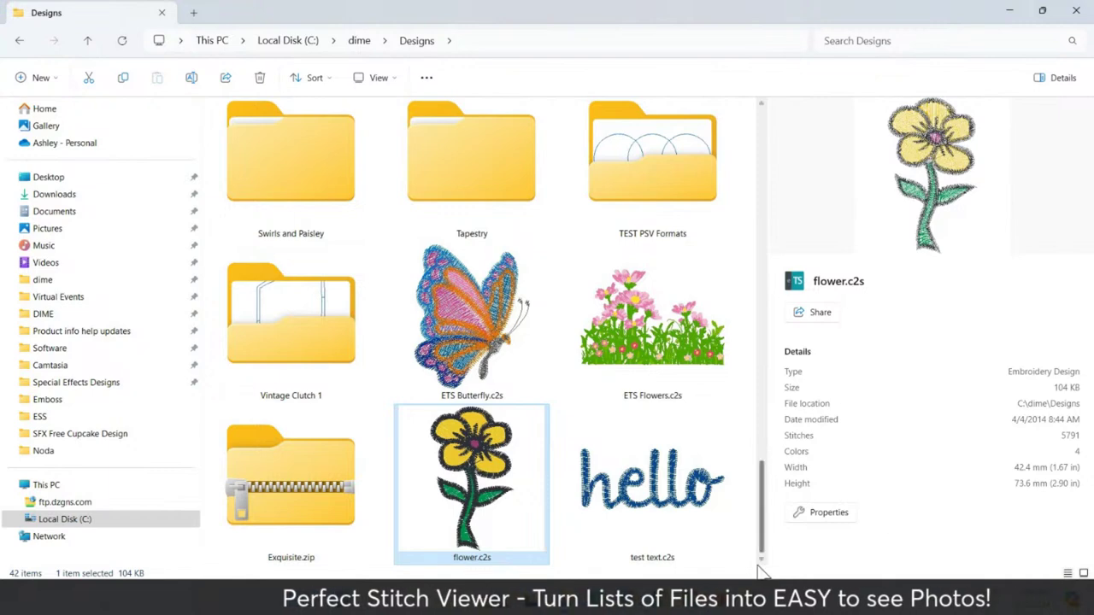
mouse_move(689, 605)
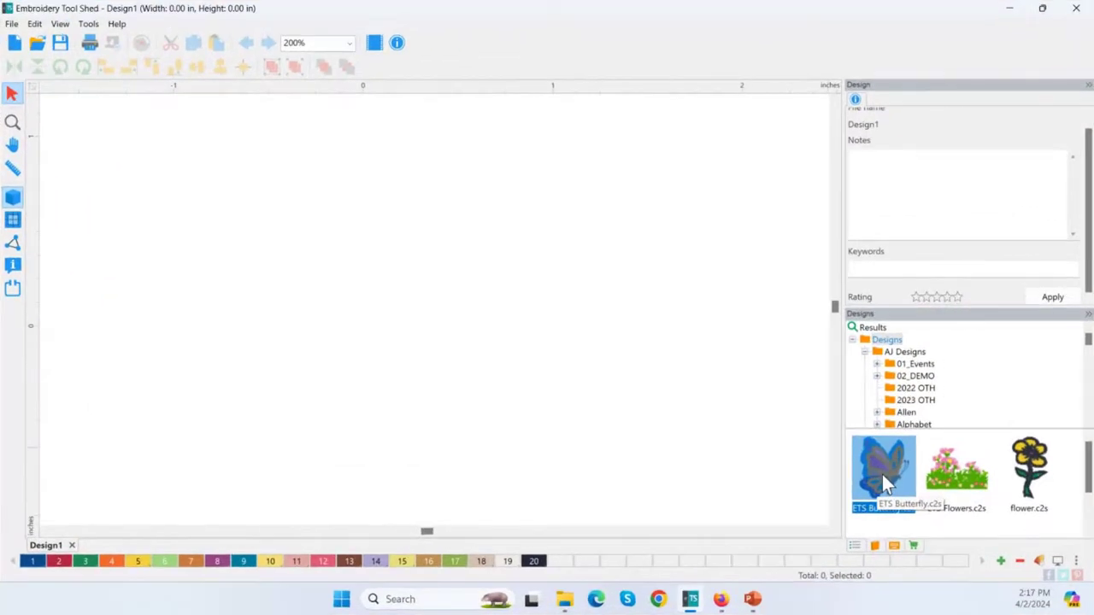
double_click(917, 445)
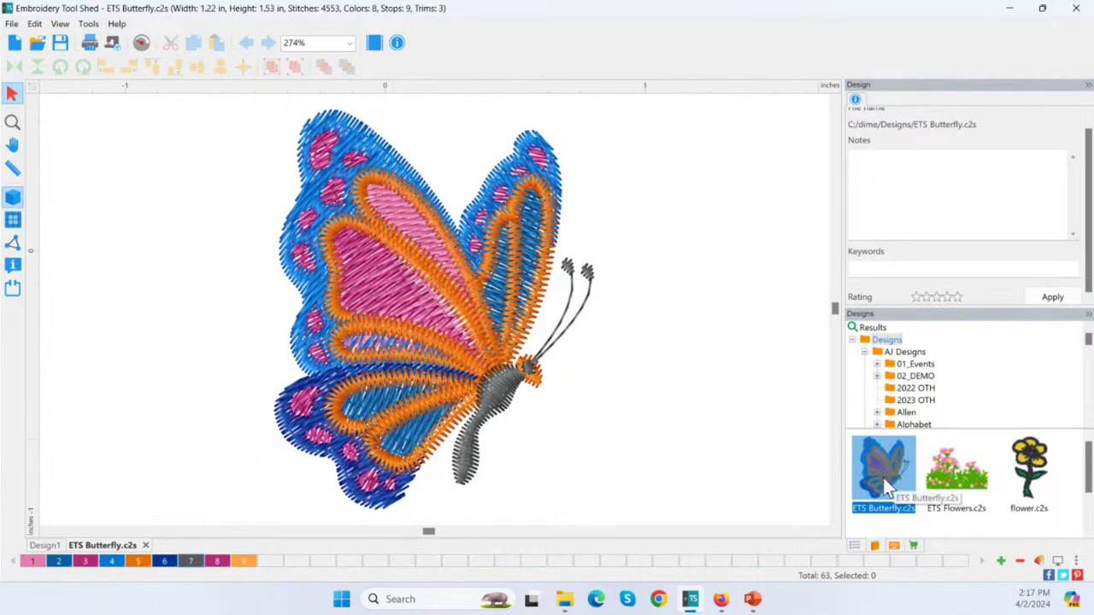
Add a second ETS Butterfly copy beside the first on the canvas, and undo the addition
left_click_drag(883, 478, 693, 384)
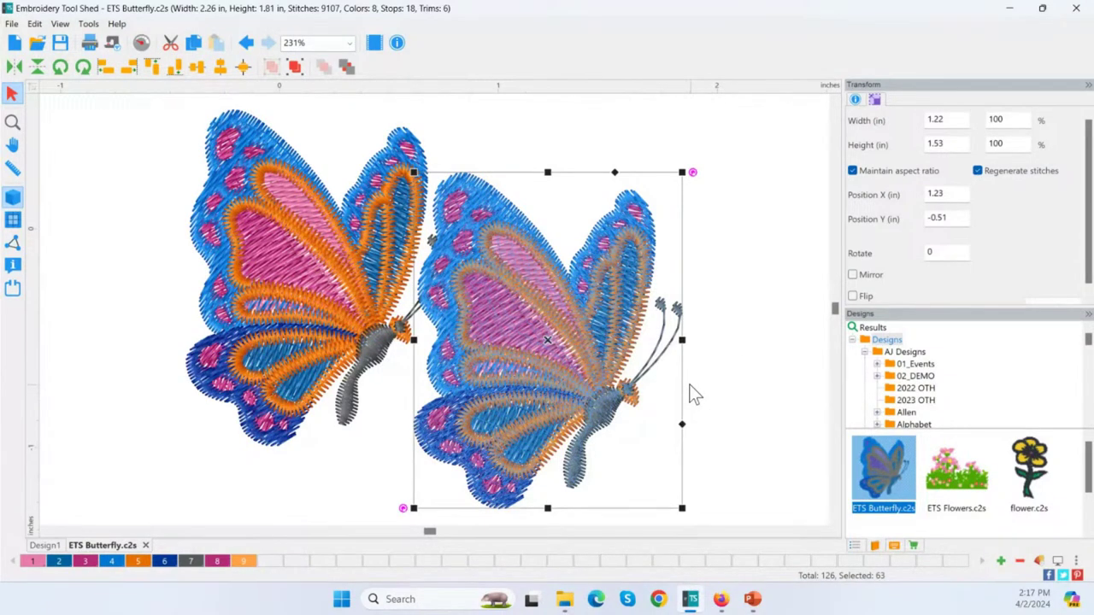
left_click(245, 45)
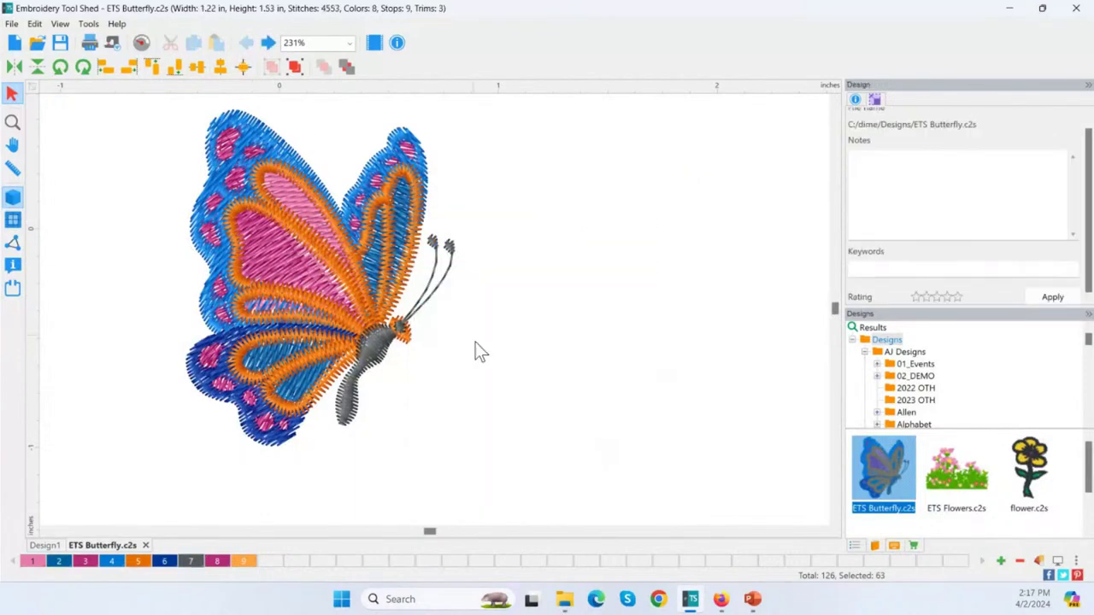
left_click(369, 322)
left_click(578, 373)
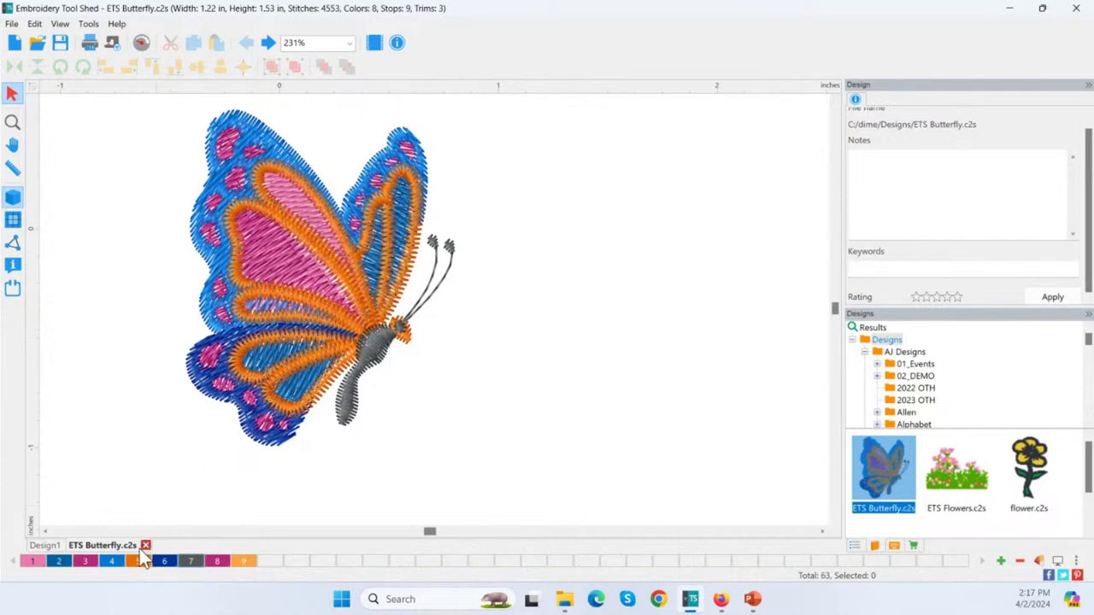
Select the pink wing segment to view its transform properties, and deselect it to return to the whole design's properties
left_click(873, 270)
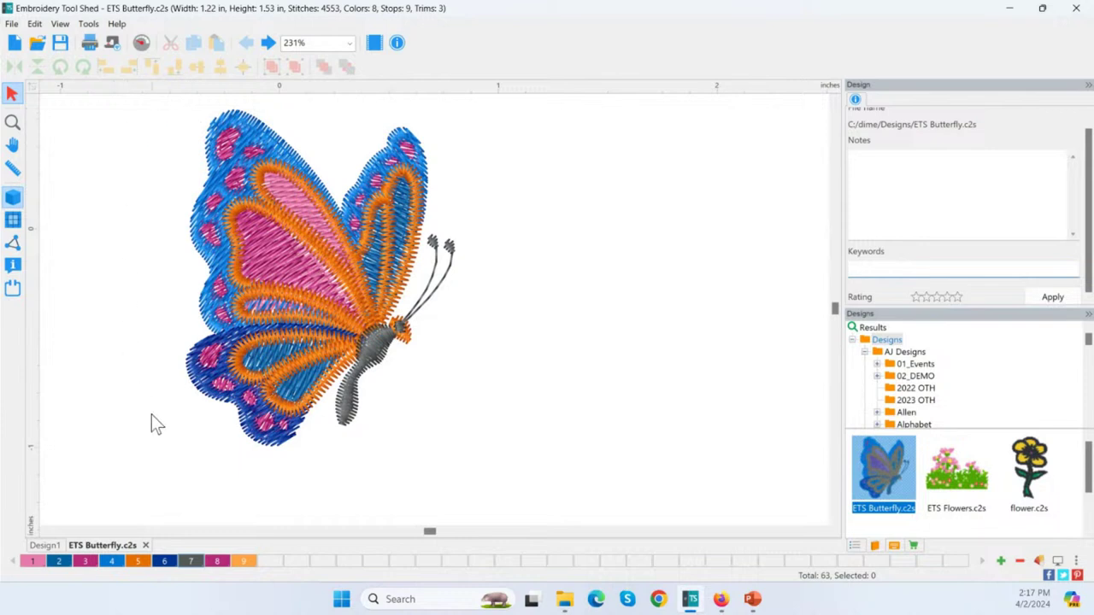
left_click(608, 248)
left_click(309, 233)
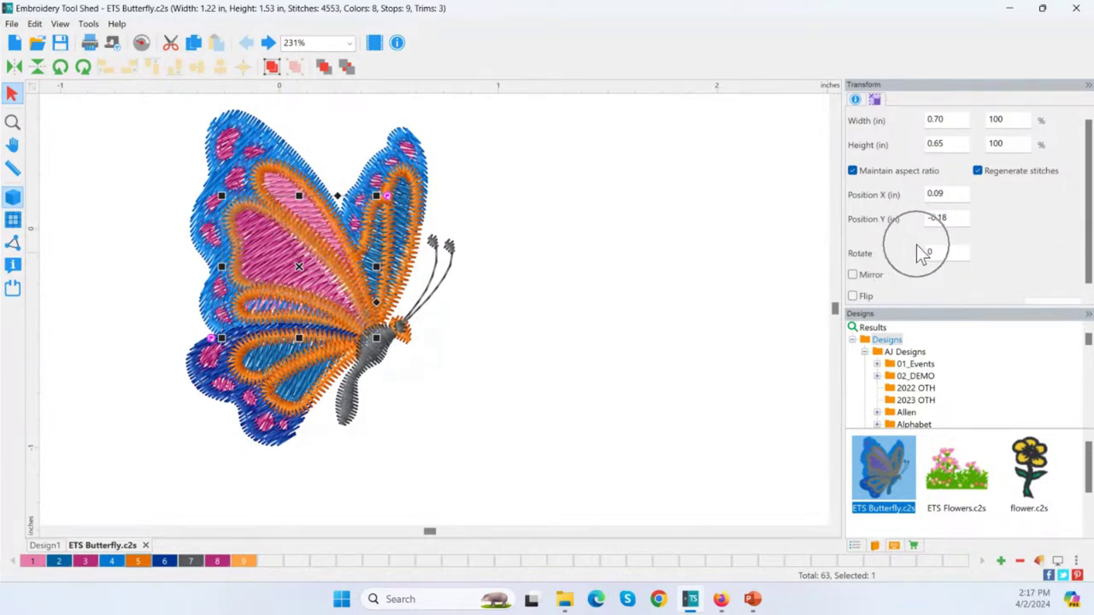
left_click(643, 211)
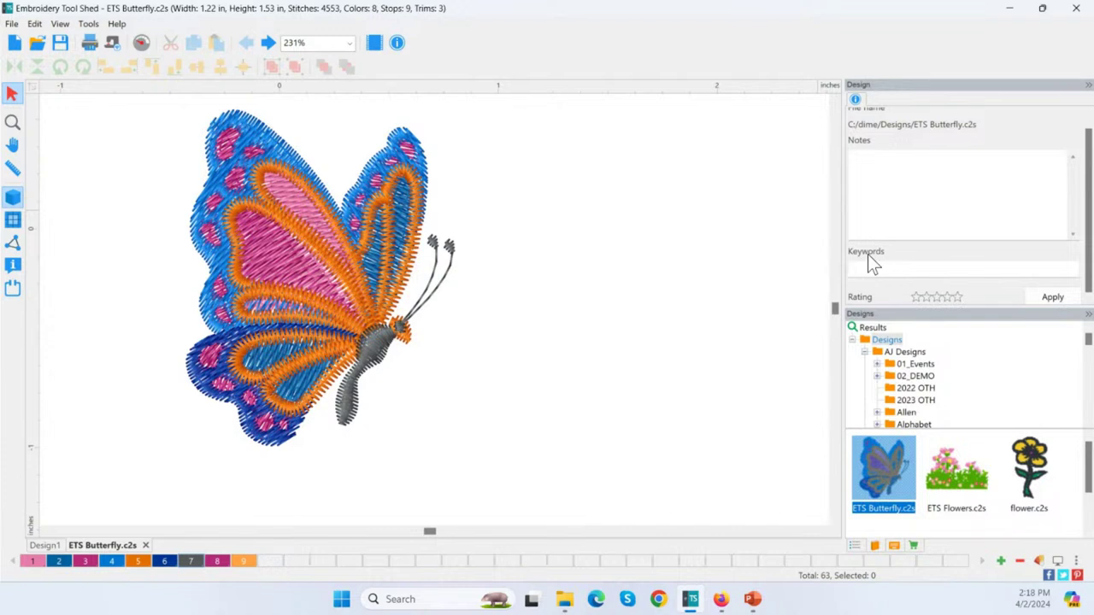
Enter the keywords "butterfly, spring, blue, pink" for the ETS Butterfly design and apply them
left_click(879, 158)
left_click(865, 272)
type("y, spring,")
type("blue, pink")
left_click(1054, 299)
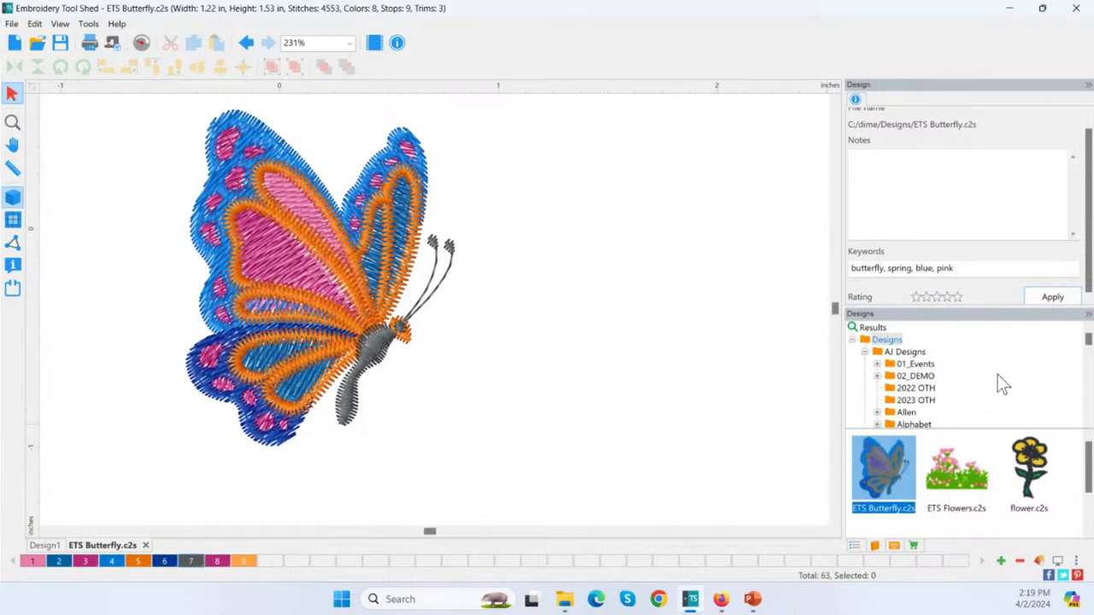
left_click(1060, 300)
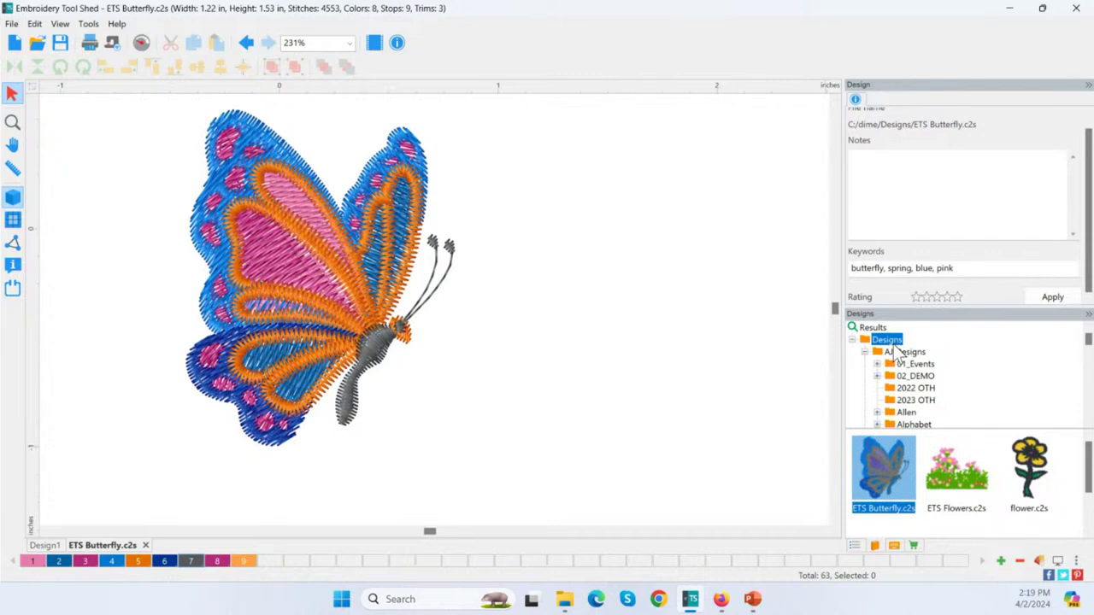
Show the contents of the Designs folder in a maximized File Explorer window and select ETS Butterfly.c2s
mouse_move(565, 605)
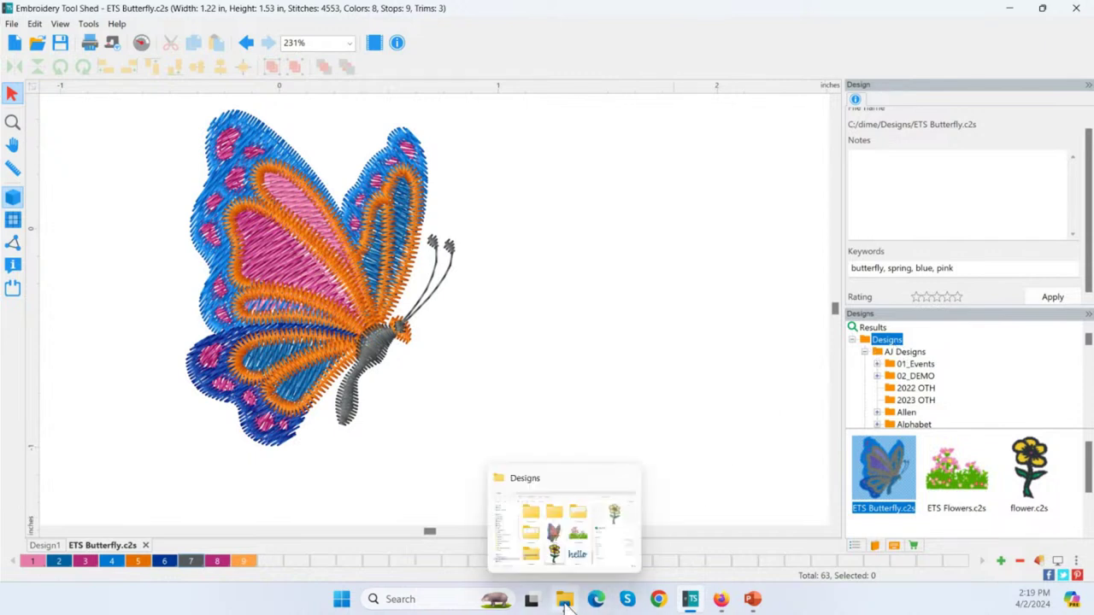
right_click(896, 346)
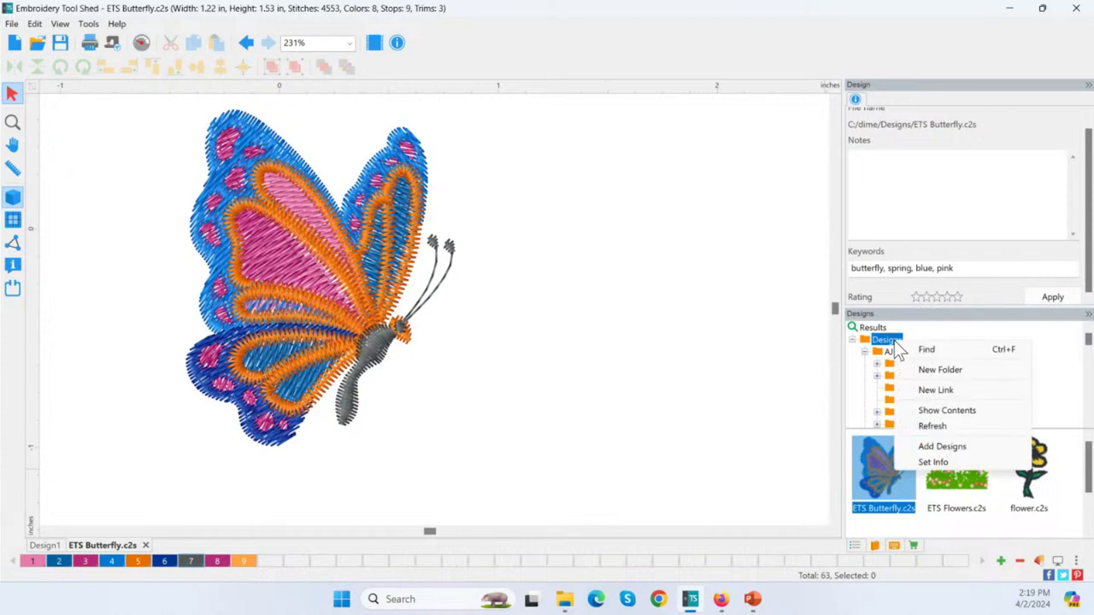
left_click(992, 416)
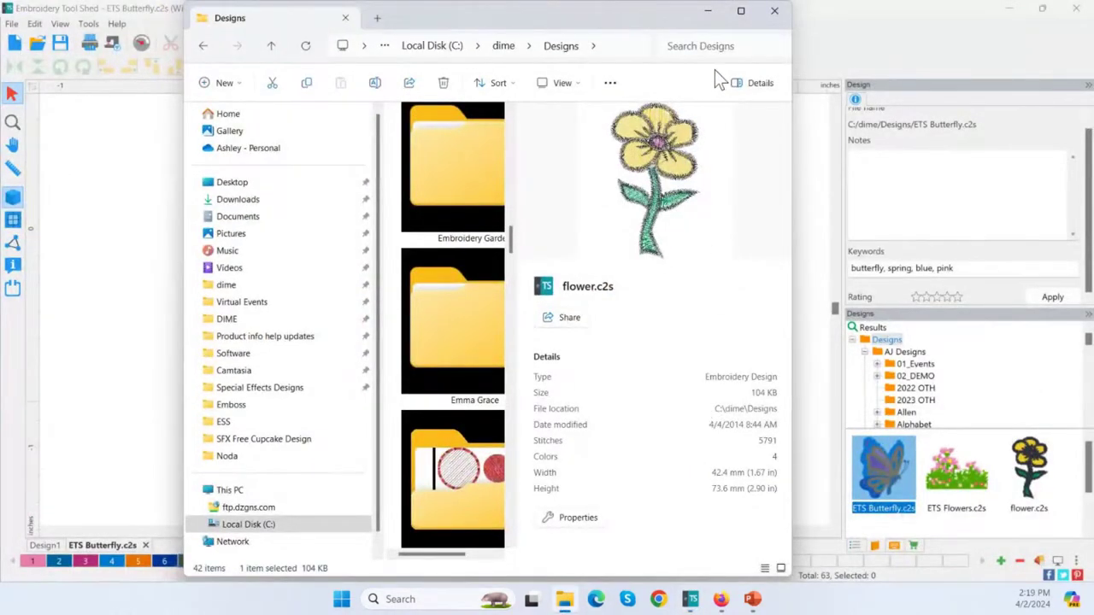
left_click(740, 14)
key("Up")
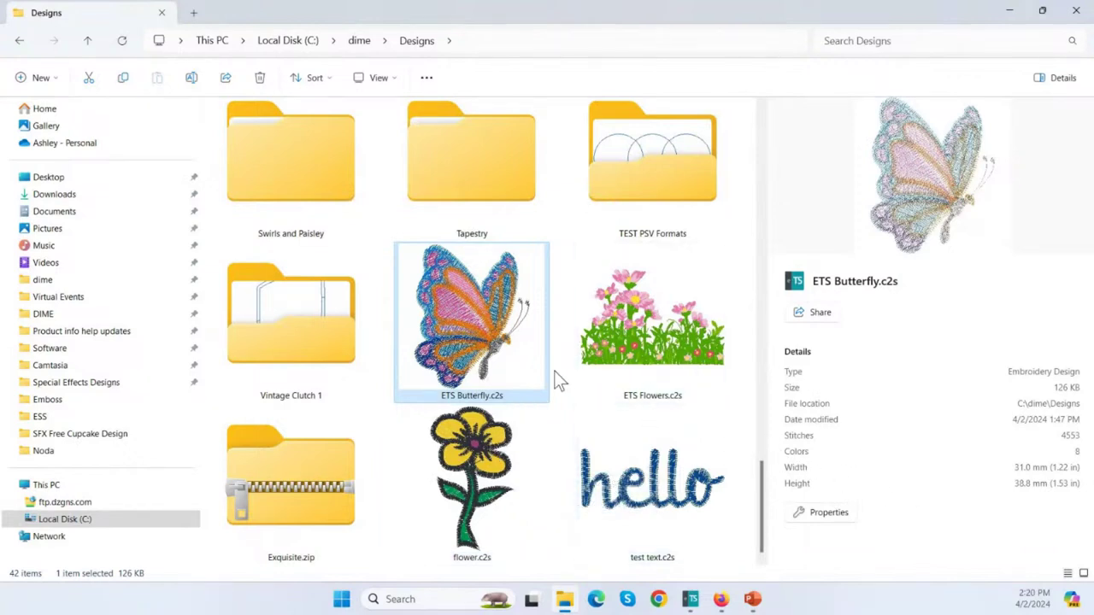
Switch the Designs folder to the Details layout, hide the Details pane and bring the .c2s files into view
left_click(373, 78)
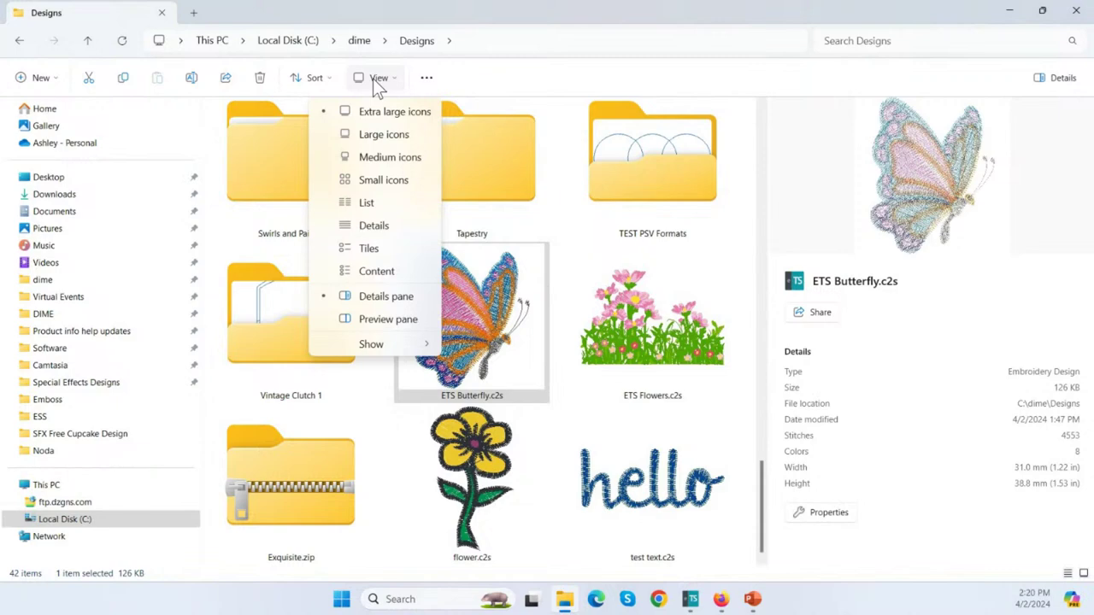
left_click(392, 227)
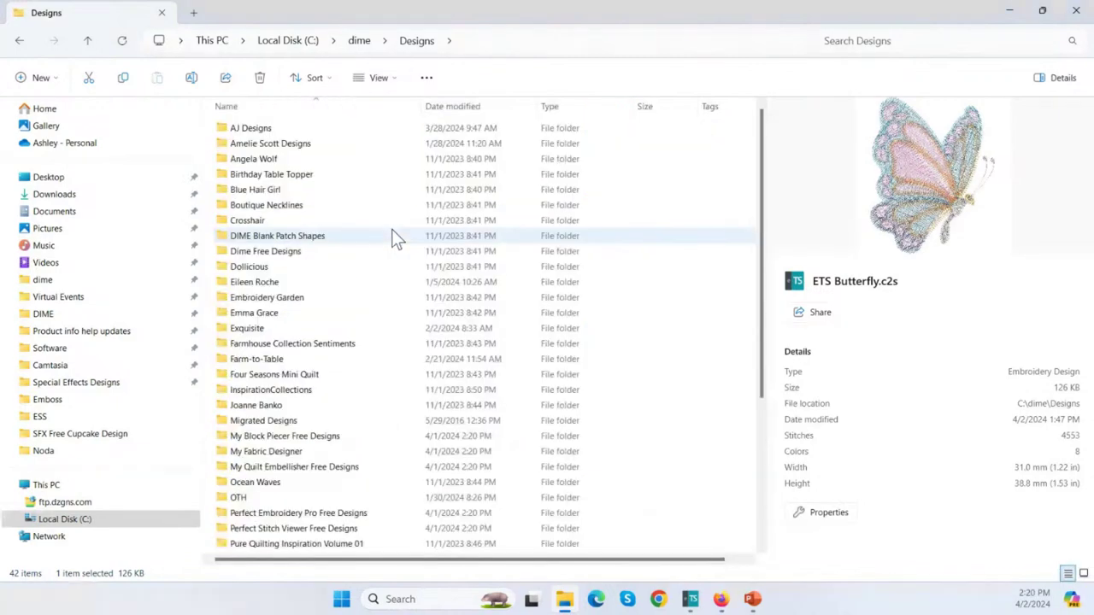
left_click(1047, 82)
scroll(700, 331, "down", 5)
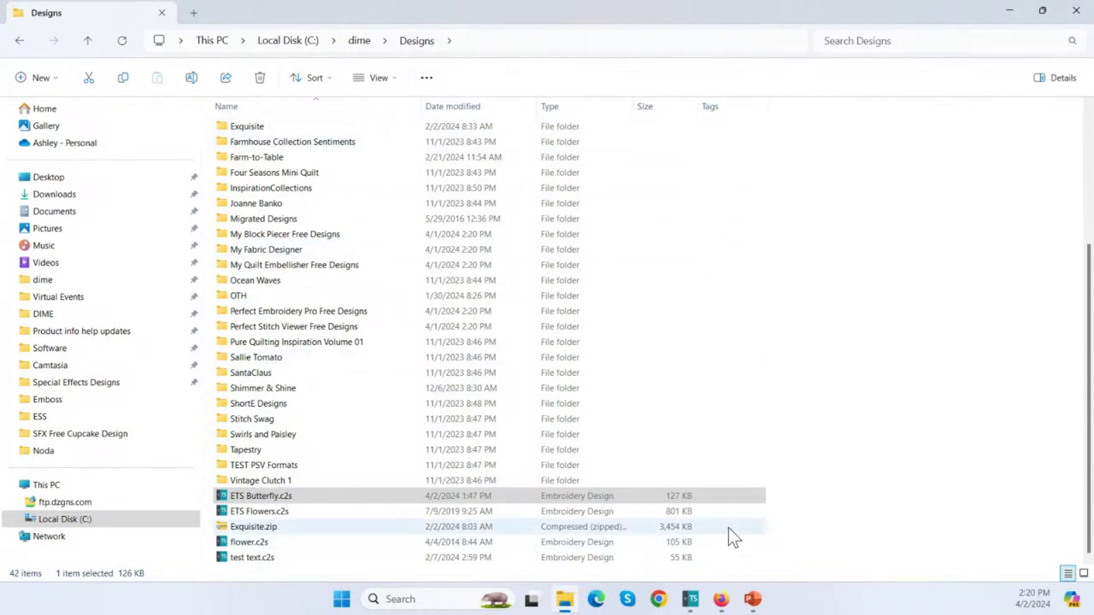
Reopen the Designs folder from its parent dime folder and check the tags of ETS Butterfly.c2s
left_click(360, 41)
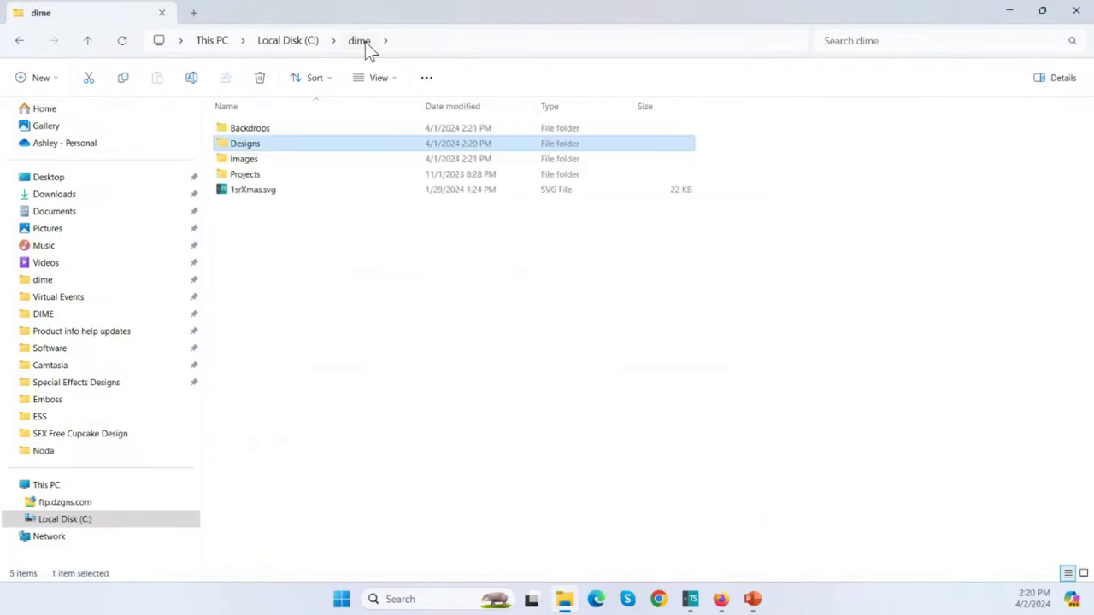
double_click(266, 145)
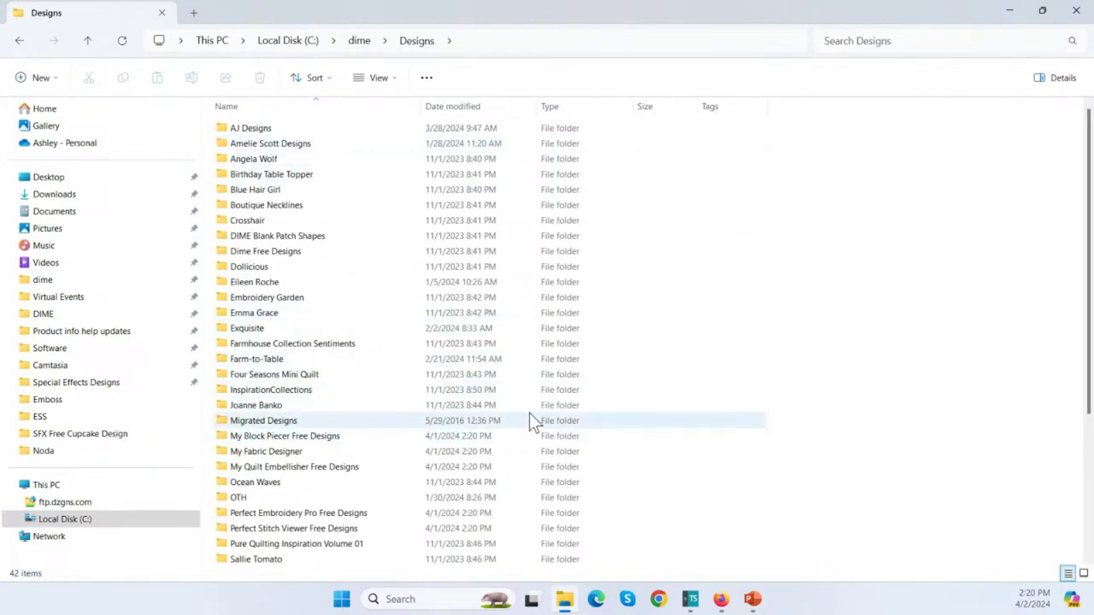
scroll(985, 300, "down", 5)
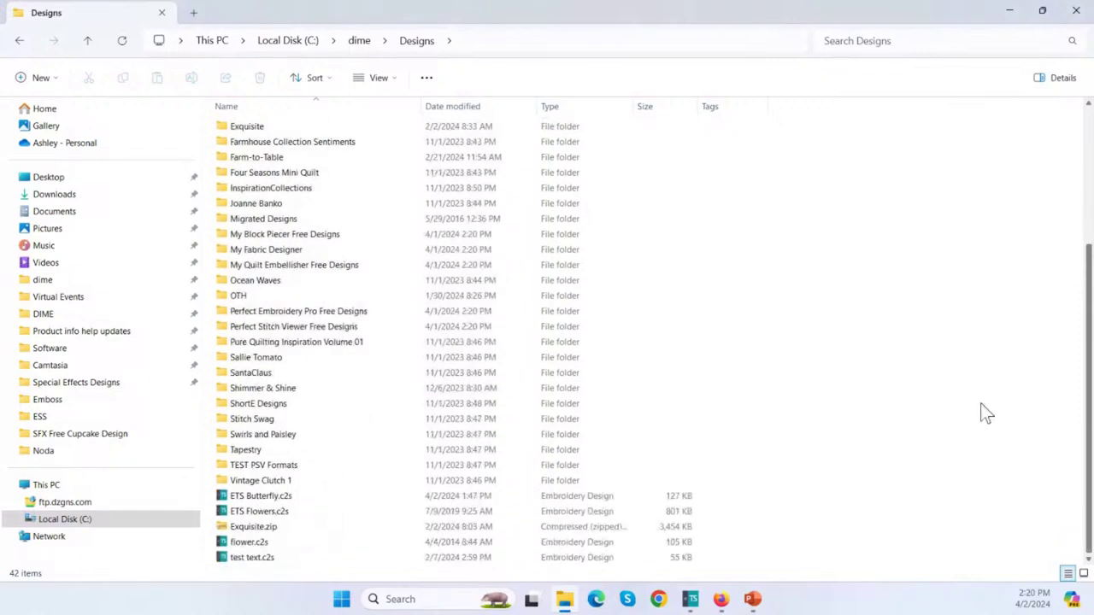
Return to Embroidery Tool Shed, reapply the butterfly design's keywords and save the file
mouse_move(722, 602)
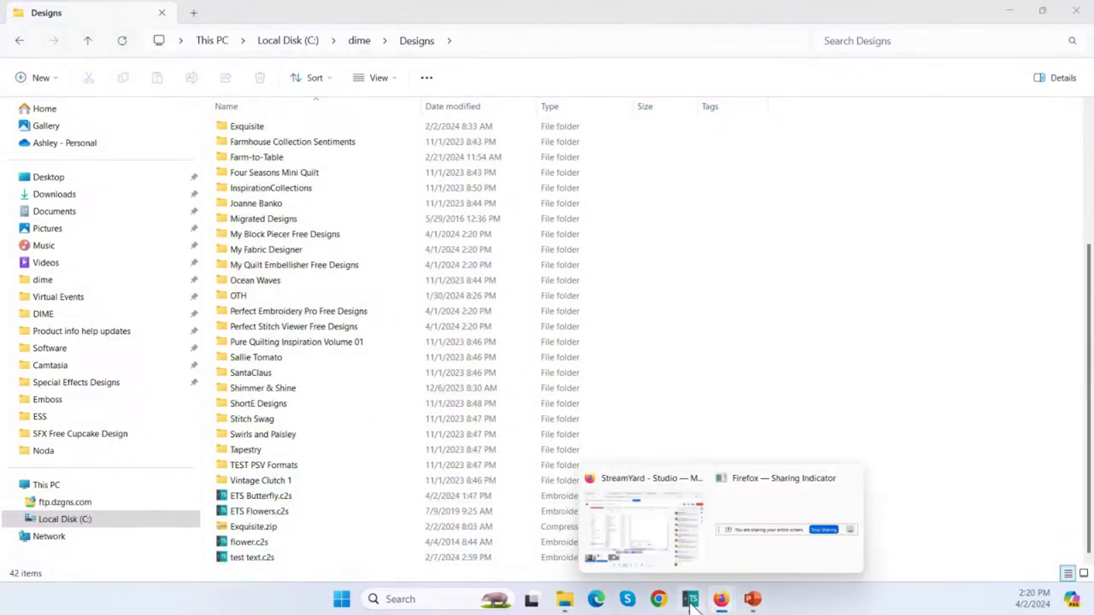
left_click(691, 601)
left_click(955, 266)
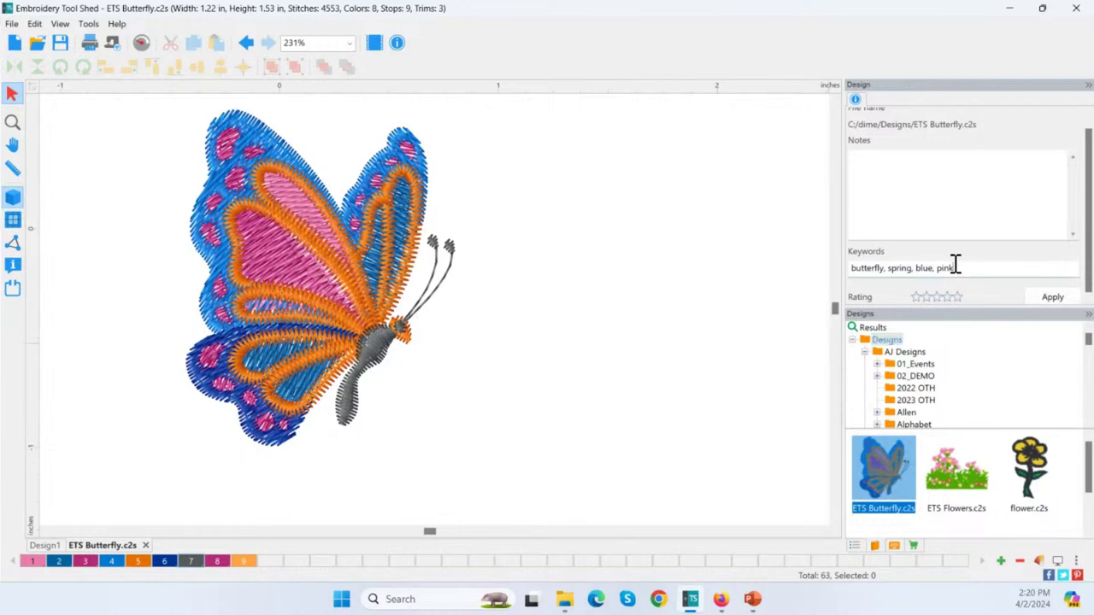
left_click(1047, 296)
left_click(67, 47)
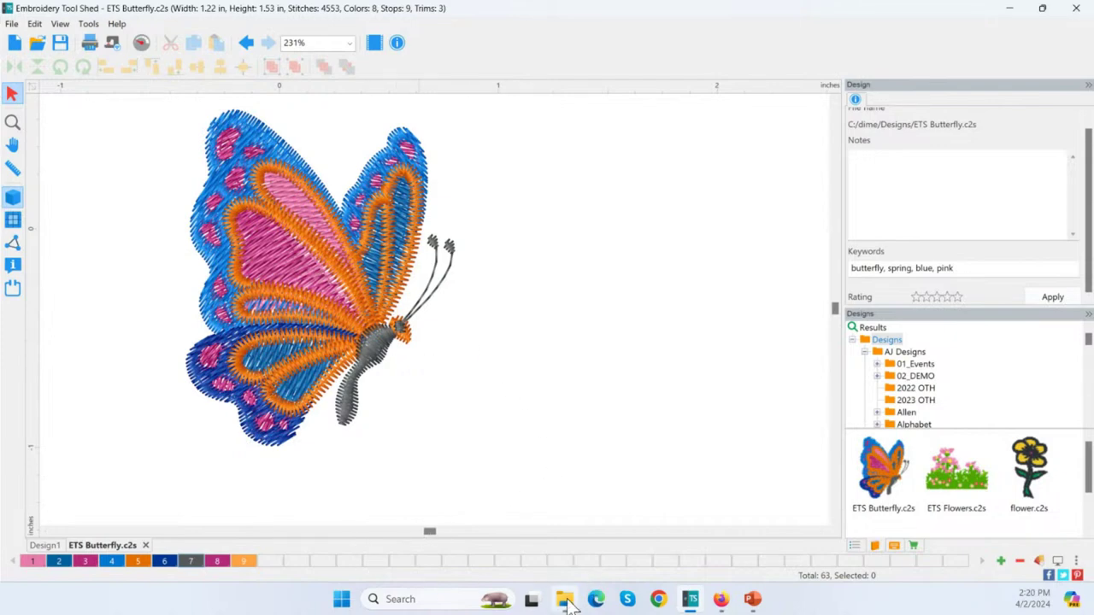
Switch back to the Designs folder in File Explorer and widen the Tags column to fit the butterfly's keywords
mouse_move(567, 604)
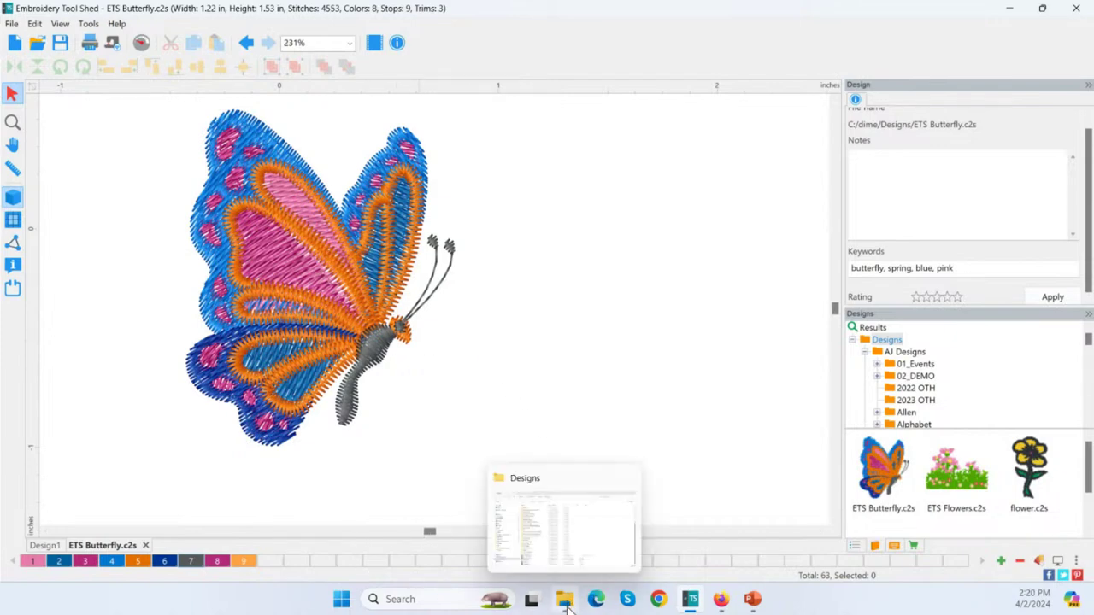
left_click(567, 555)
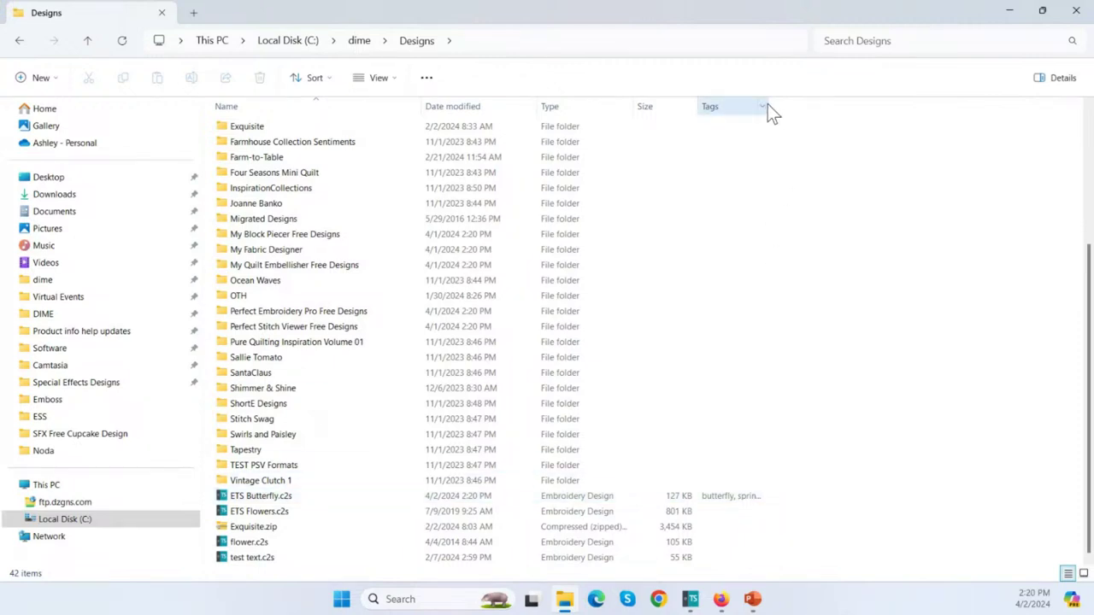
left_click_drag(769, 106, 865, 106)
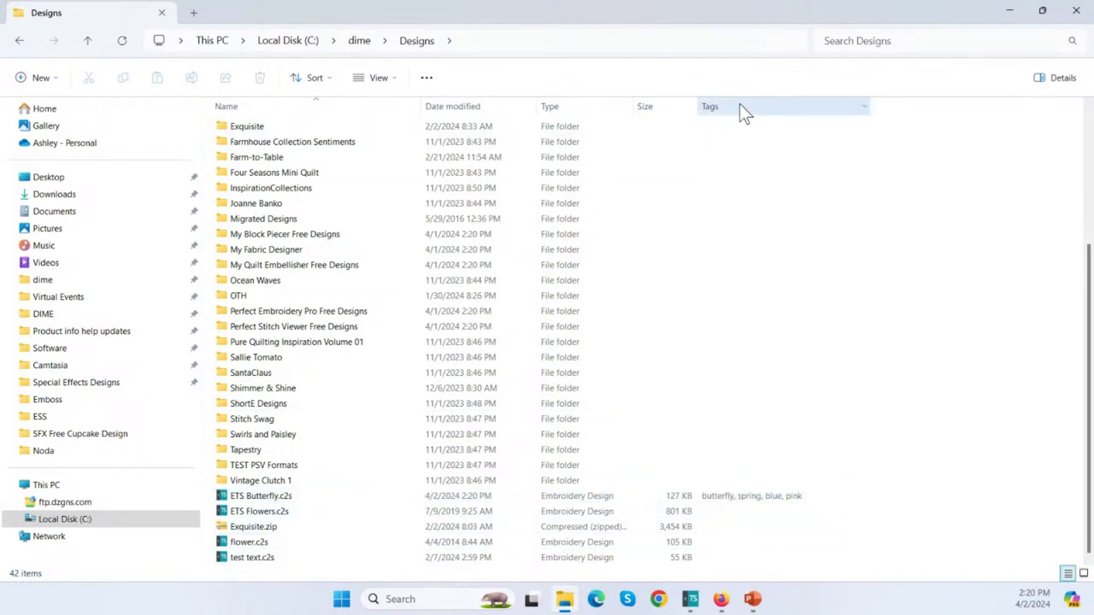
Check which columns are available for the file list, and select the tagged ETS Butterfly.c2s file
right_click(900, 105)
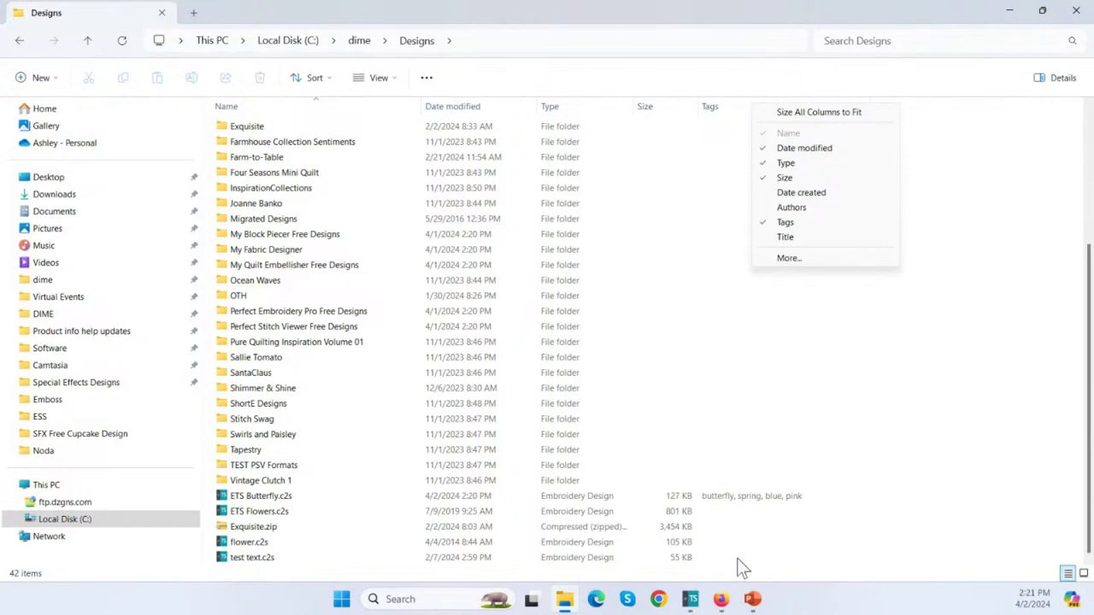
left_click(709, 388)
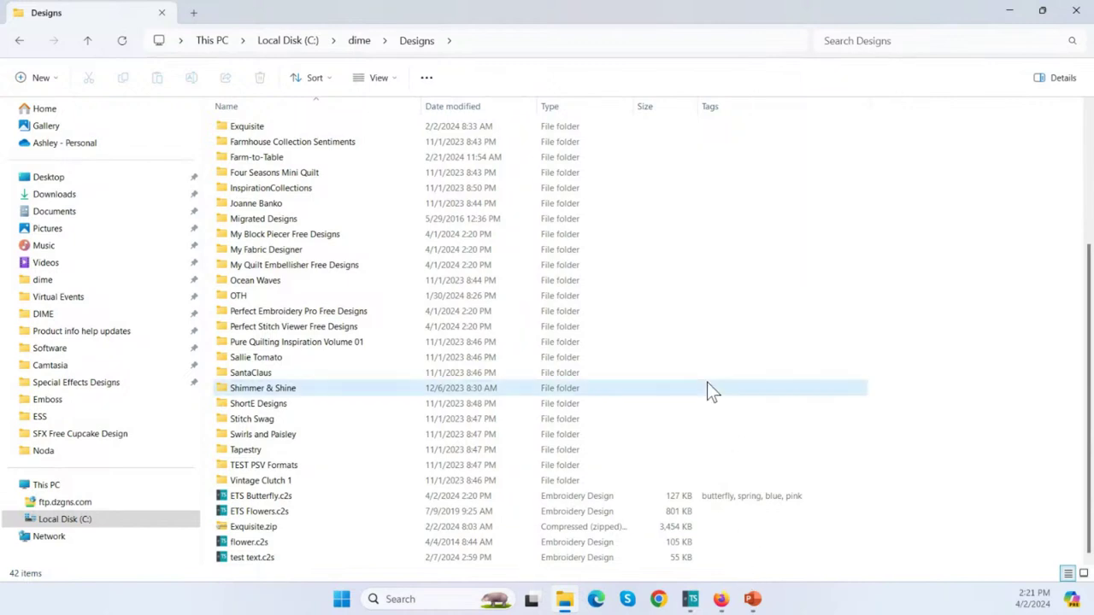
left_click(755, 498)
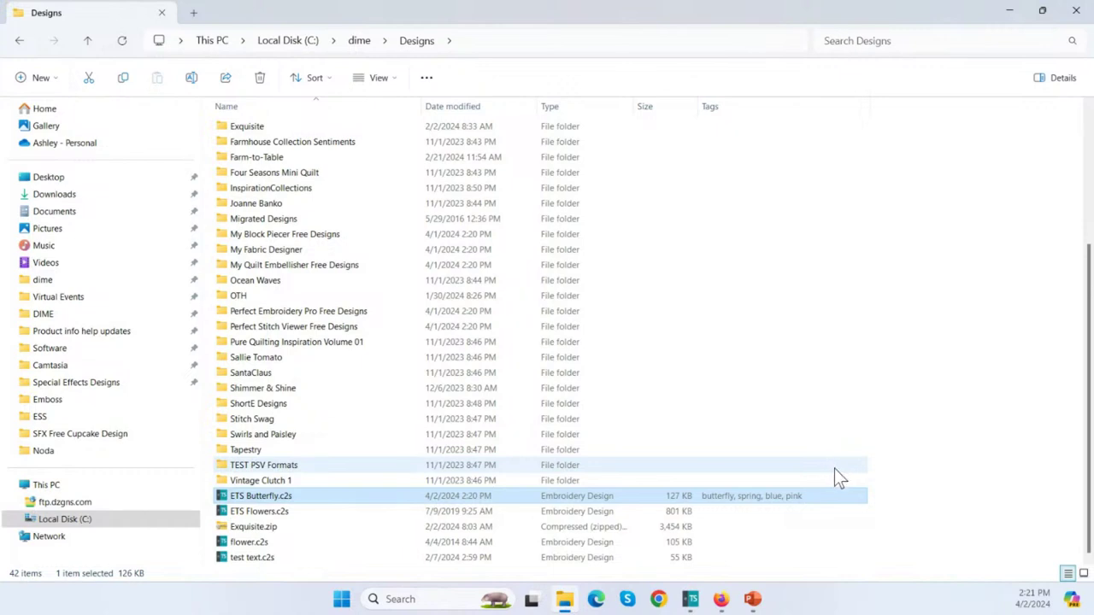
Search the Designs folder for files with "tag: butterfly"
left_click(851, 41)
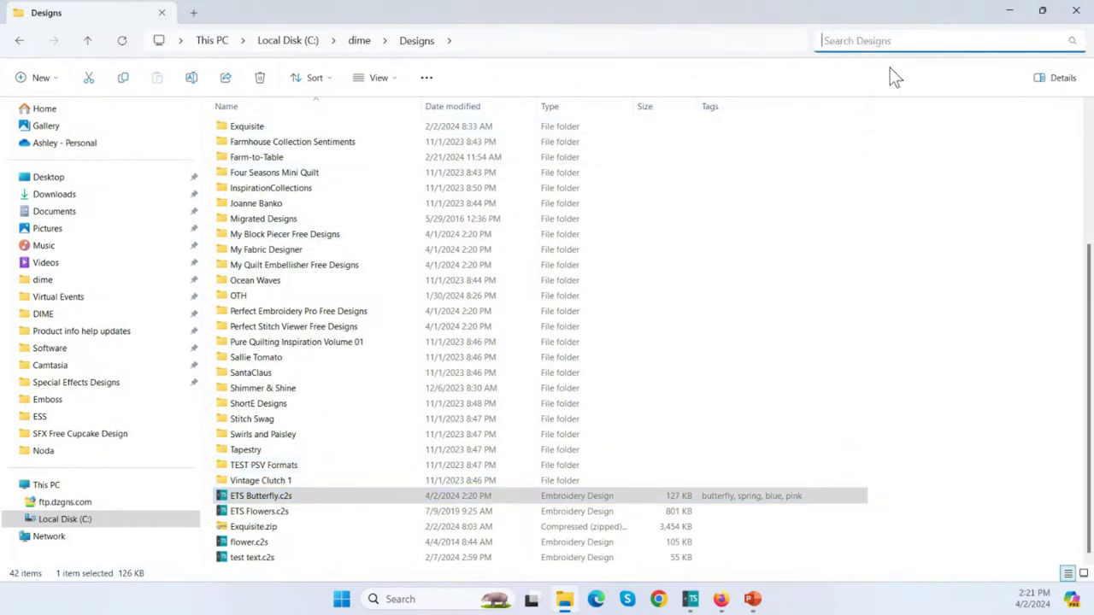
type("tag")
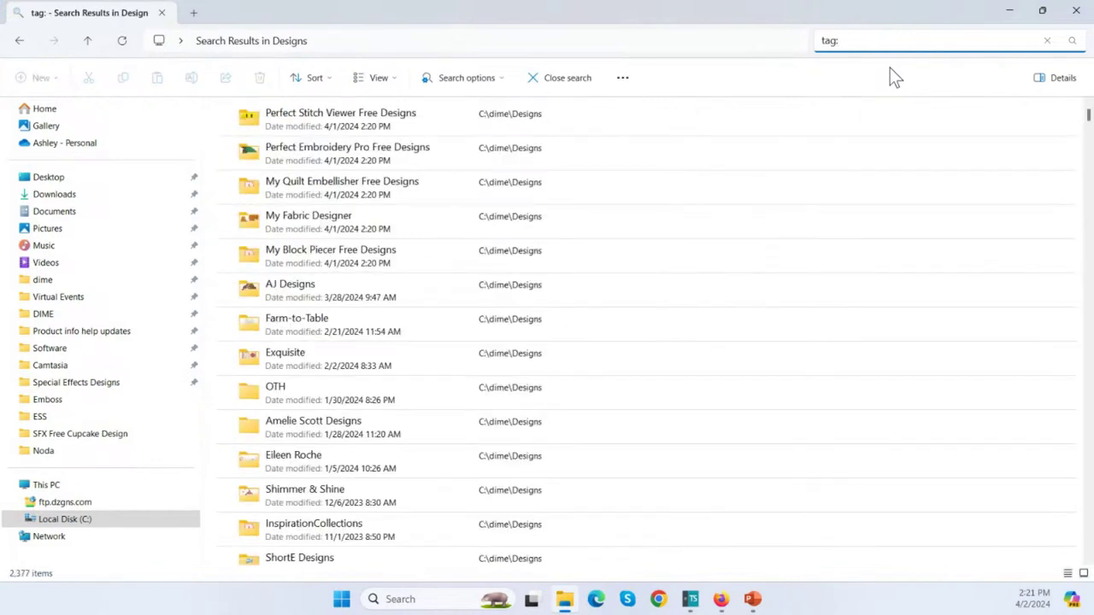
type(": ")
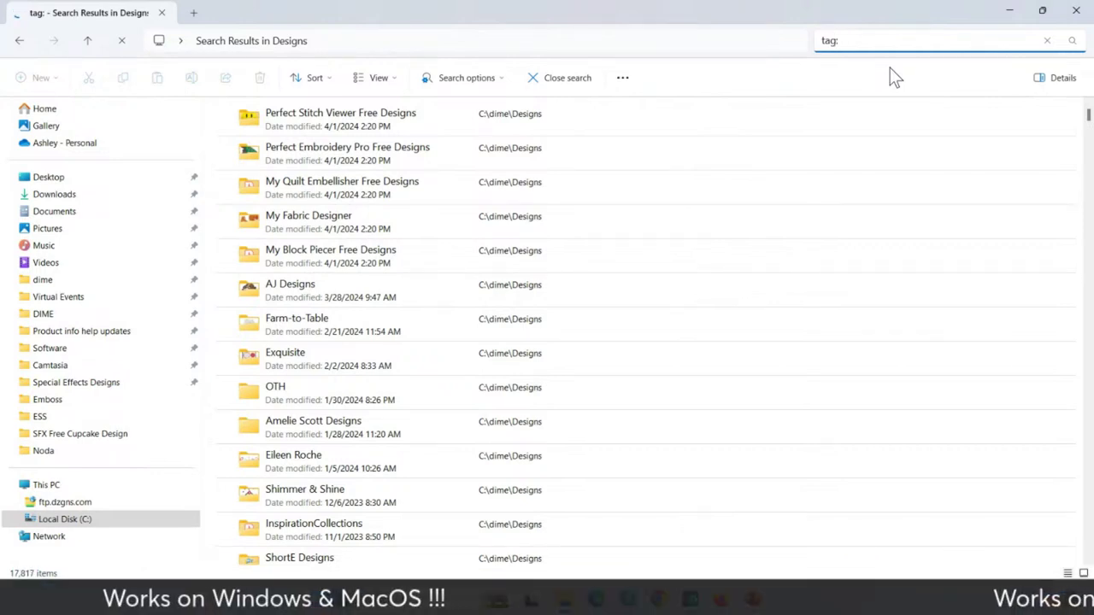
type("butterfly")
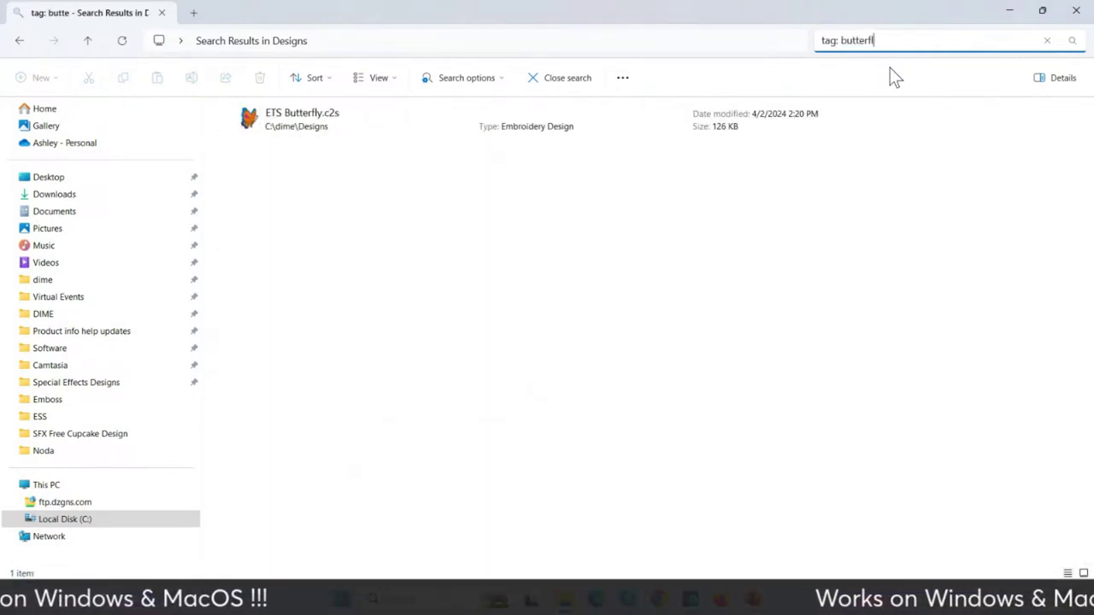
Return to Embroidery Tool Shed and show the contents of its top-level Designs folder in File Explorer
left_click(328, 124)
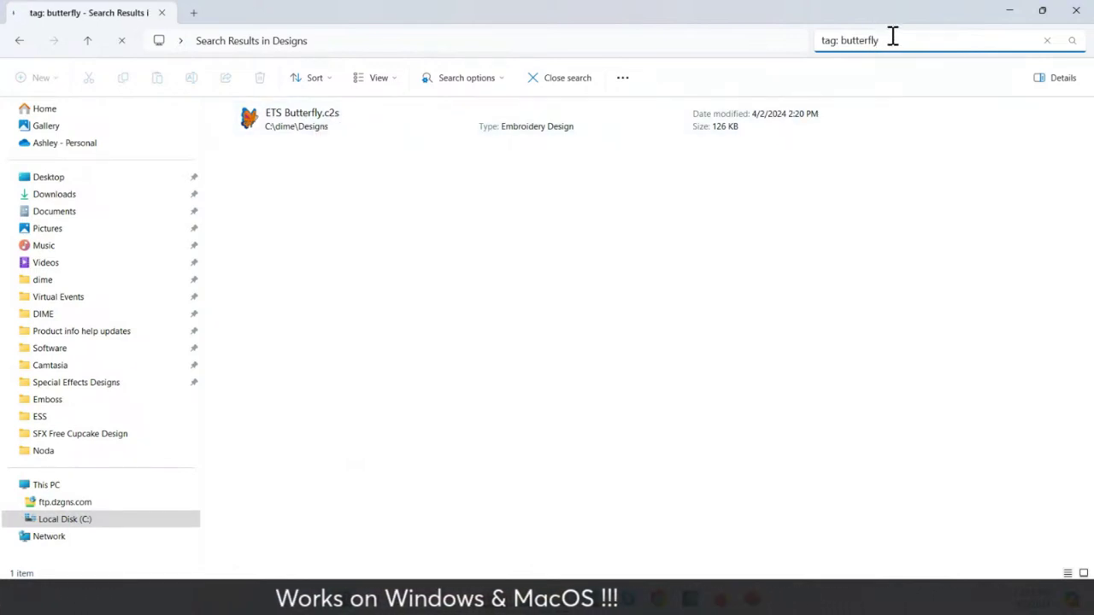
left_click(498, 111)
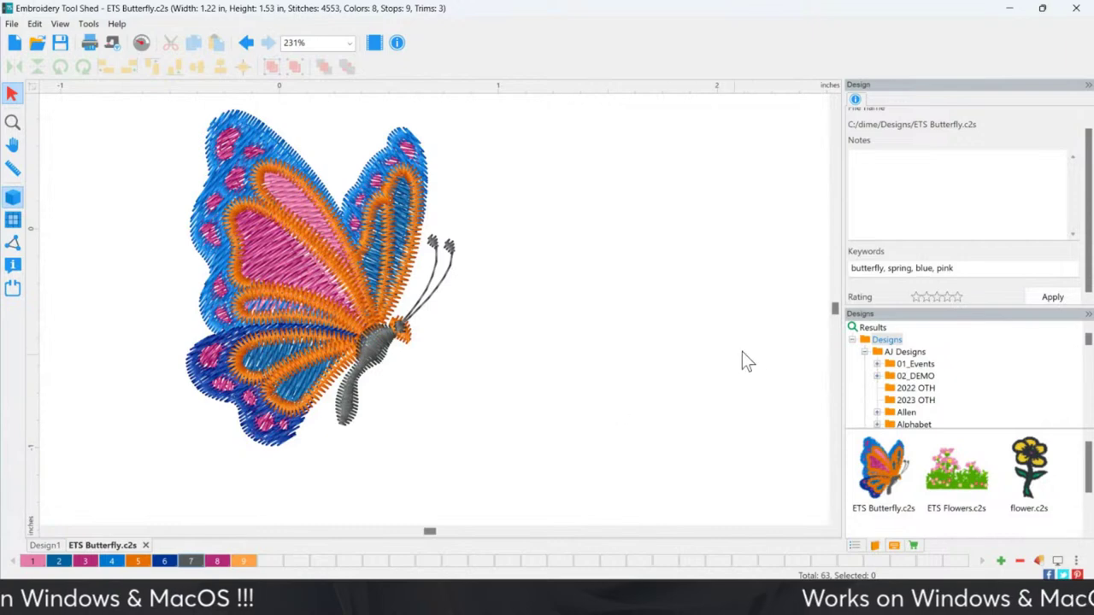
right_click(886, 342)
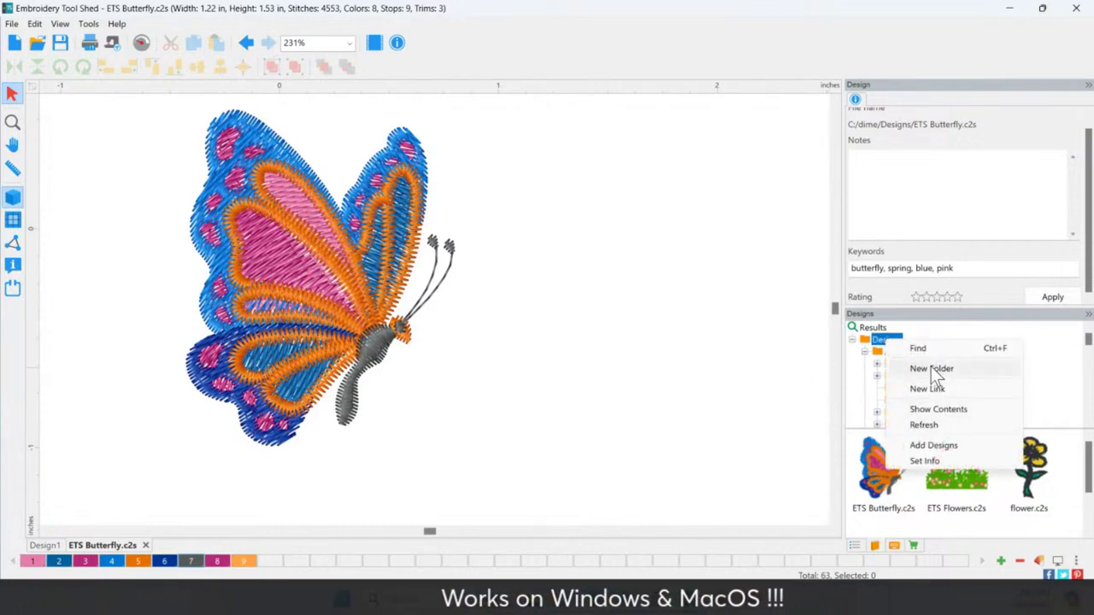
left_click(889, 342)
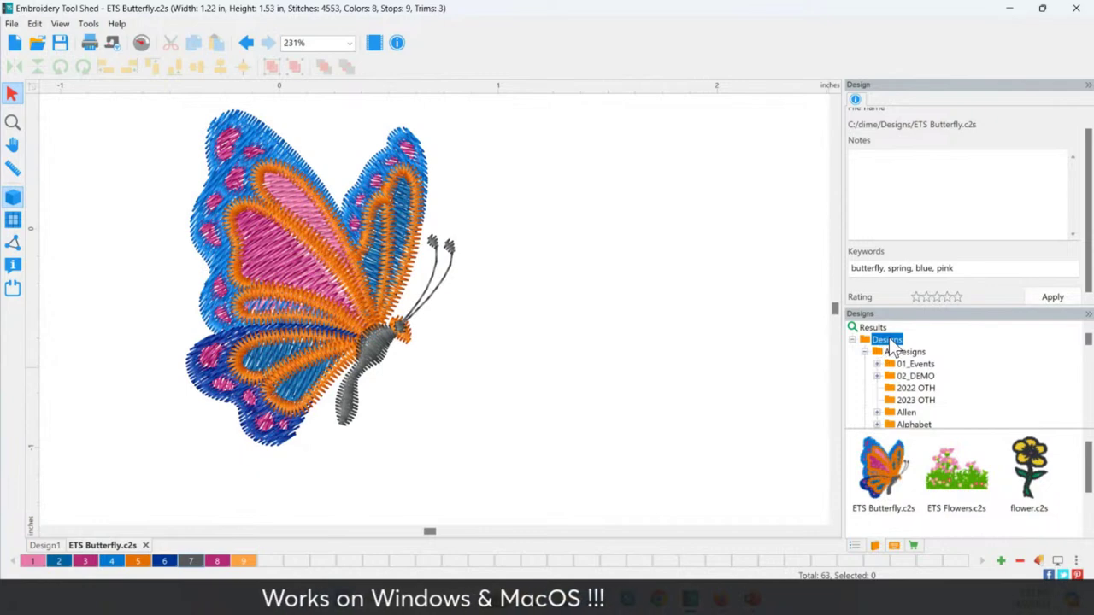
right_click(889, 342)
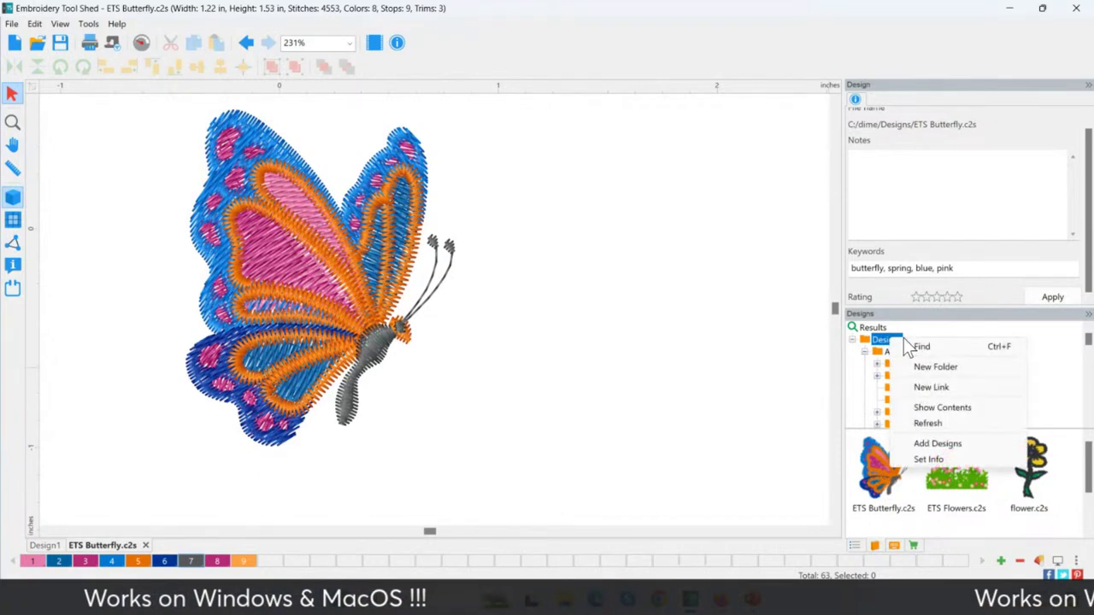
left_click(964, 407)
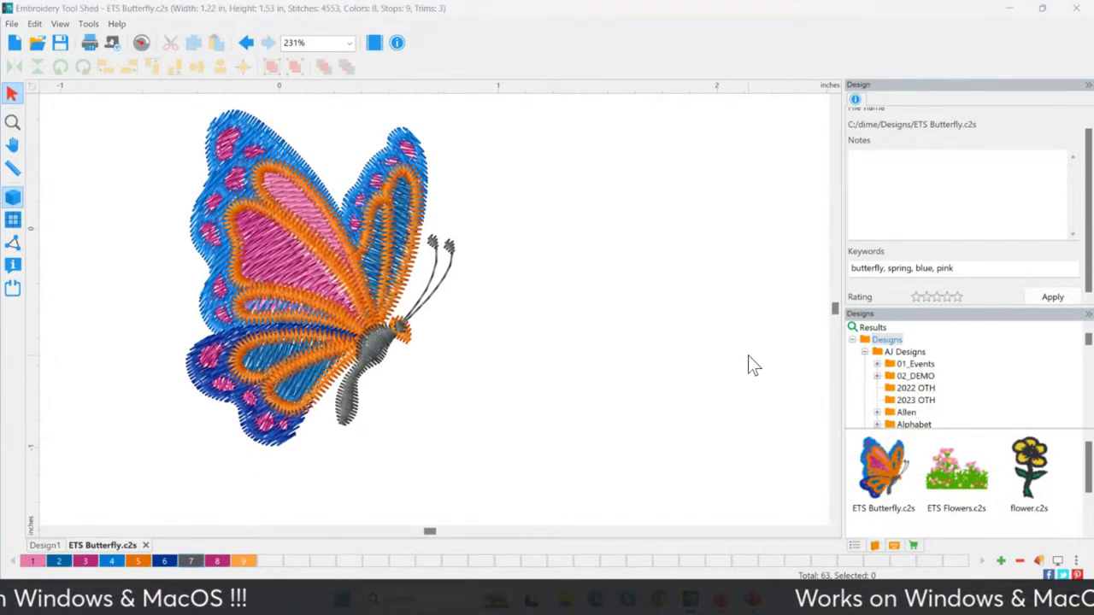
Search the Designs folder for files with "tag: blue"
scroll(650, 454, "down", 5)
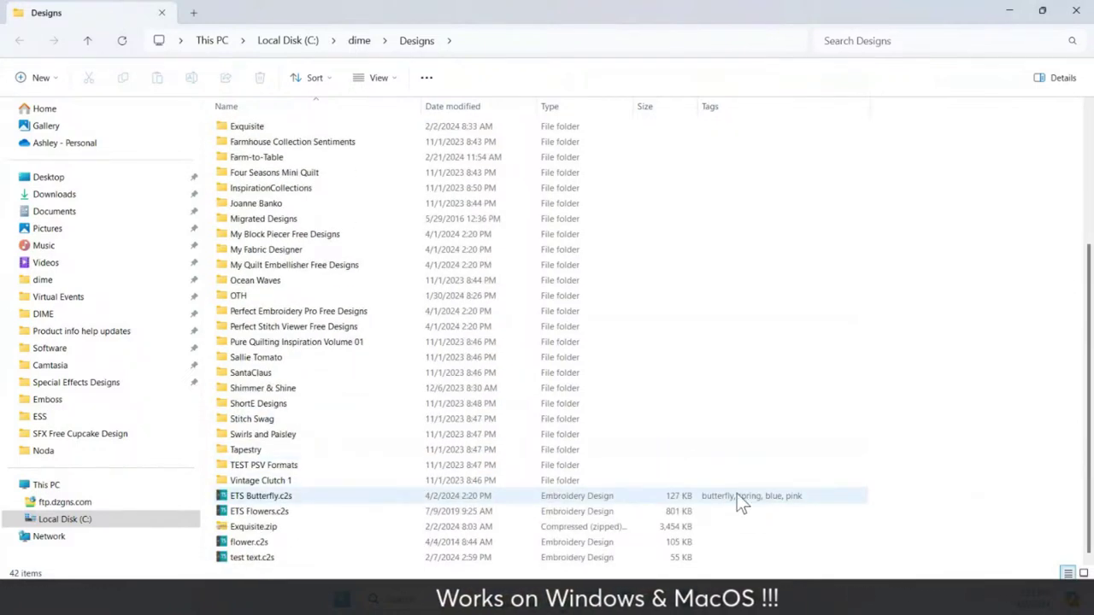
left_click(891, 40)
type("tag")
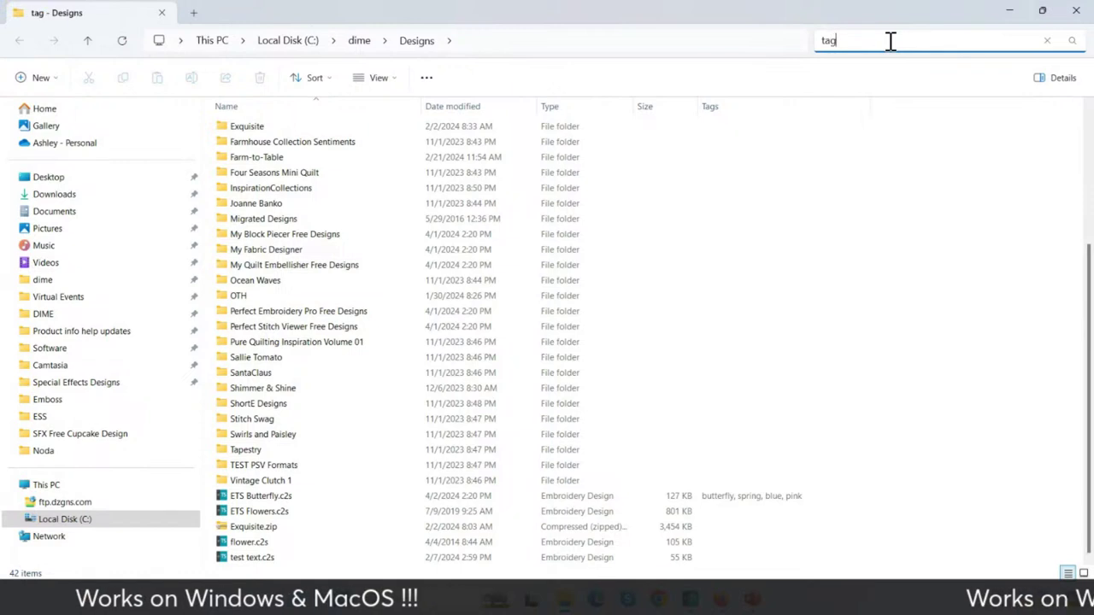
type(": ")
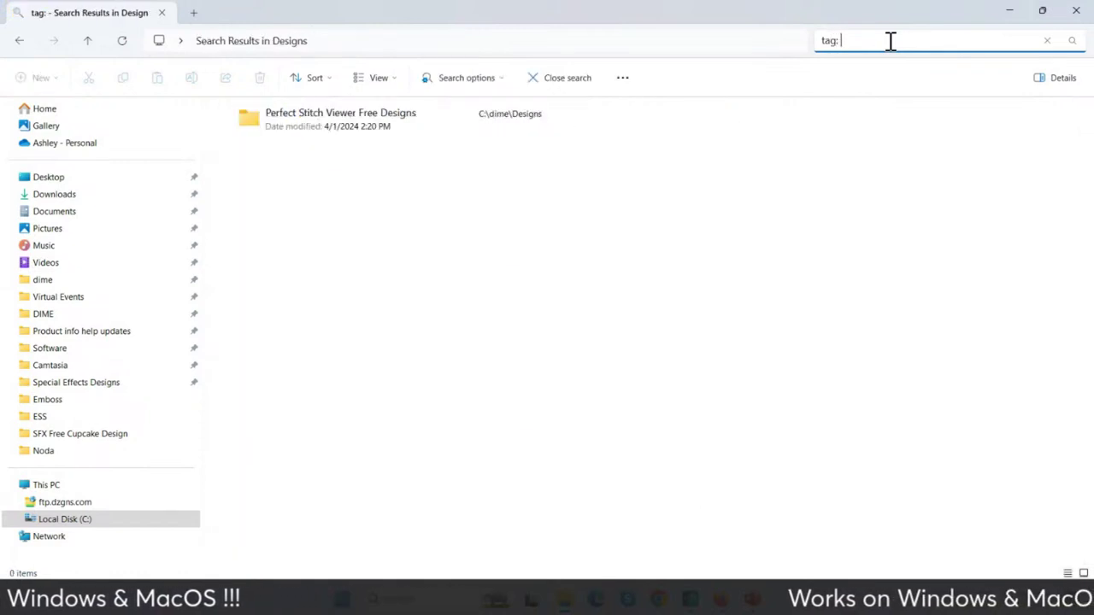
type("blue")
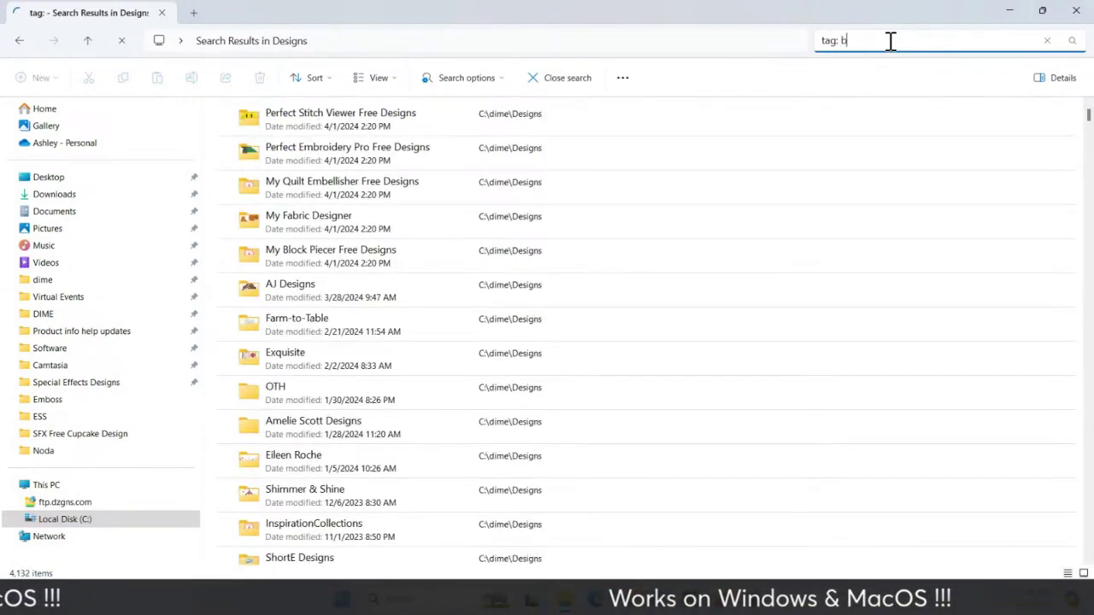
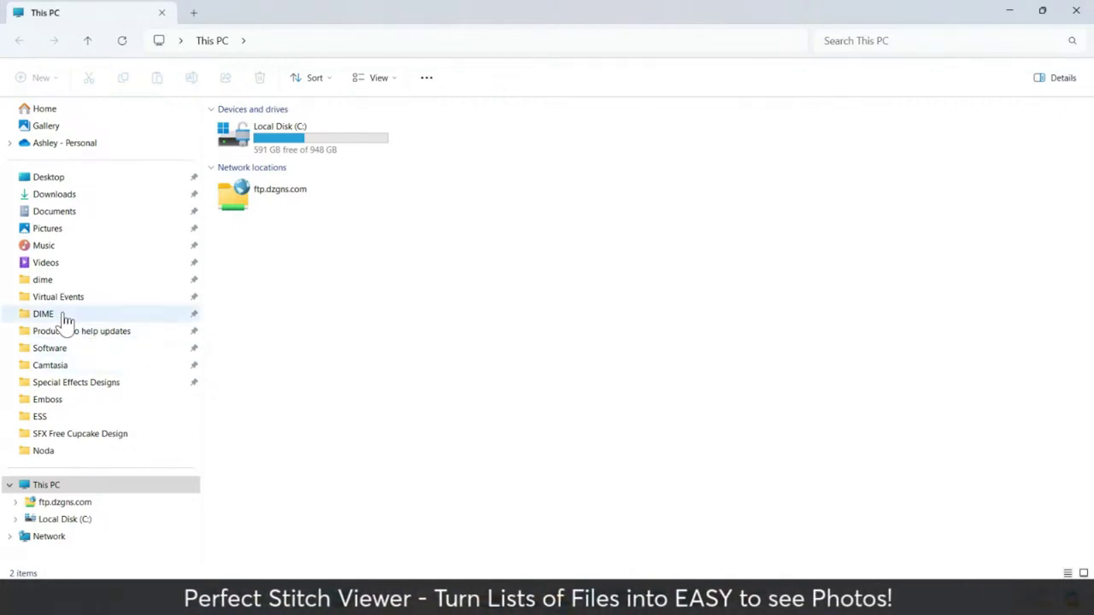
Open the Designs folder inside the local dime folder, show it as extra large icons and view the design thumbnails
left_click(60, 316)
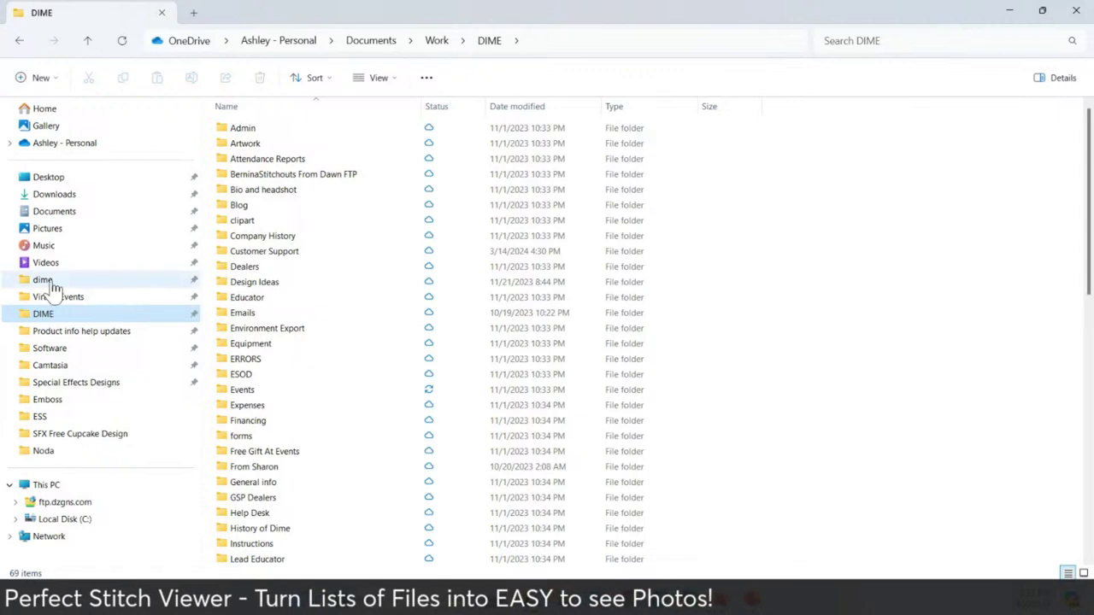
left_click(60, 282)
double_click(261, 145)
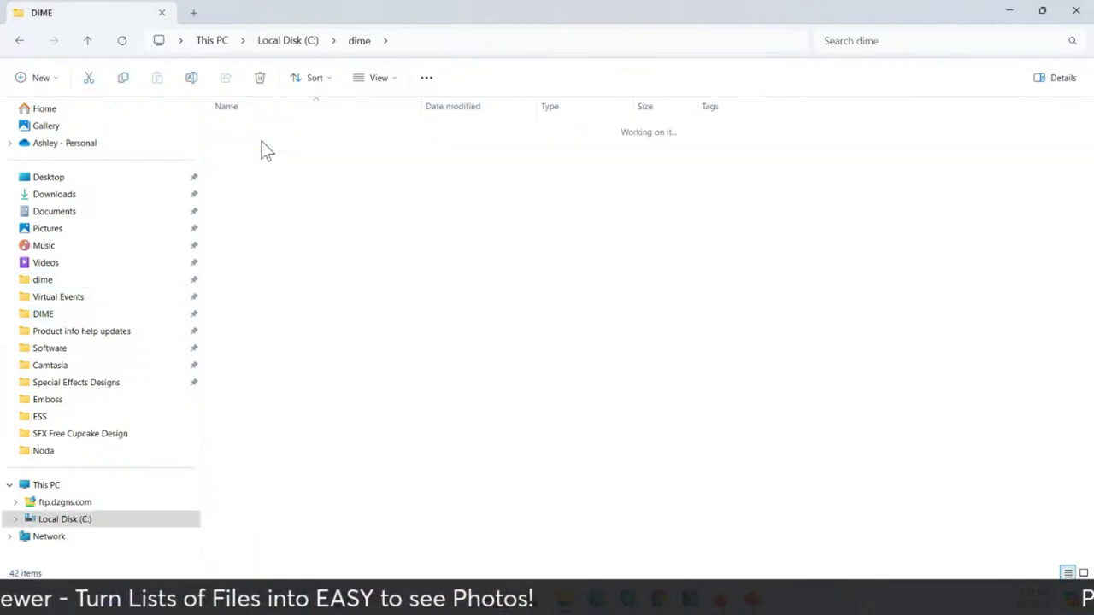
left_click(389, 77)
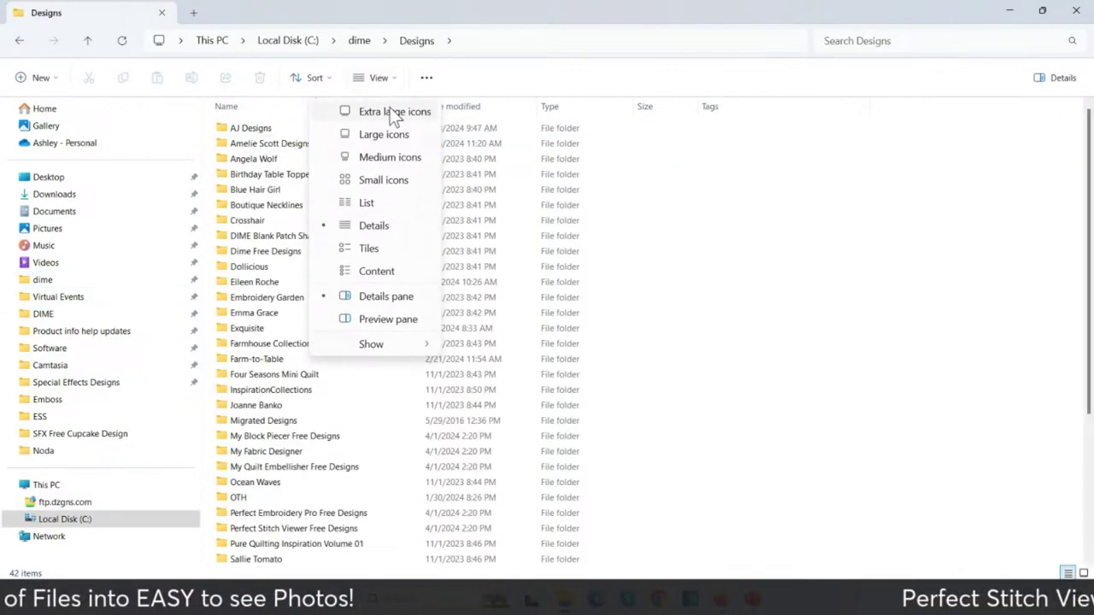
left_click(393, 111)
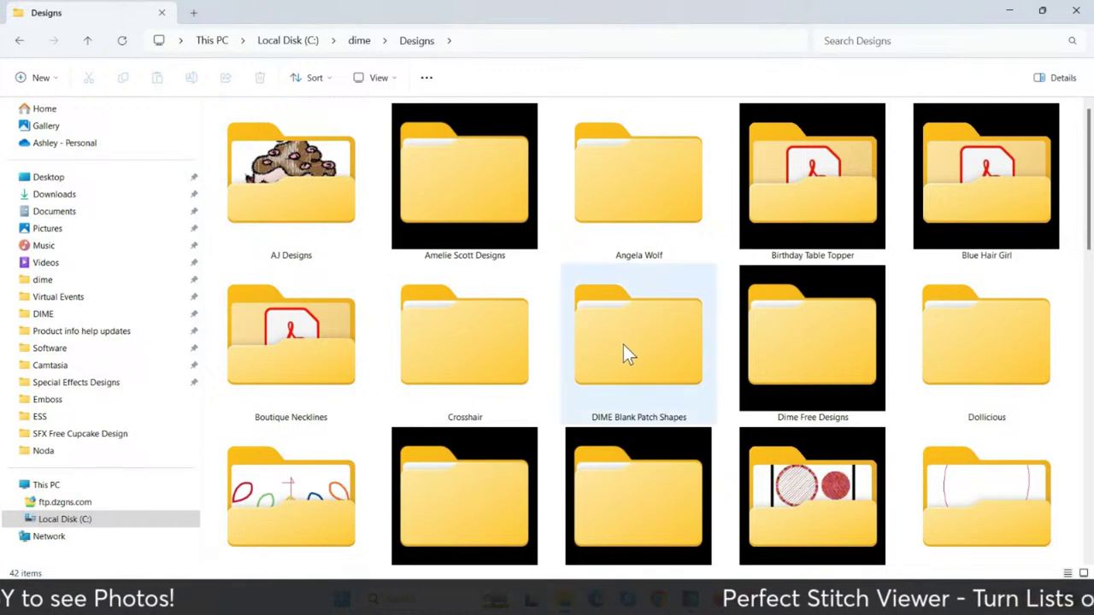
scroll(626, 350, "down", 10)
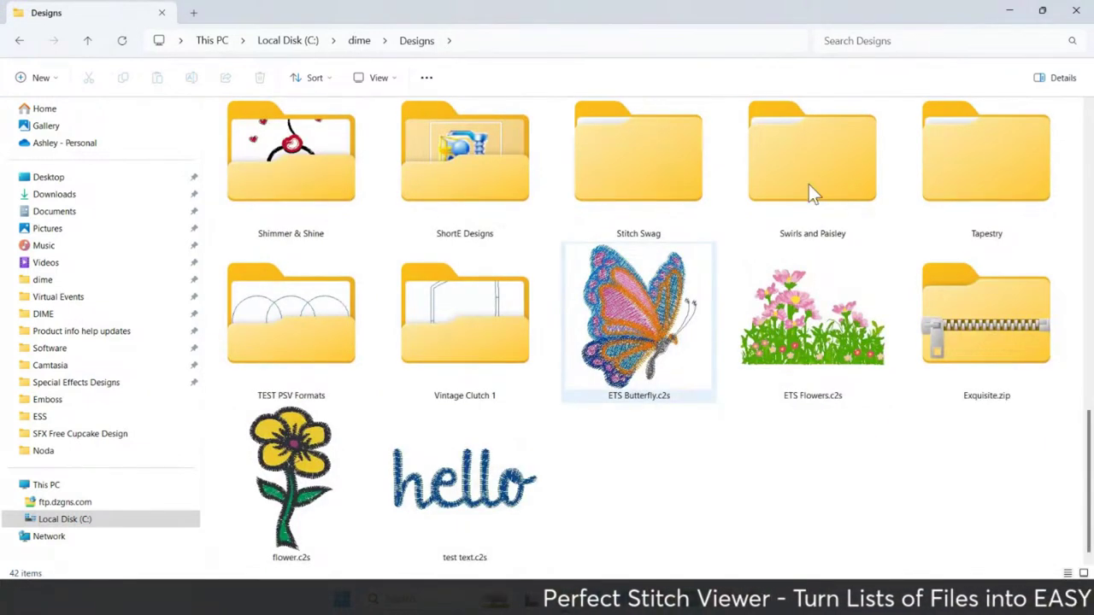
In Embroidery Tool Shed, browse the design library to the Borders folder in Lace Collection I, and return to the top-level Designs folder
left_click(1008, 11)
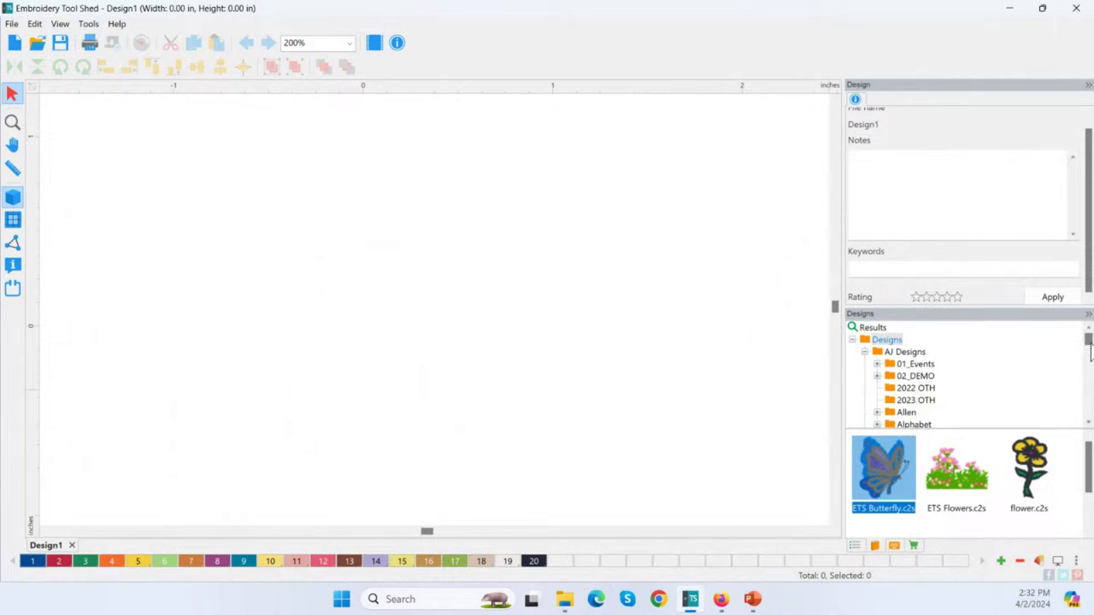
left_click_drag(1089, 342, 1089, 390)
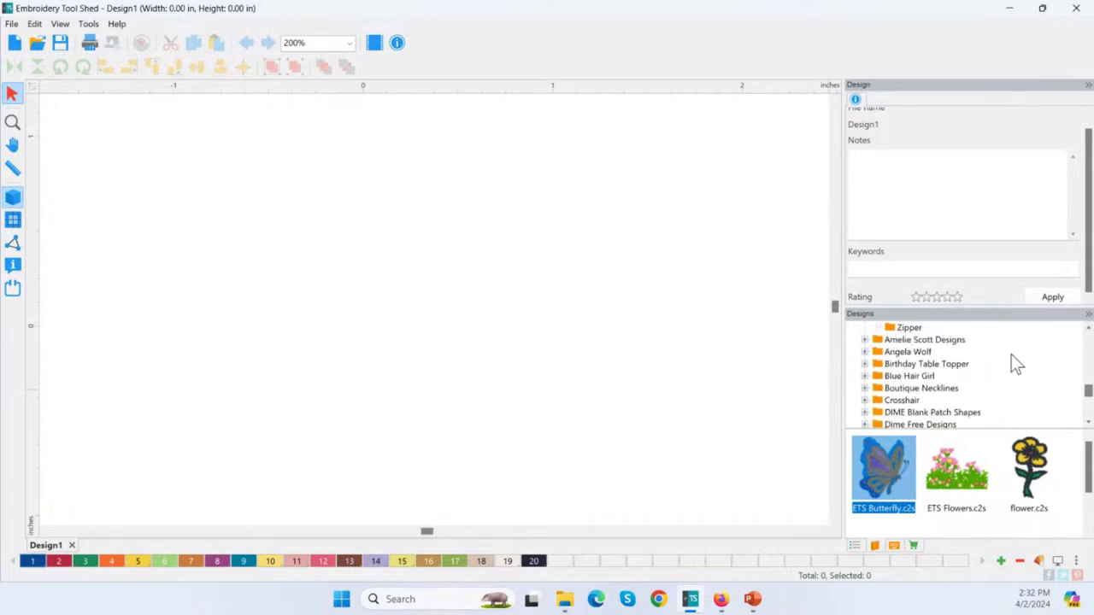
double_click(910, 352)
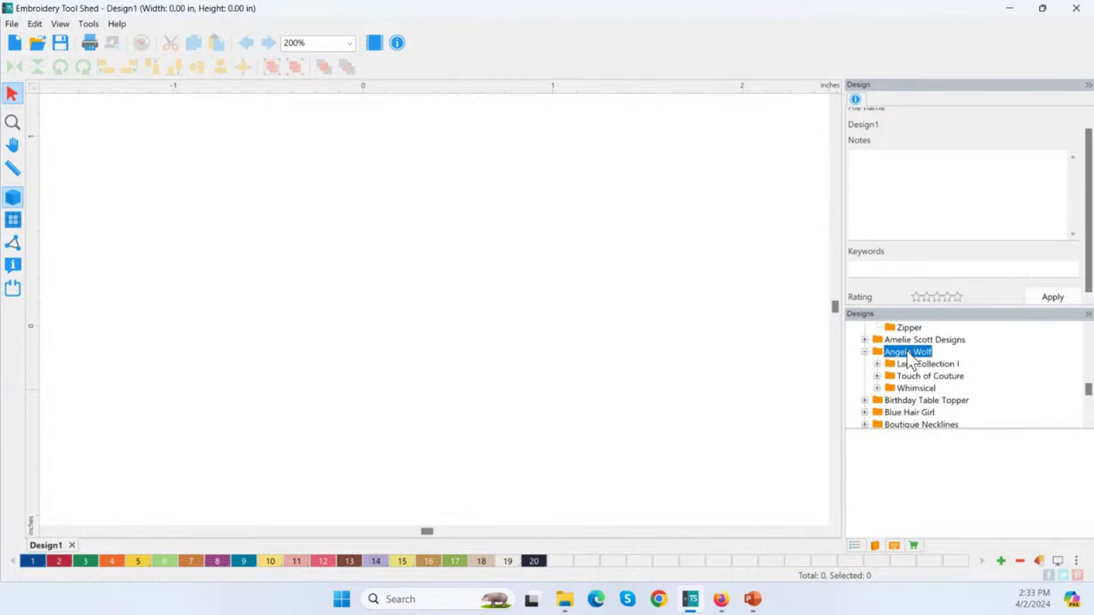
double_click(921, 364)
left_click(932, 340)
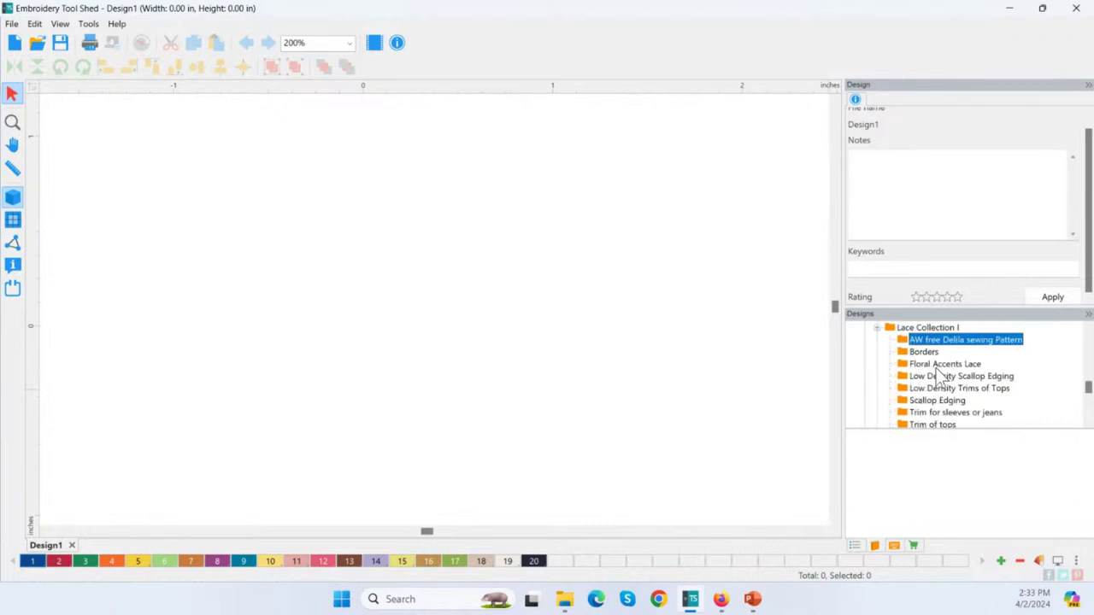
left_click(924, 353)
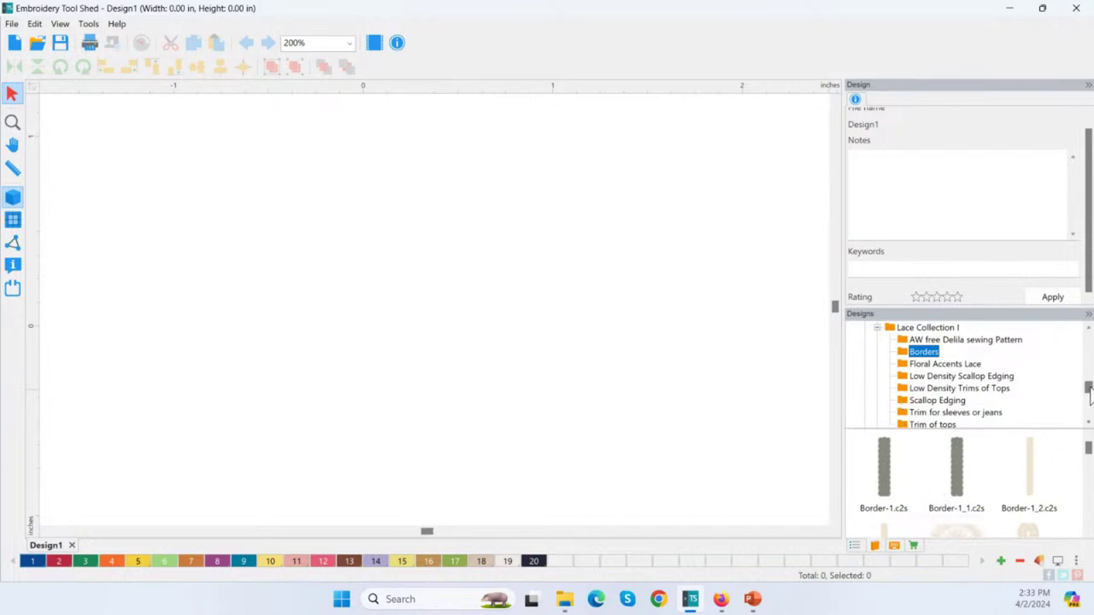
left_click_drag(1088, 387, 1065, 335)
left_click(886, 341)
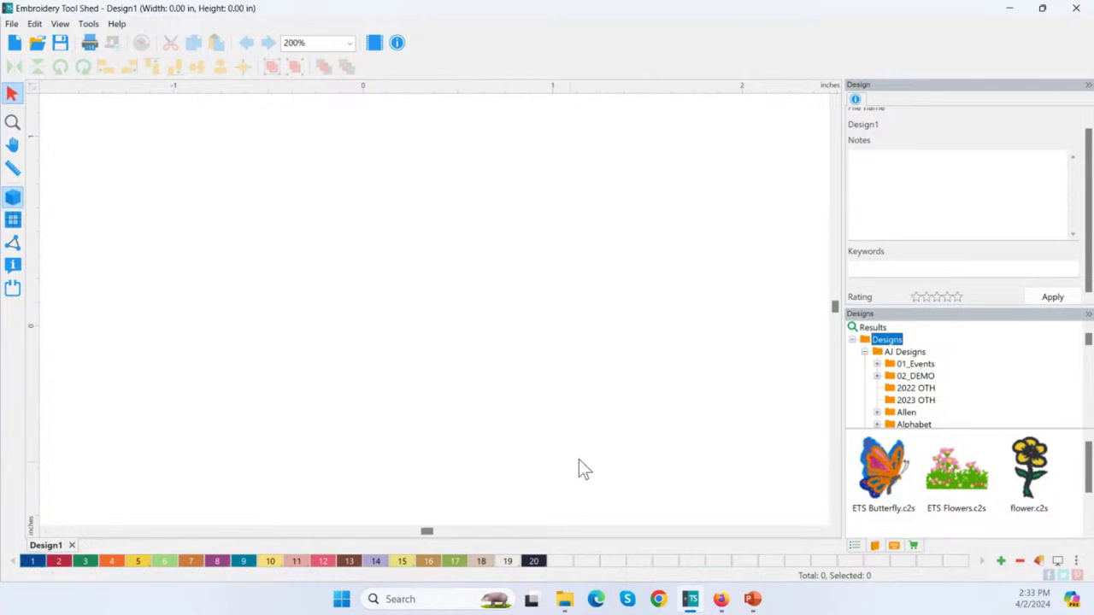
Open ETS Butterfly.c2s from the design library, and insert a copy of the butterfly into a new blank design
double_click(880, 468)
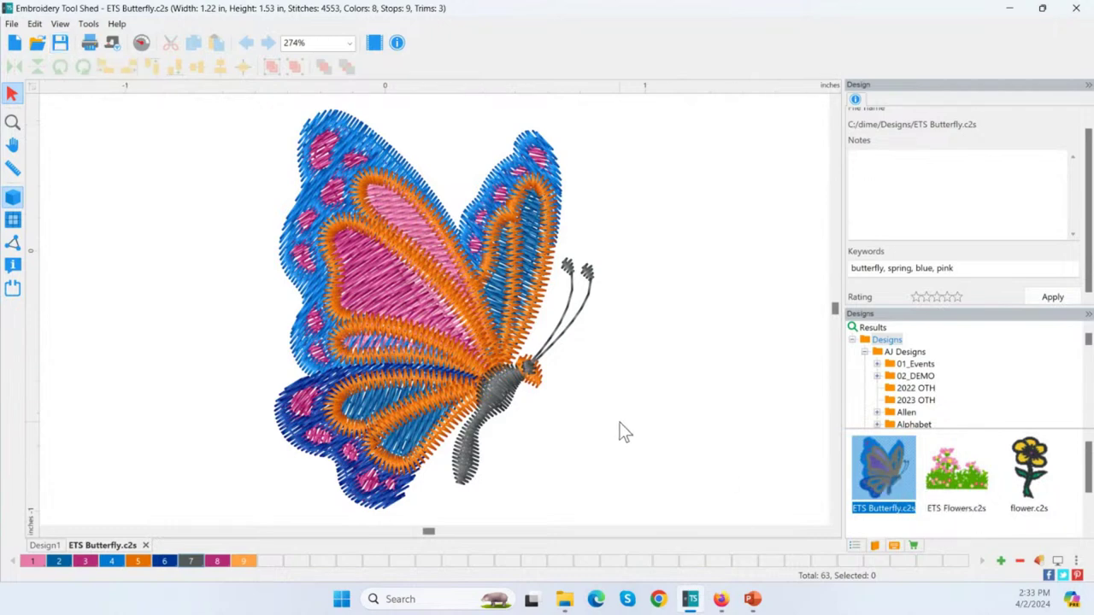
left_click(523, 413)
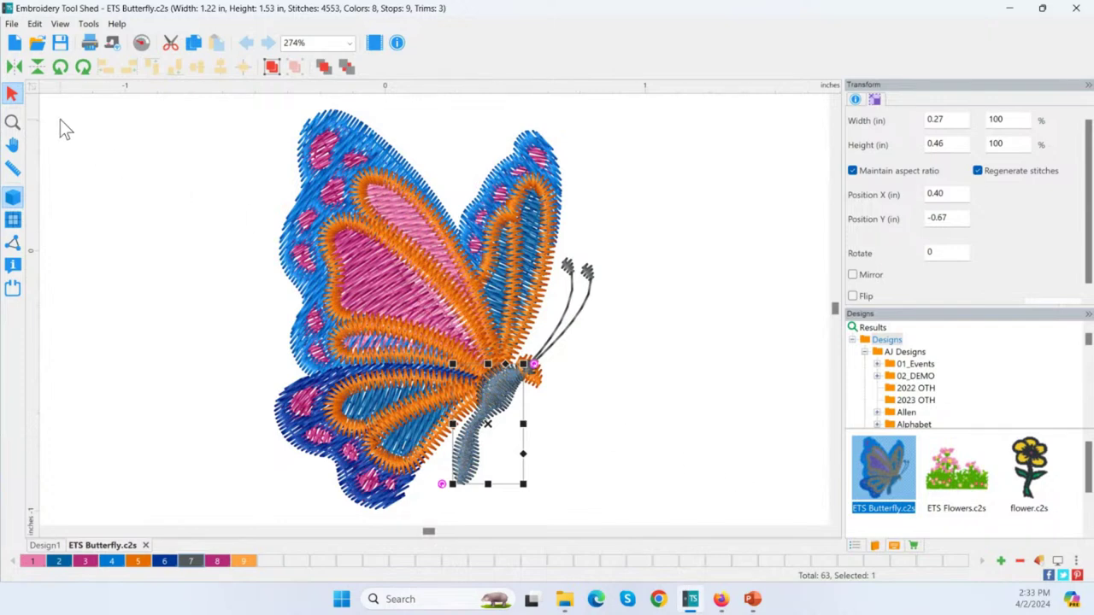
left_click(15, 47)
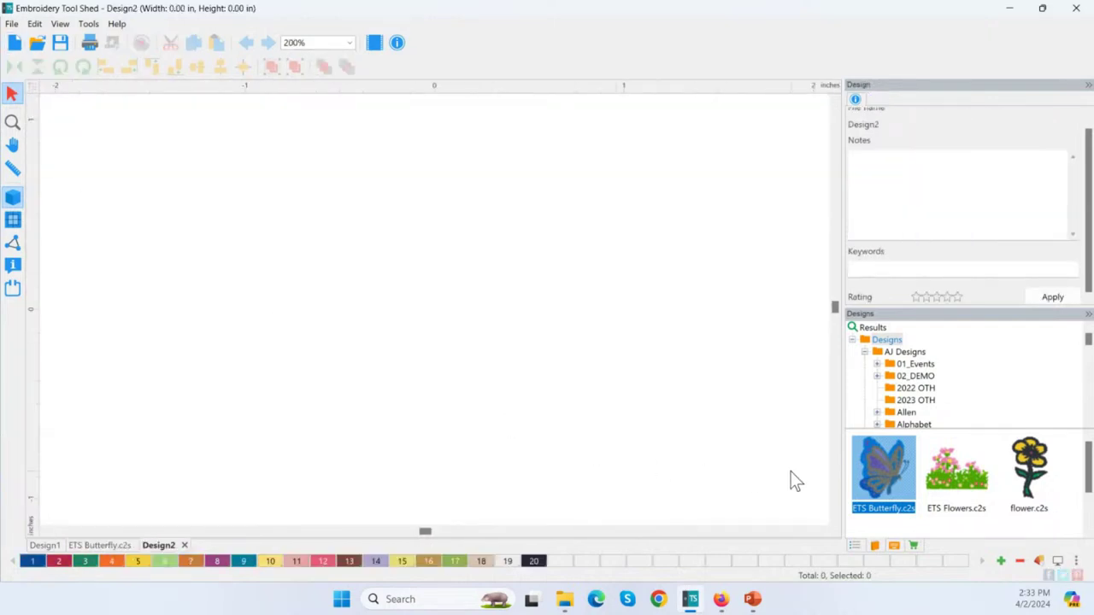
left_click_drag(907, 475, 412, 295)
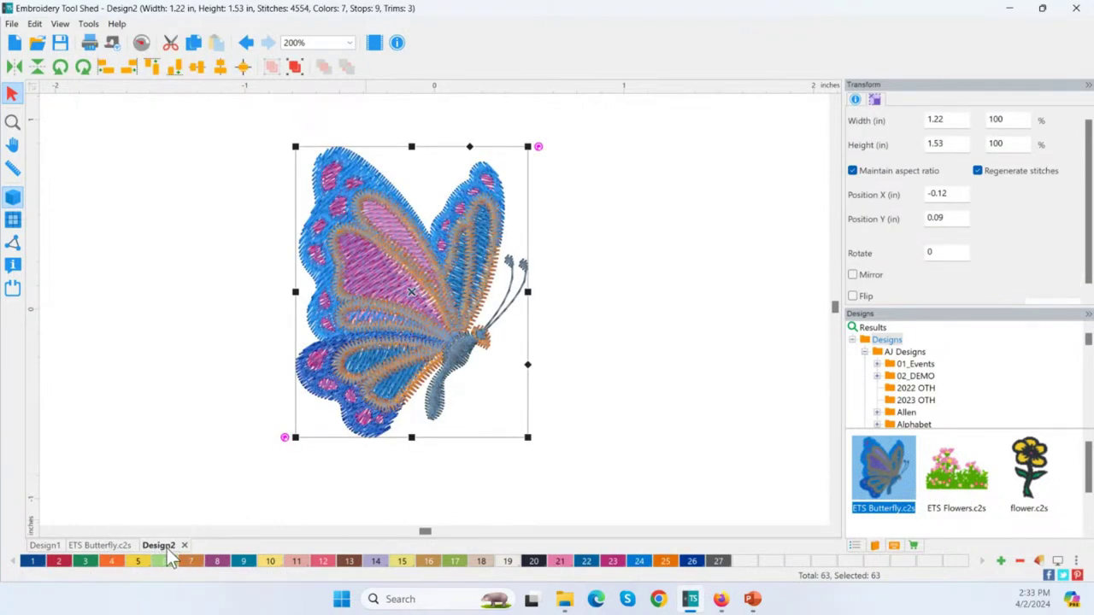
left_click(550, 356)
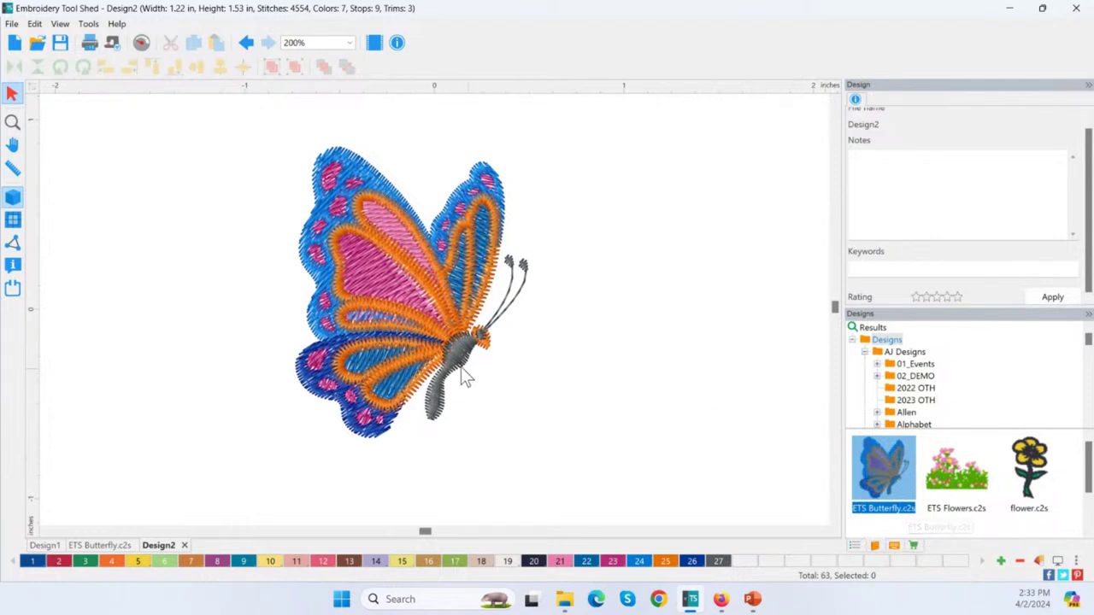
left_click(415, 342)
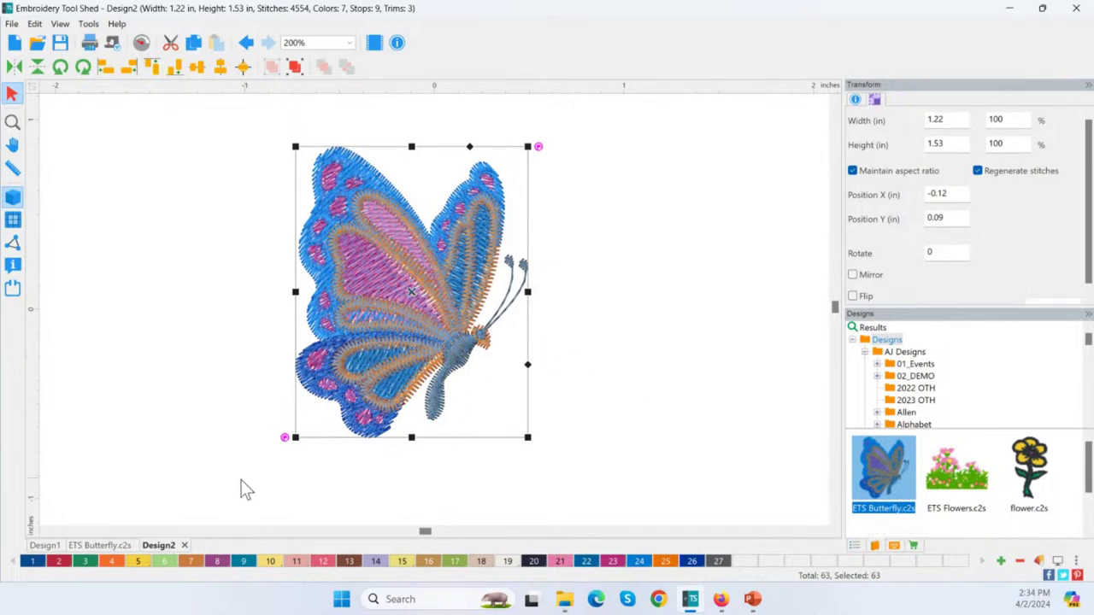
In the ETS Butterfly.c2s design, recolor the butterfly's body with palette color 8 and save the file
left_click(93, 545)
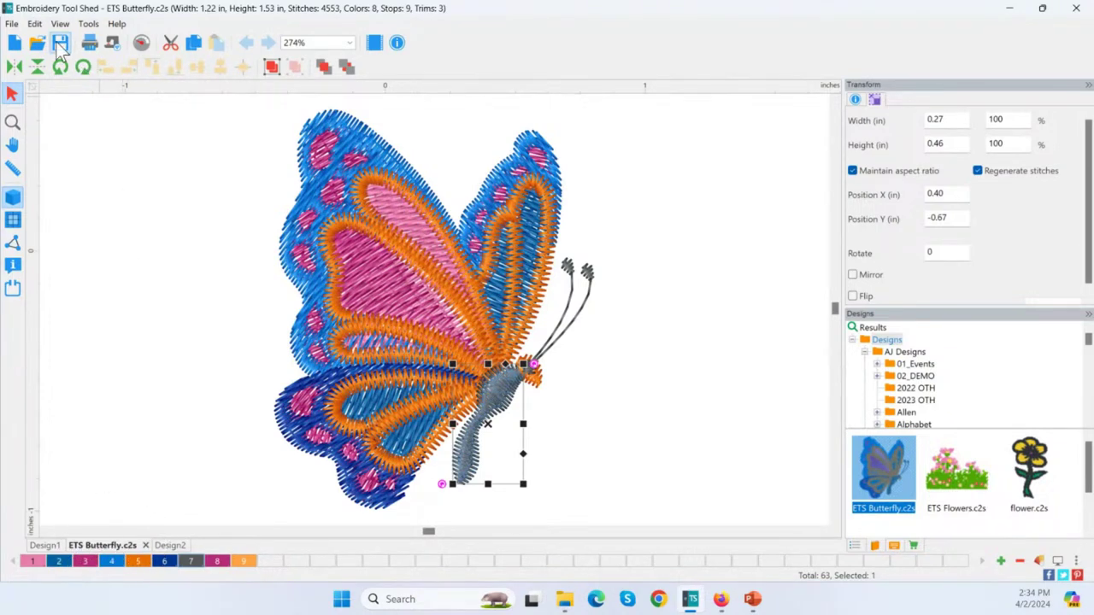
left_click(515, 405)
left_click(515, 405)
left_click(219, 564)
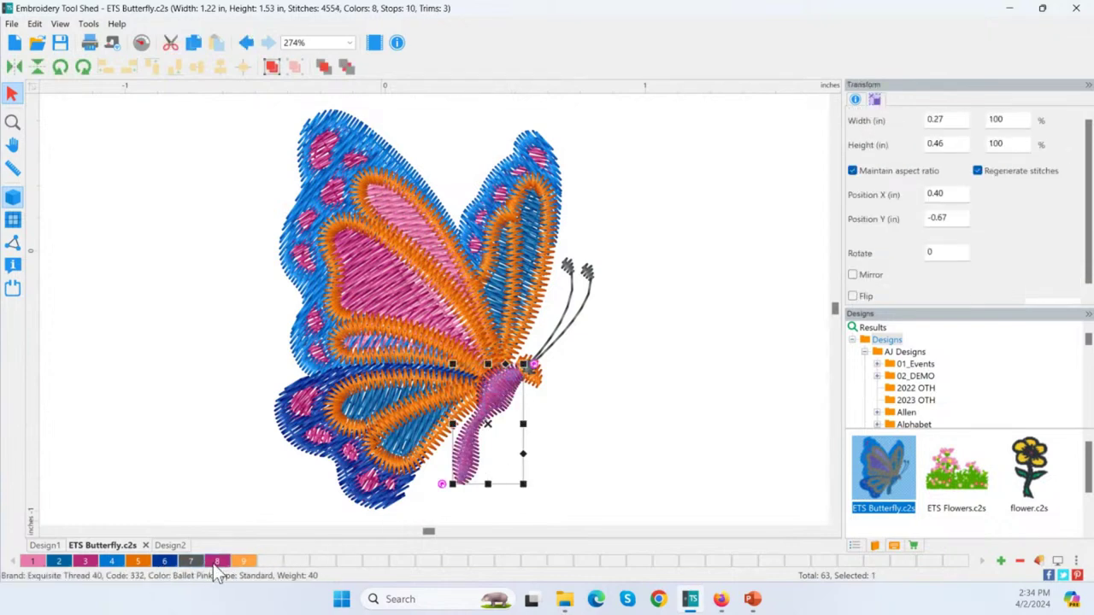
left_click(58, 42)
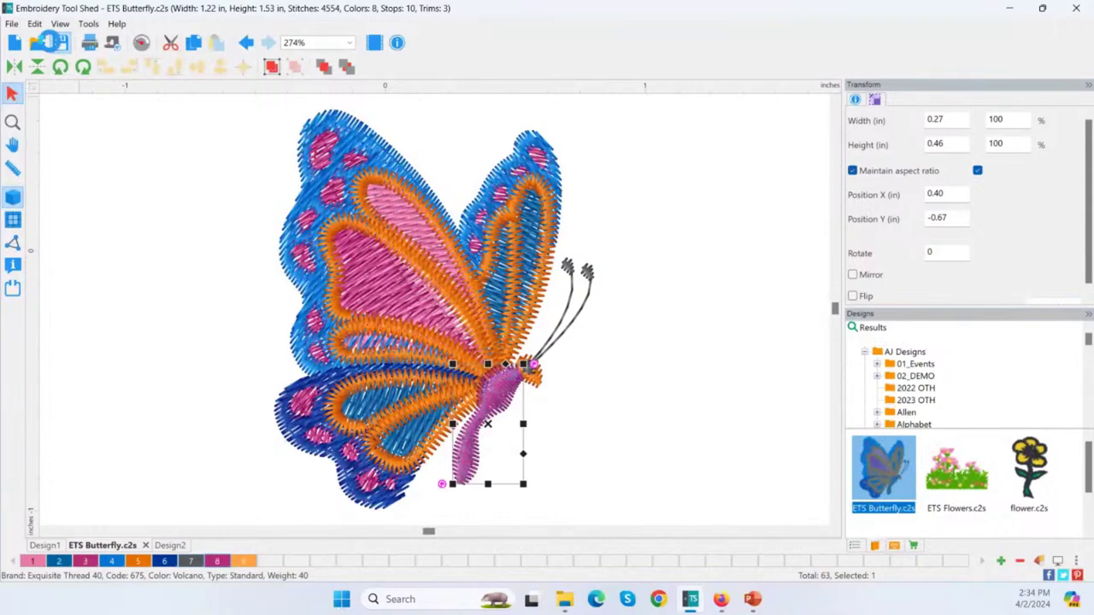
left_click(901, 484)
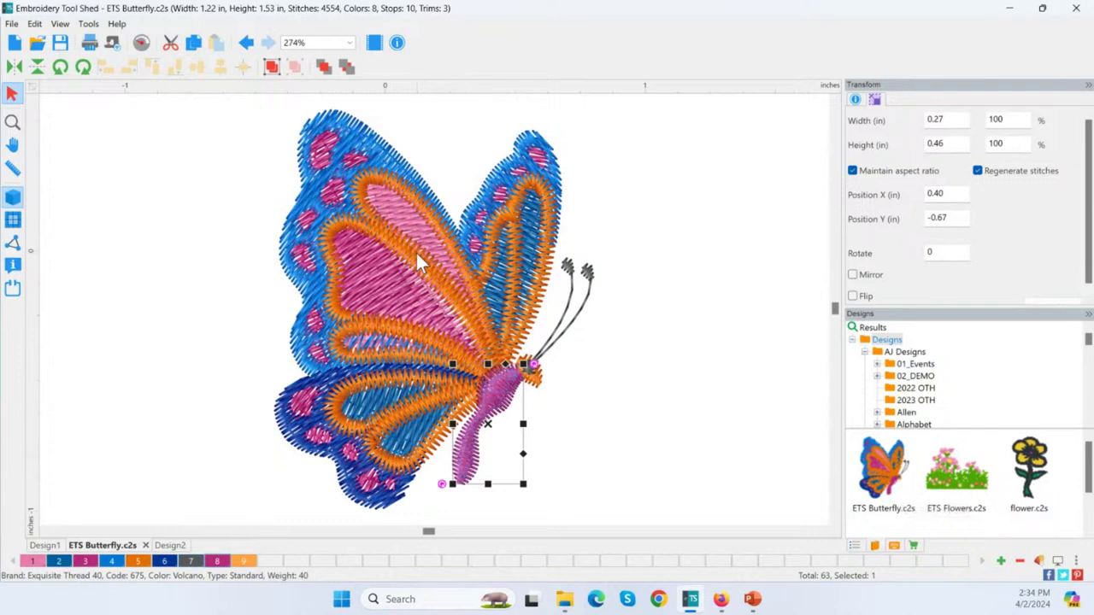
Replace the orange thread color 5 with a light green from the Exquisite Thread 40 palette and save the design
double_click(140, 563)
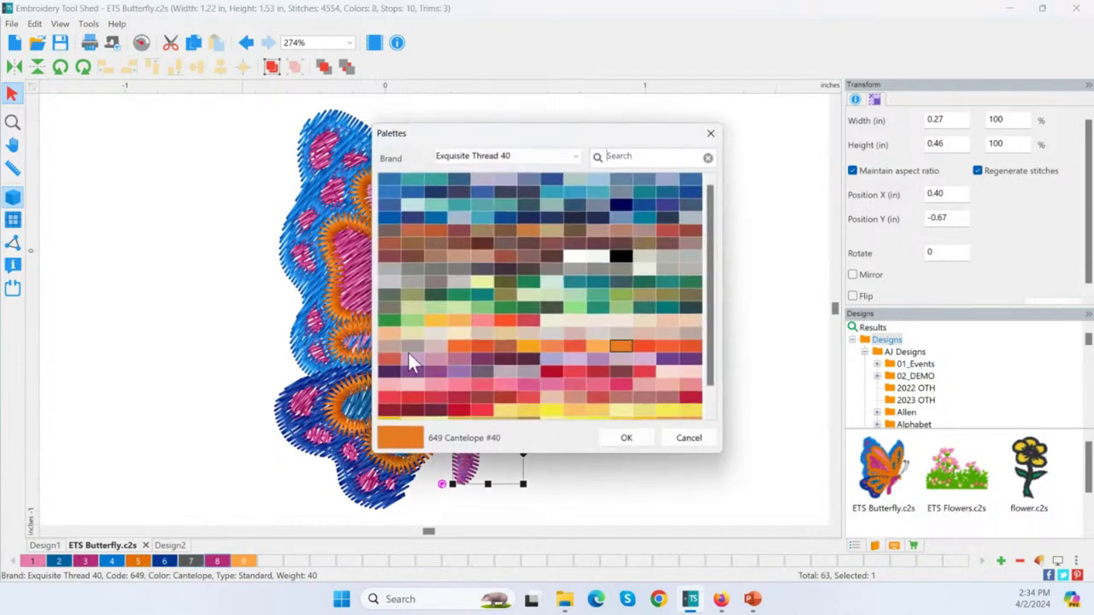
left_click(483, 309)
left_click(634, 443)
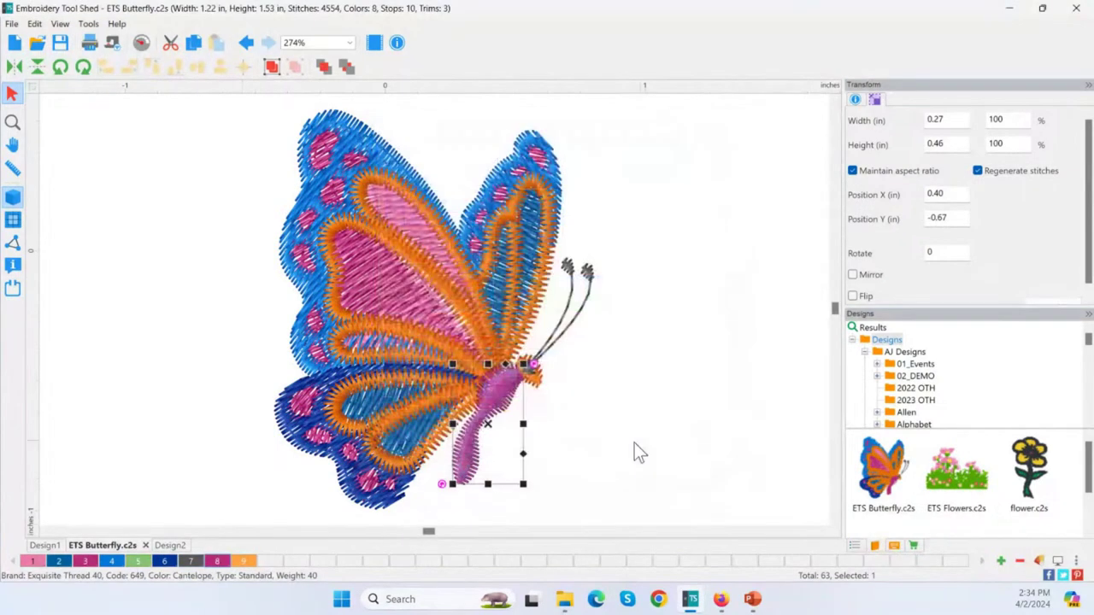
left_click(66, 45)
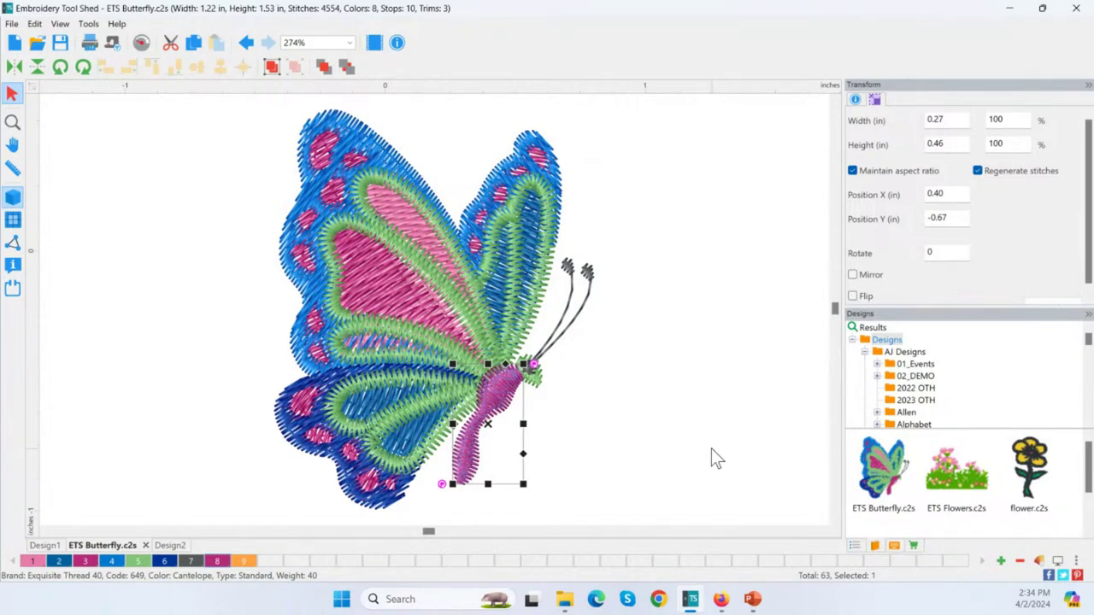
In Design2, select the butterfly and replace thread color 24 with 1183 Erin Green from the Exquisite Thread 40 palette
left_click(171, 547)
left_click(635, 374)
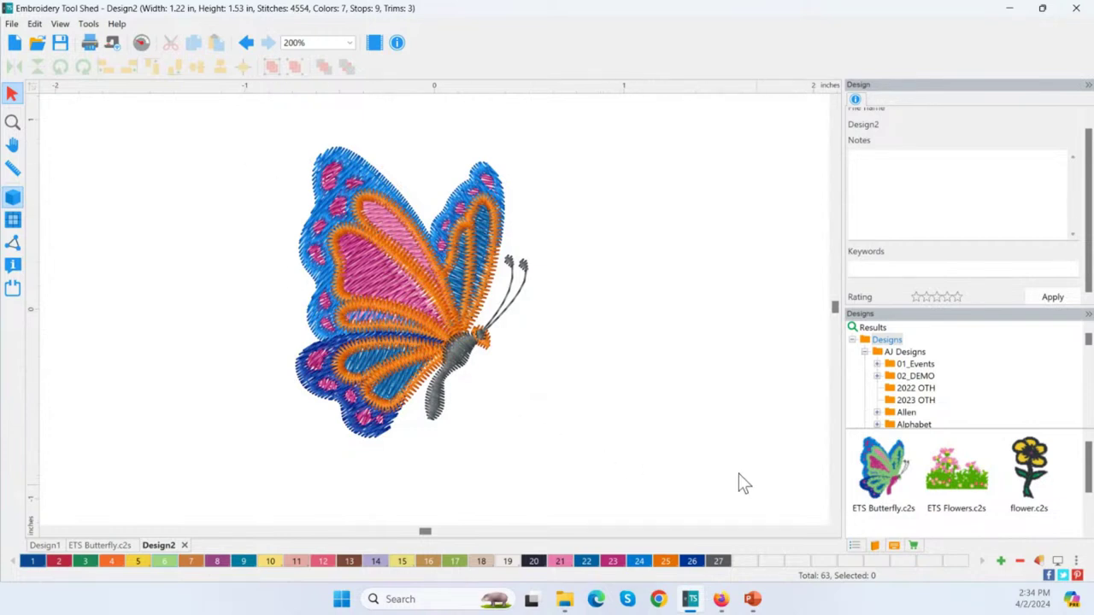
left_click(436, 330)
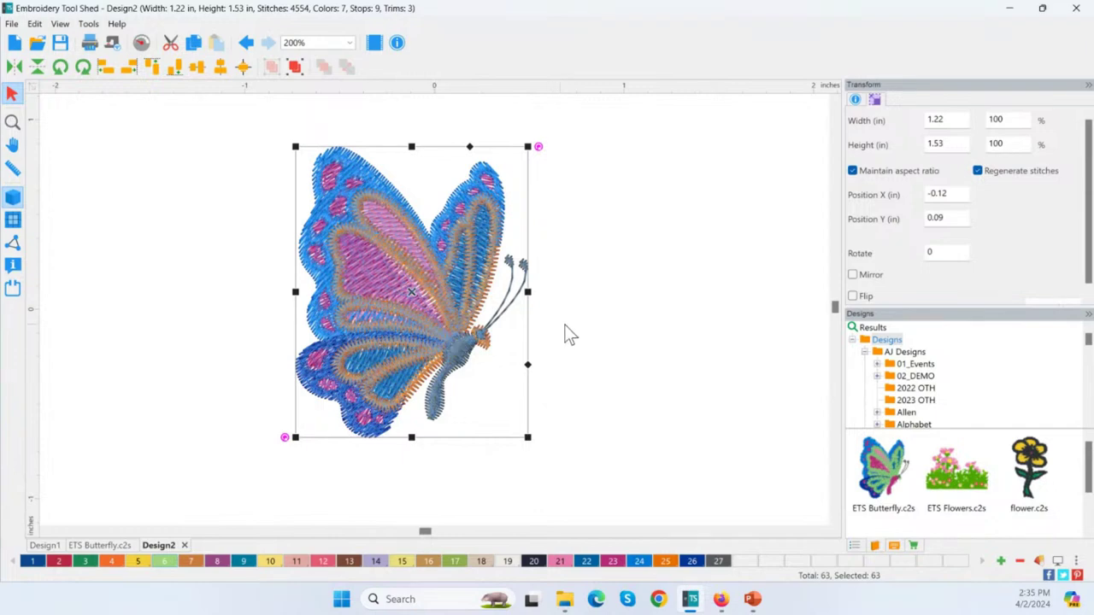
left_click(397, 464)
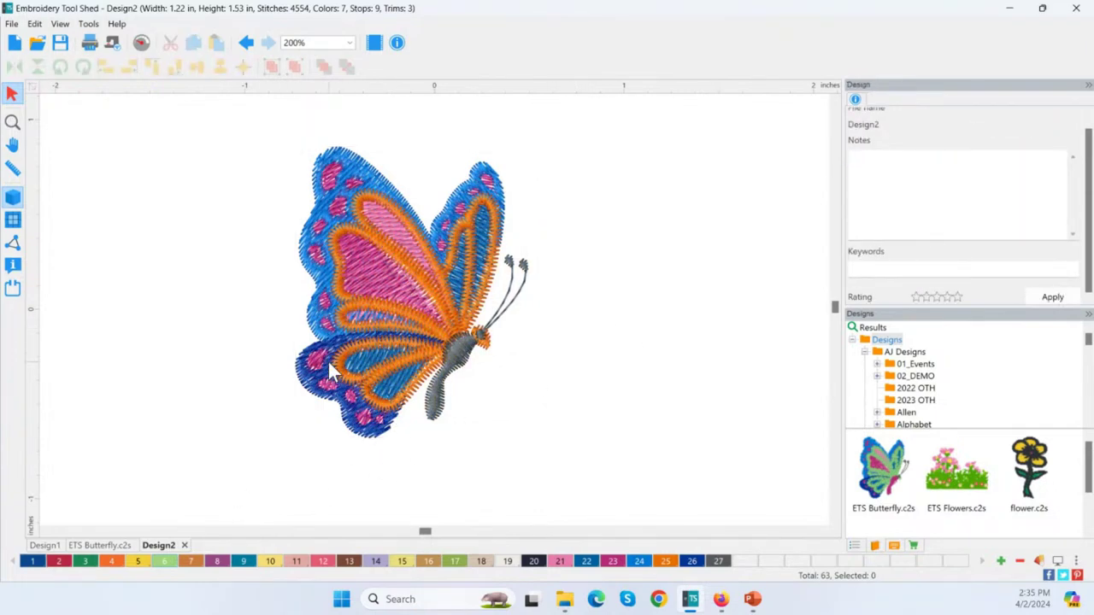
left_click(329, 364)
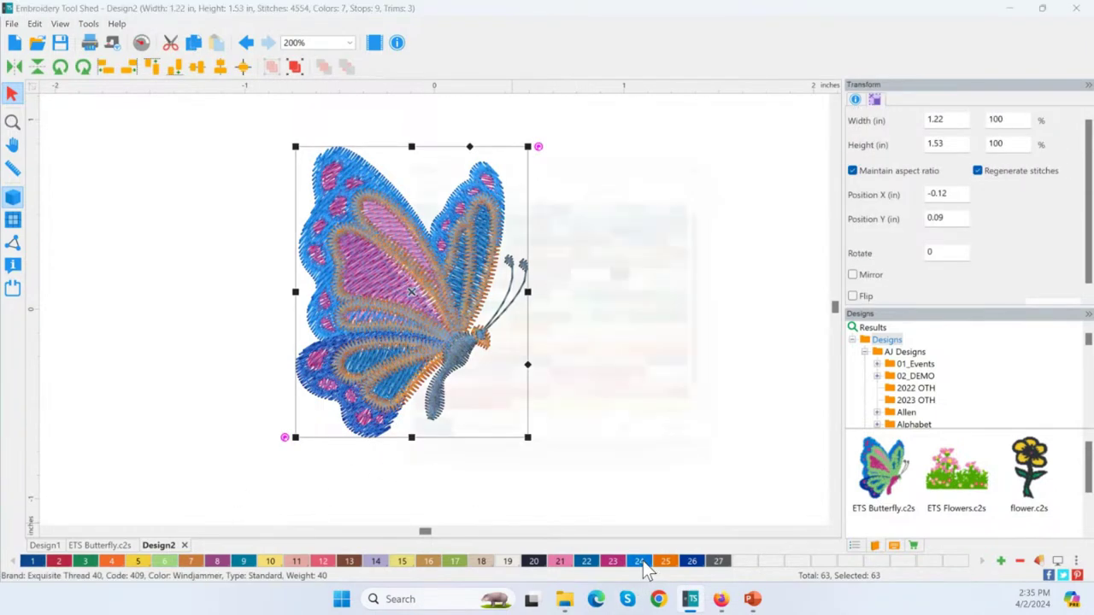
double_click(643, 564)
left_click(574, 313)
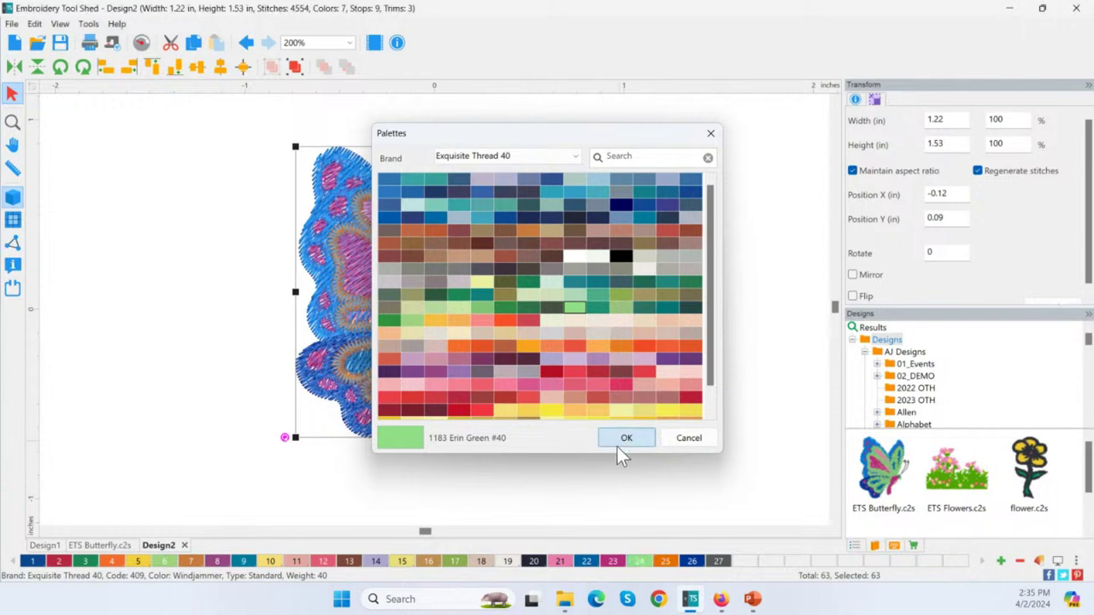
left_click(620, 440)
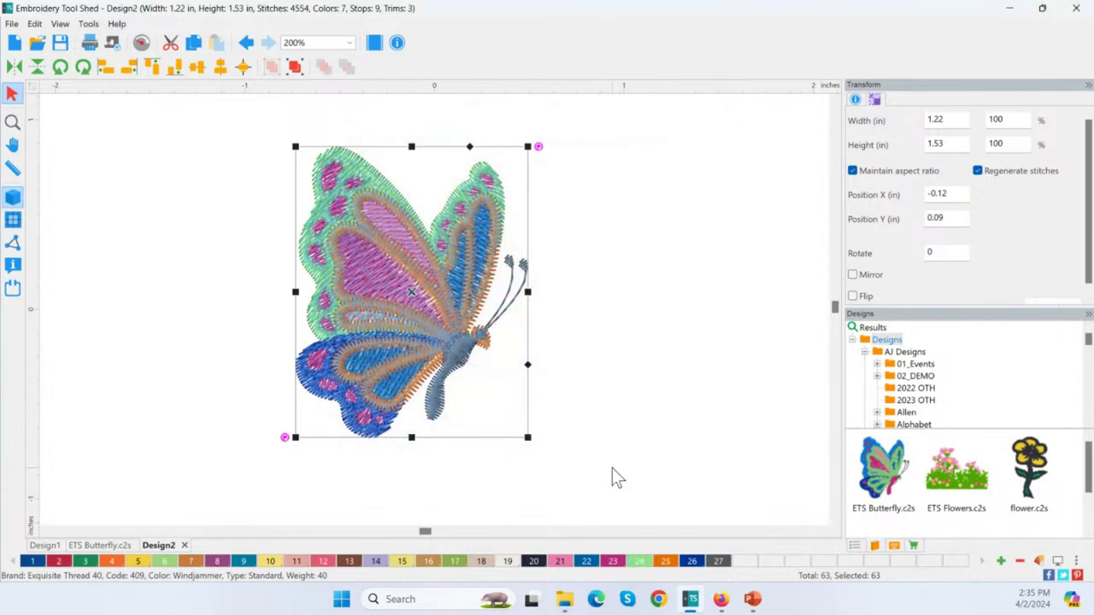
Start saving Design2, cancel the save, and undo the thread color change
left_click(62, 45)
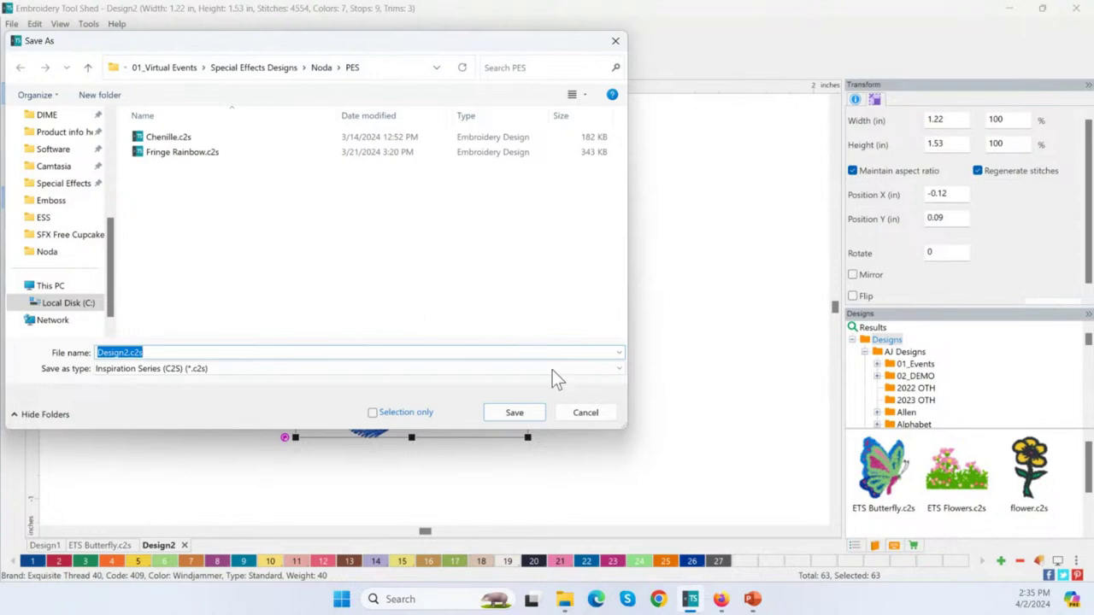
left_click(611, 414)
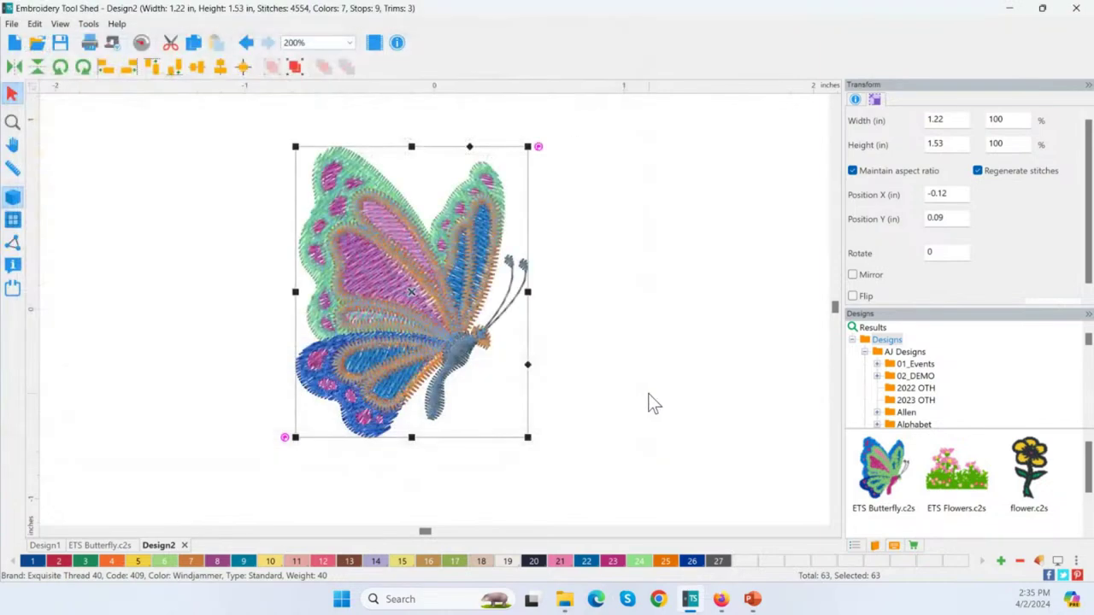
left_click(647, 403)
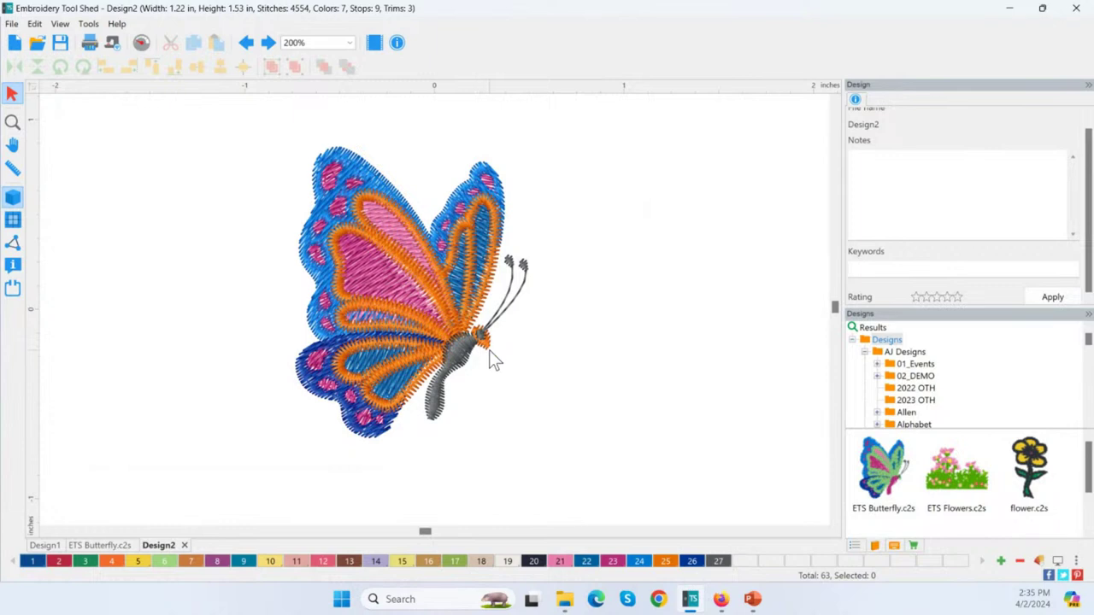
Select the whole butterfly in Design2 and enlarge it proportionally to about 1.69 by 2.12 in
left_click_drag(231, 109, 613, 479)
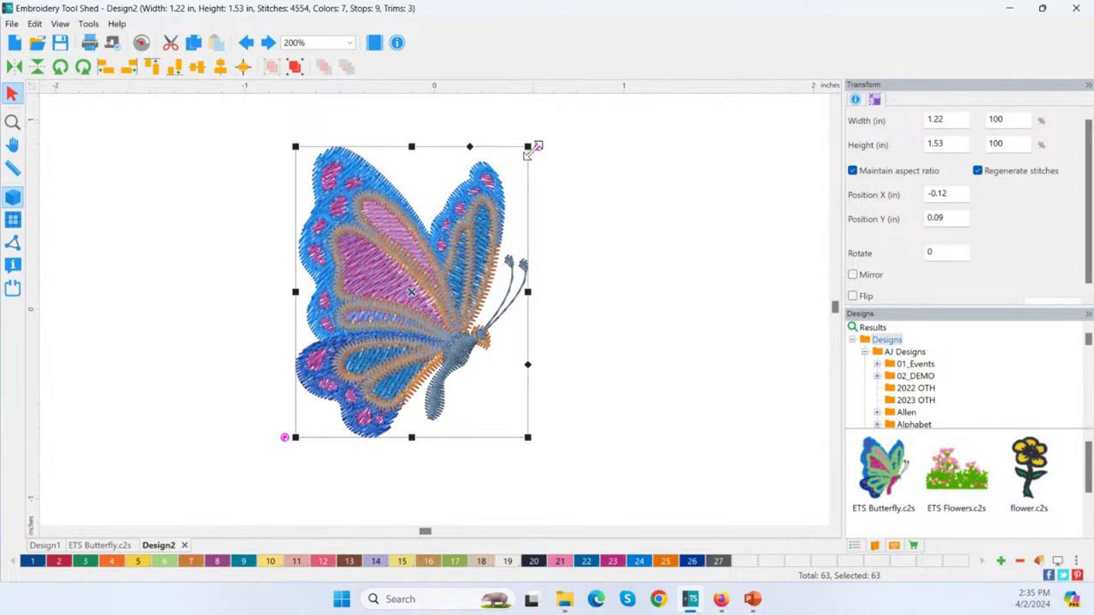
left_click_drag(530, 150, 654, 67)
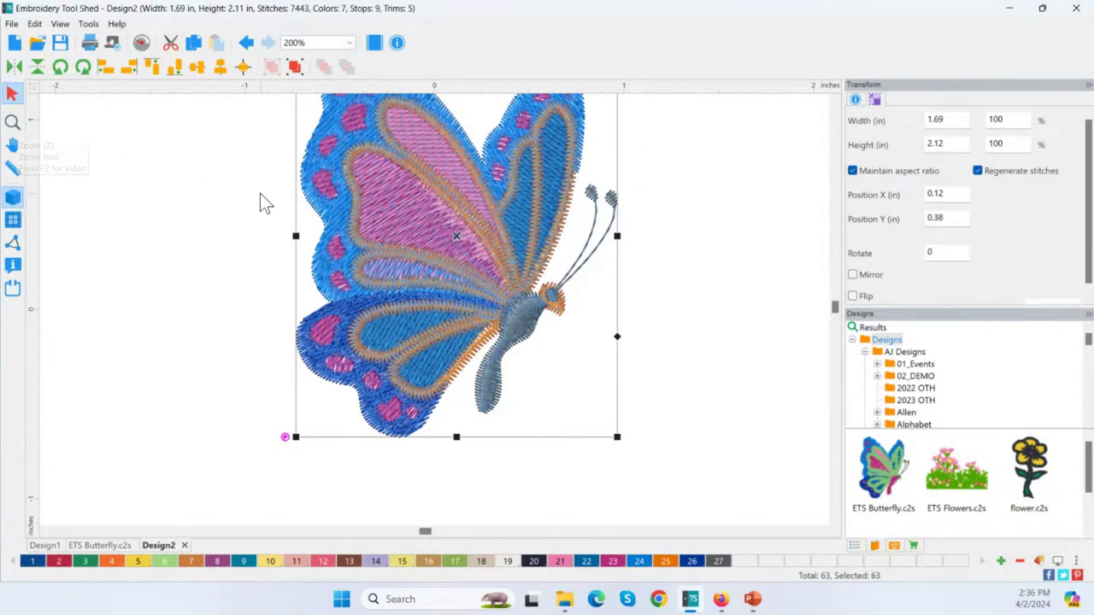
left_click(24, 129)
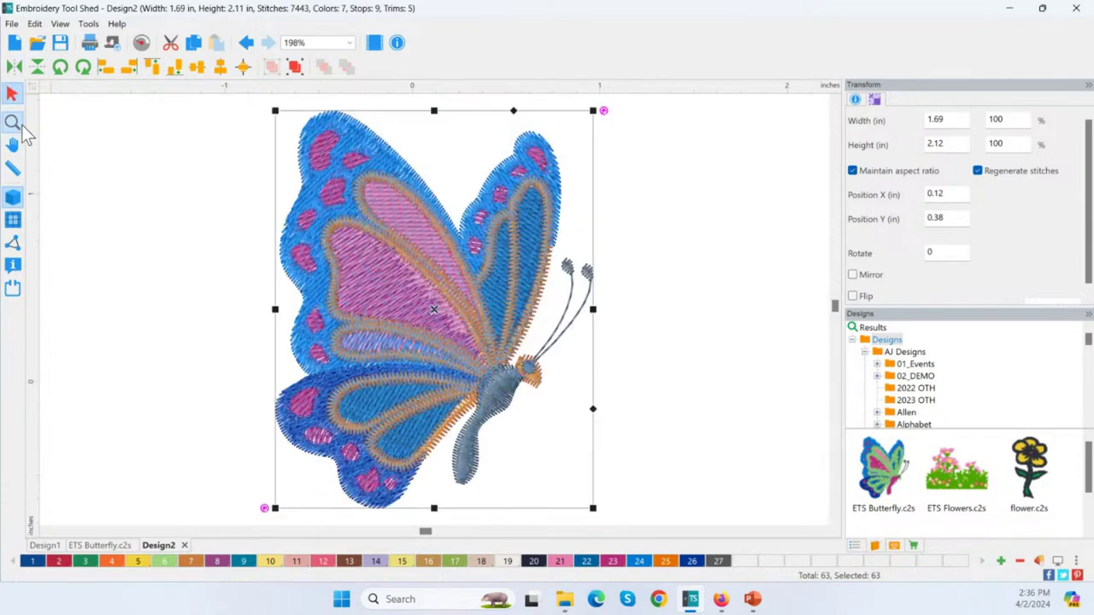
Try shrinking the butterfly proportionally to about 0.72 by 0.91 in, and undo the resize
left_click(594, 112)
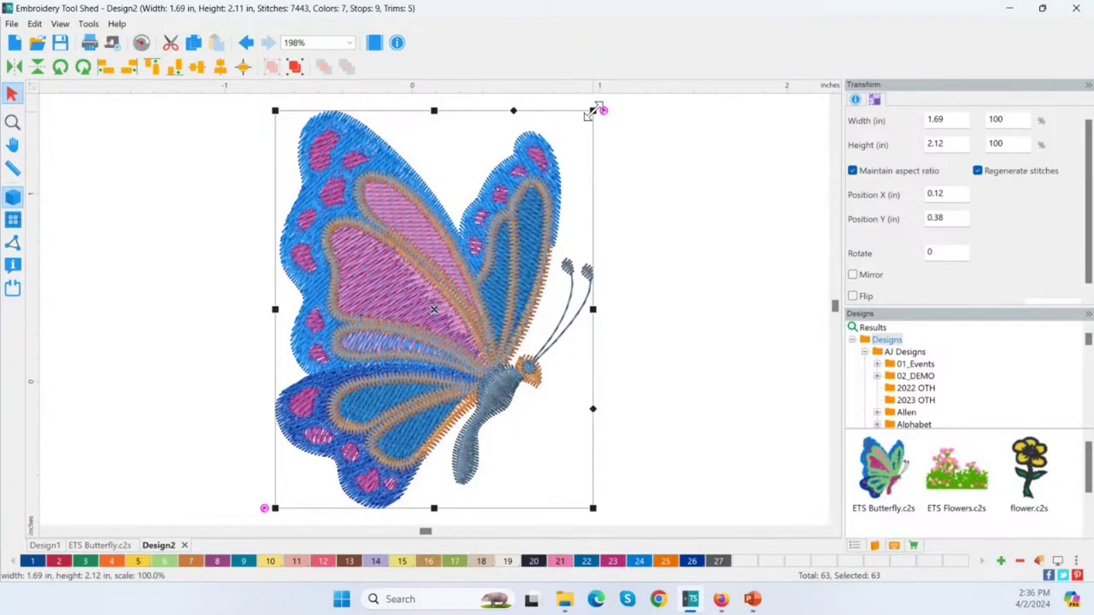
left_click_drag(596, 112, 393, 332)
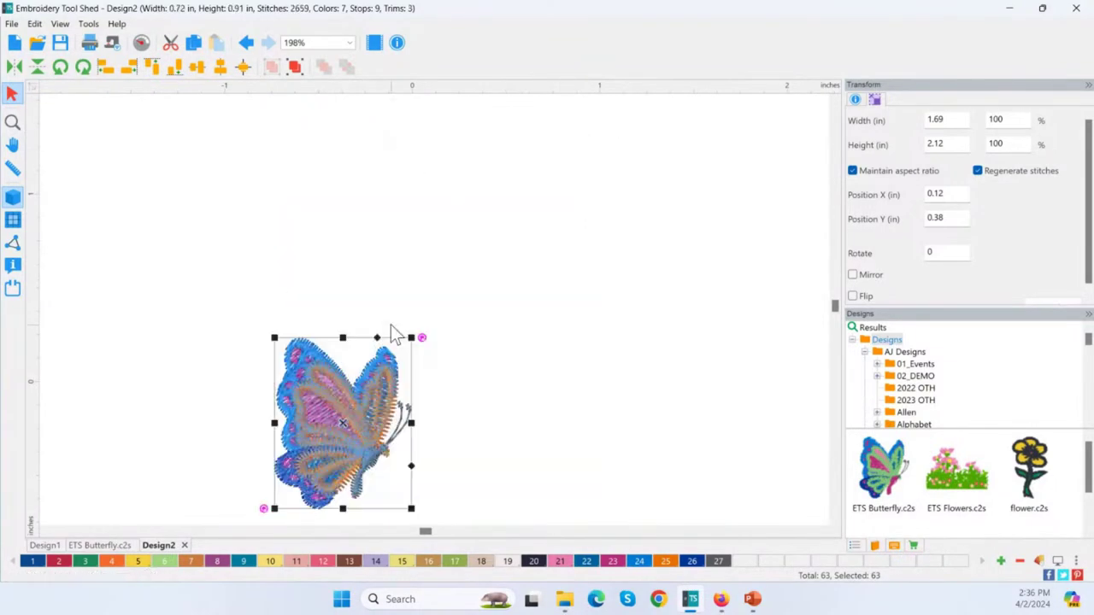
left_click(307, 23)
left_click(307, 24)
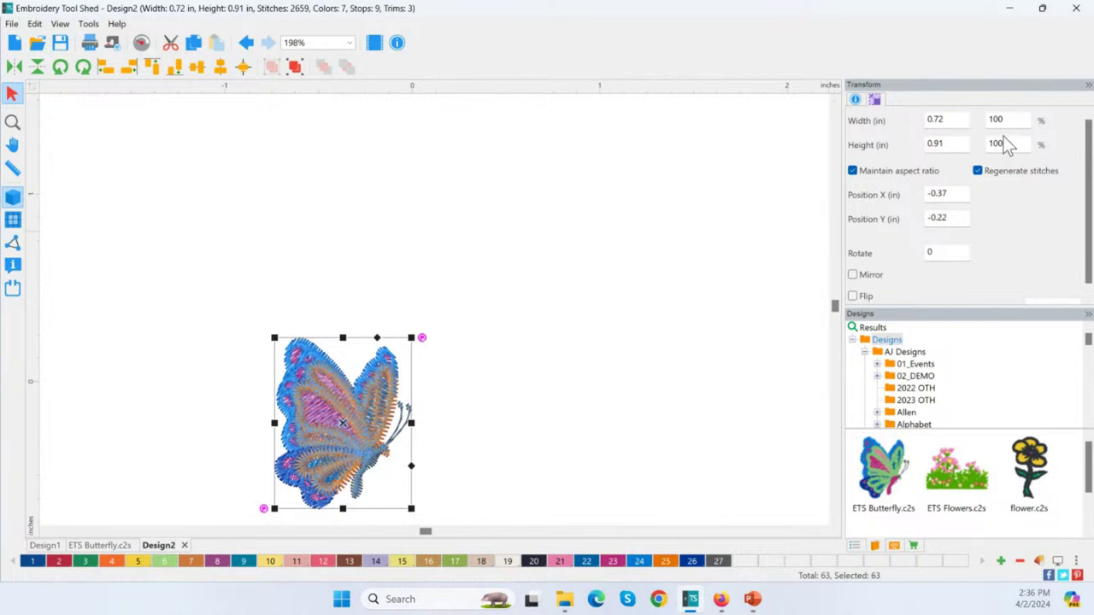
left_click(977, 171)
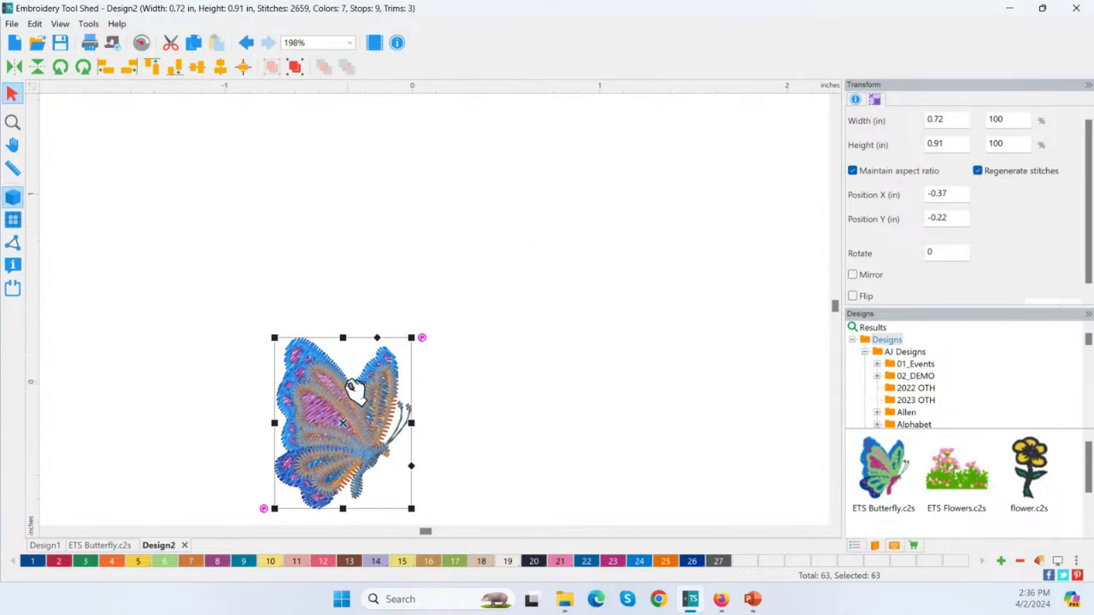
key("ctrl+z")
left_click(661, 298)
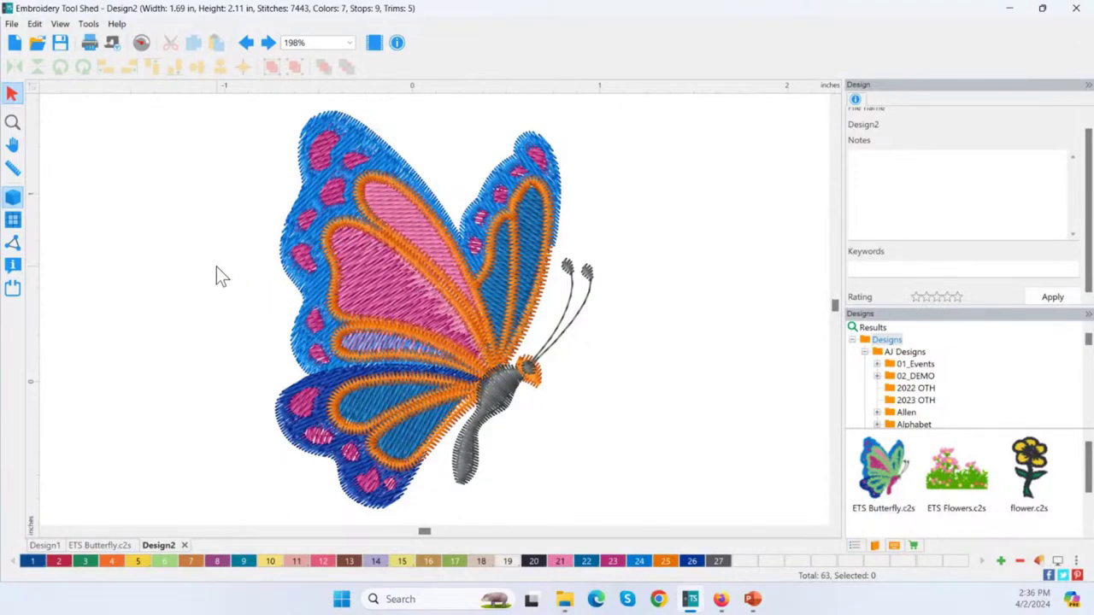
Ungroup the butterfly in Design2, select all of its objects, and switch to the sequence view and back to the design library
scroll(217, 267, "down", 1)
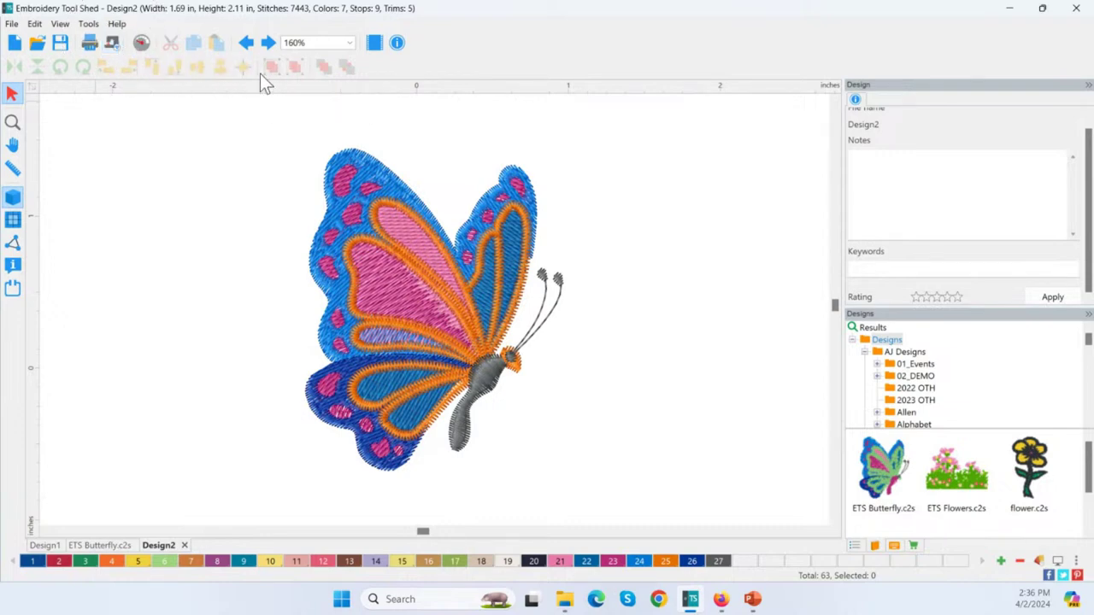
left_click(367, 248)
left_click(255, 202)
key("ctrl+a")
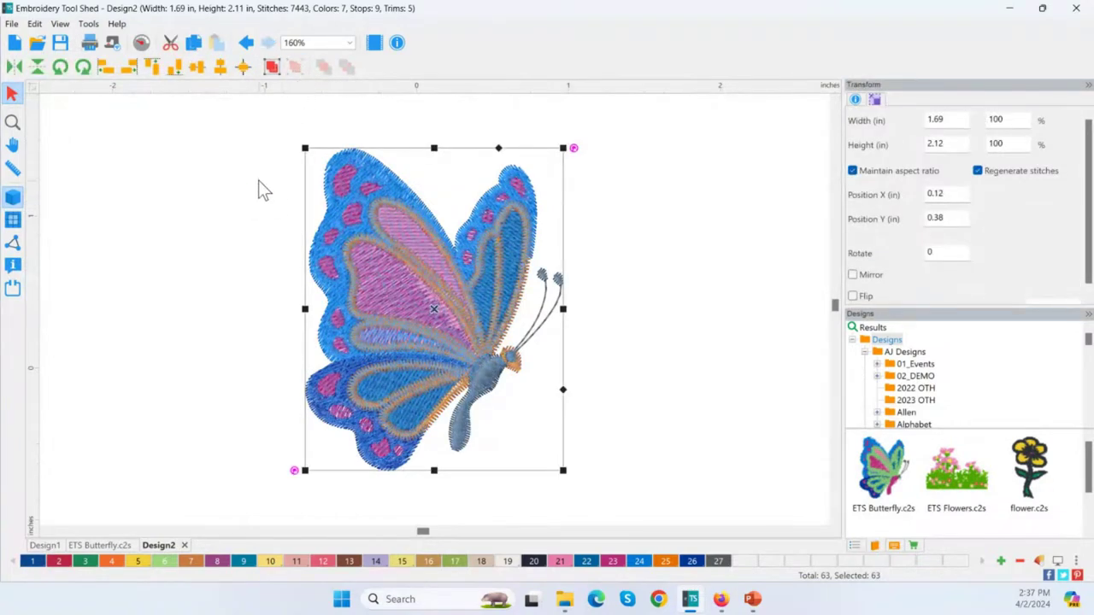
left_click(855, 546)
left_click(875, 547)
Create a new blank design and open the Perfect Embroidery Pro Free Designs folder in the design library
left_click(15, 42)
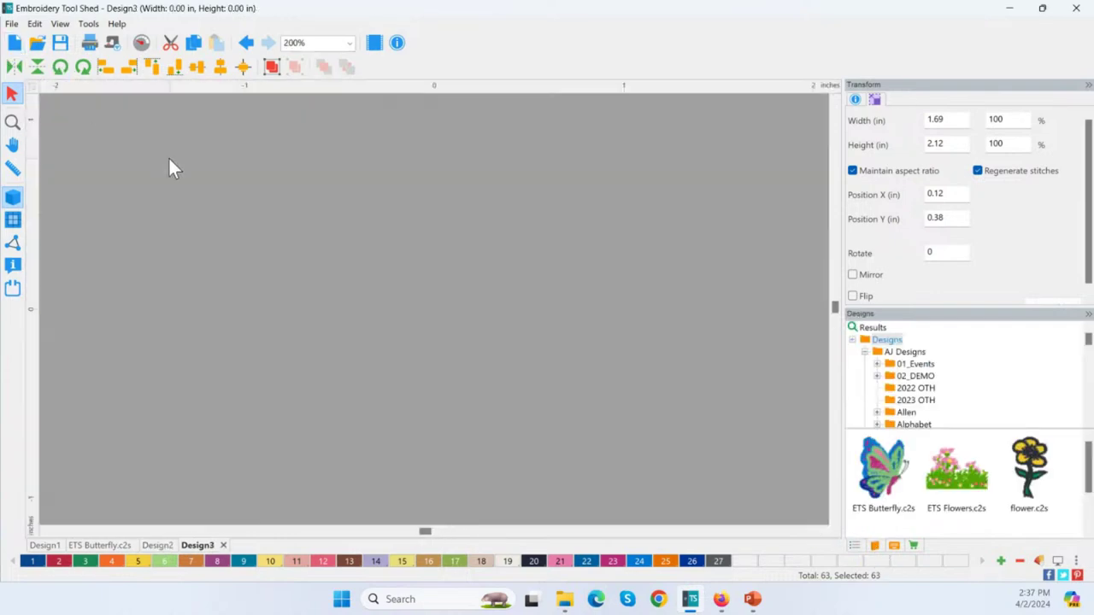
left_click(904, 353)
left_click(865, 352)
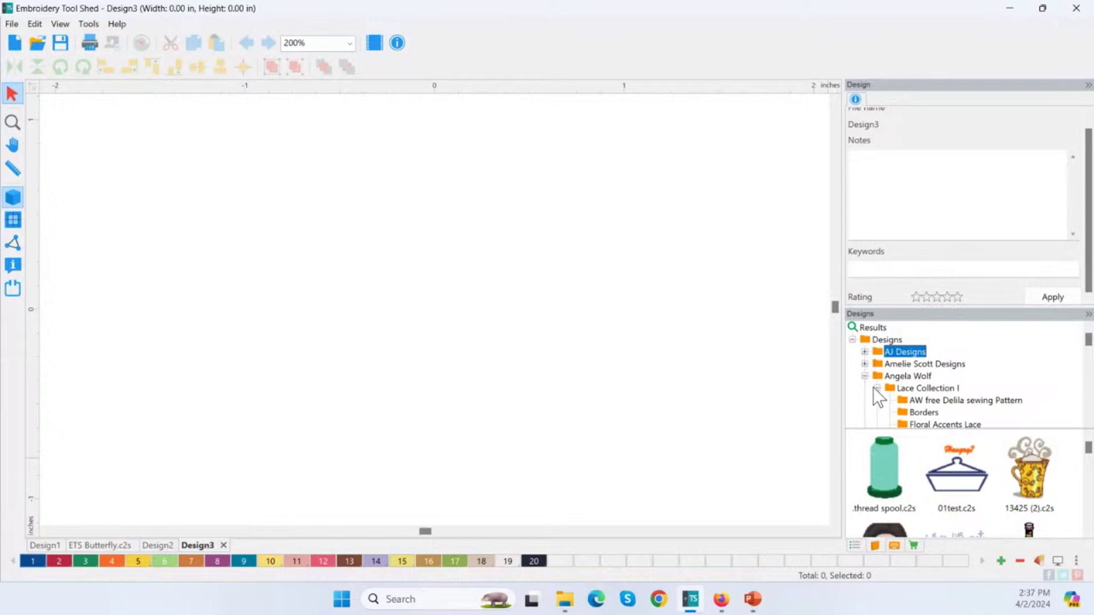
left_click(865, 378)
scroll(893, 393, "down", 5)
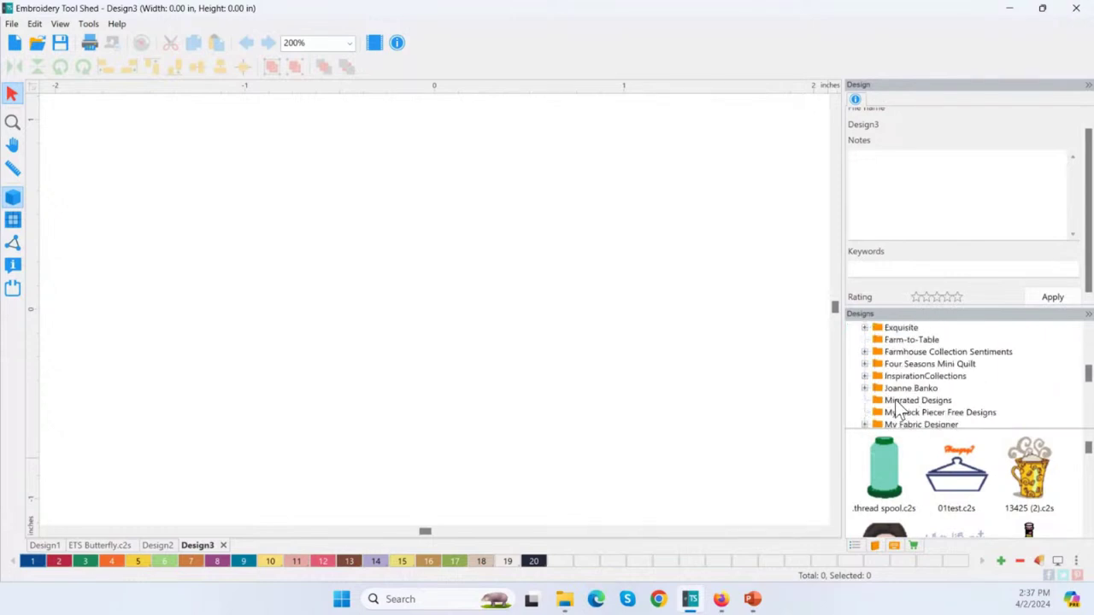
scroll(899, 401, "down", 1)
scroll(906, 403, "up", 2)
scroll(933, 400, "down", 1)
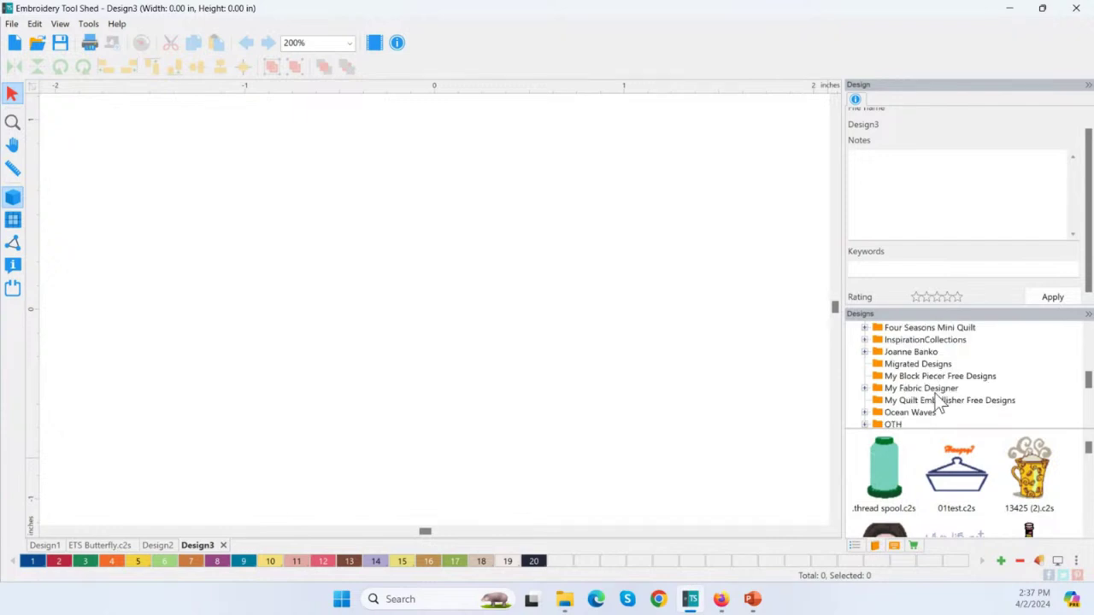
scroll(937, 409, "down", 1)
left_click(940, 402)
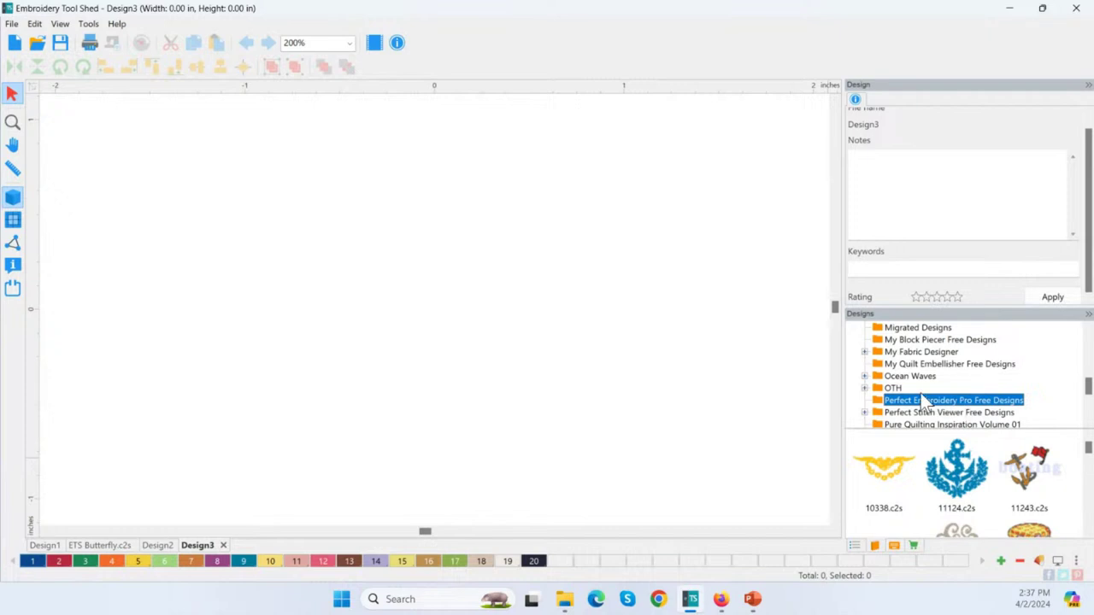
Insert the coffee mug design 13425.c2s from the library folder into Design3
left_click(1089, 534)
left_click(1088, 533)
left_click(1089, 533)
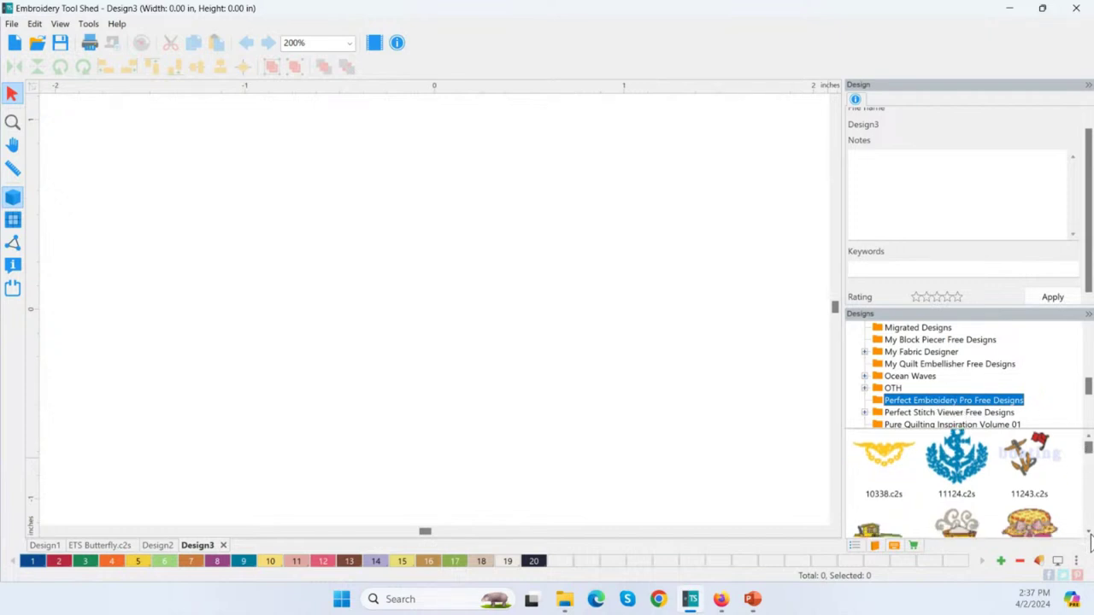
left_click(1089, 534)
left_click(1089, 534)
left_click(1089, 534)
left_click_drag(958, 491, 428, 336)
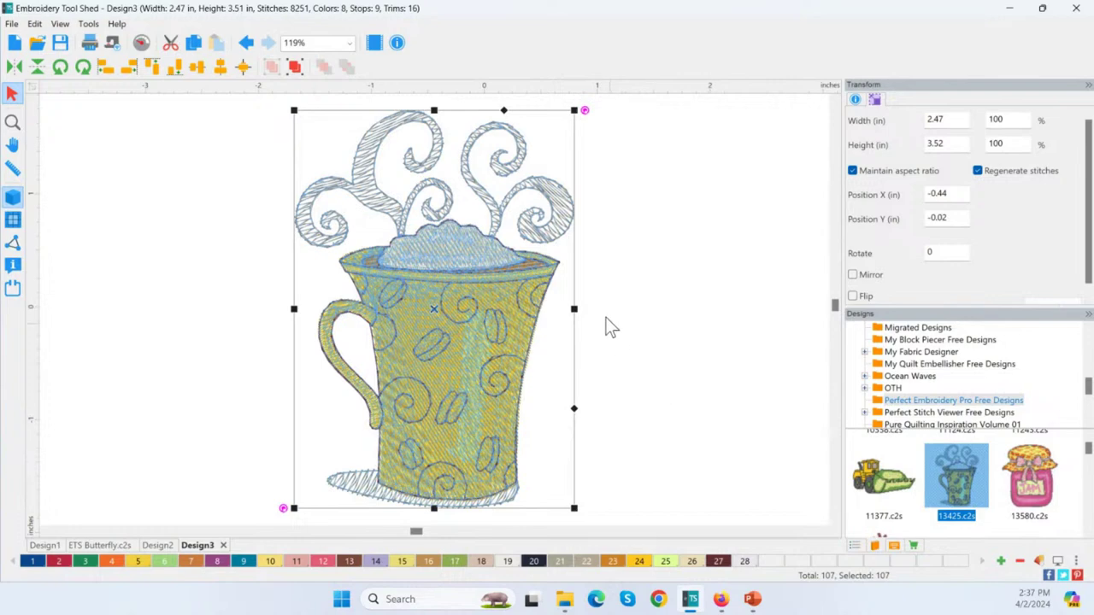
Show the design's sequence, select the coffee mug group, and move it slightly right to about X -0.29 in
left_click(856, 545)
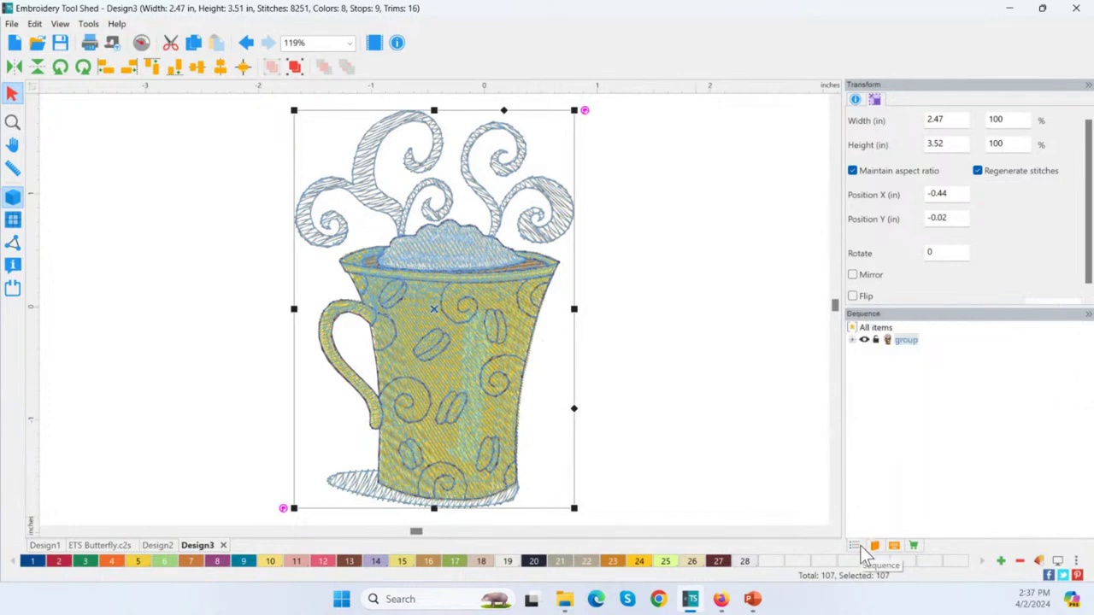
left_click(634, 324)
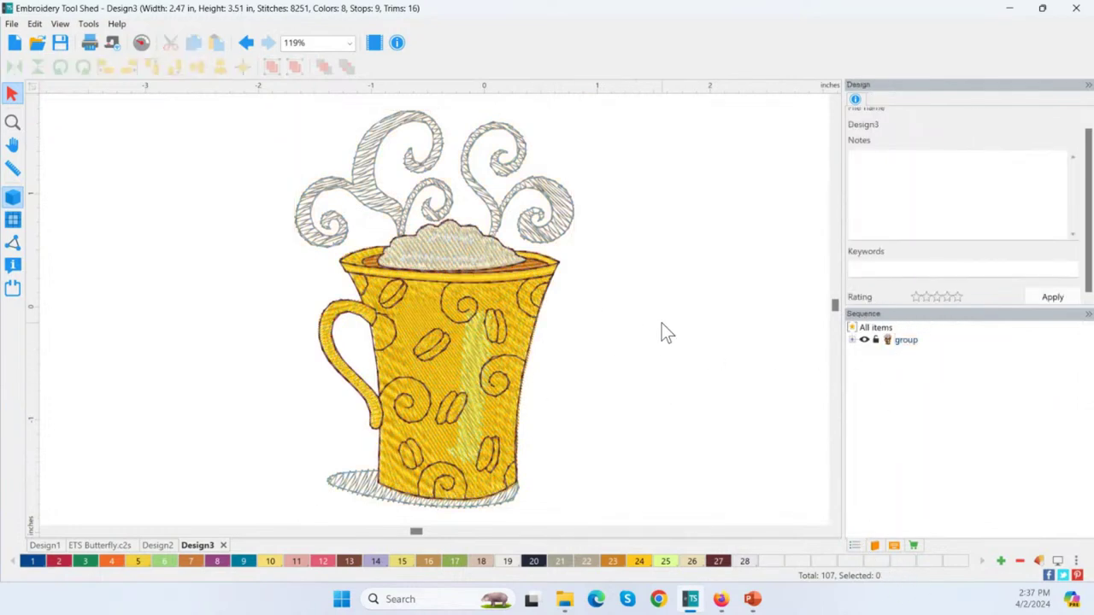
left_click(903, 340)
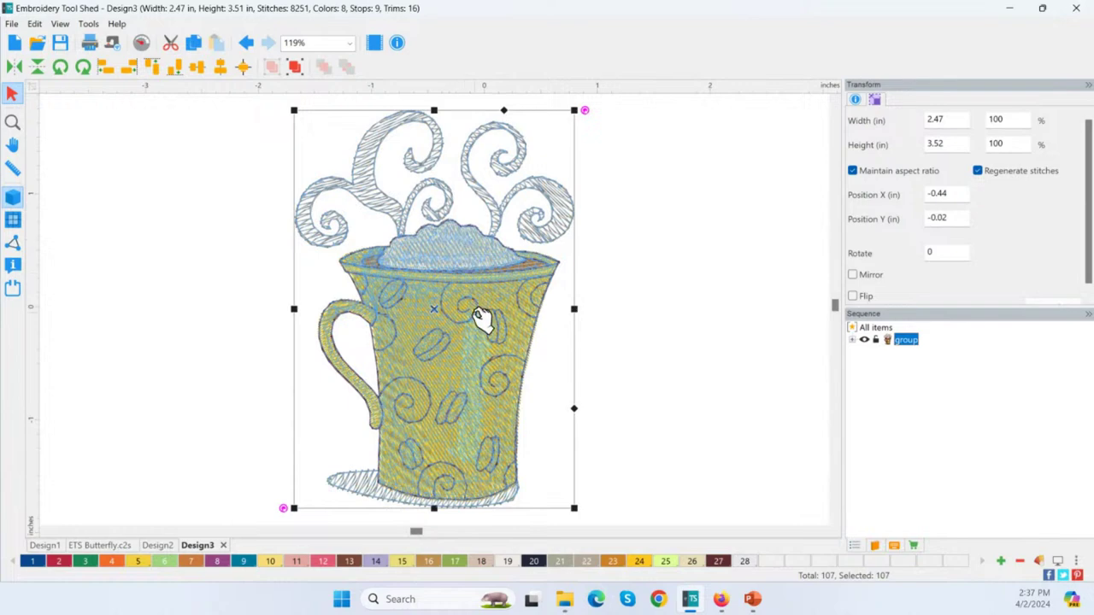
left_click(914, 342)
left_click_drag(447, 311, 482, 317)
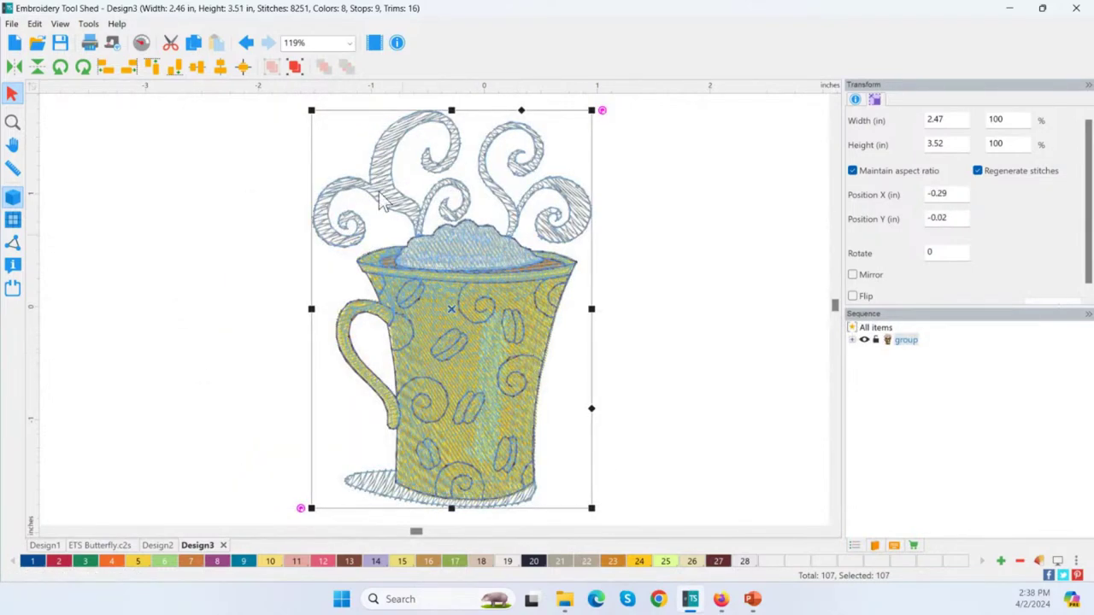
Ungroup the coffee mug design and select individual pieces such as the steam swirl, handle and base shadow to locate them in the sequence
left_click(295, 69)
left_click(596, 334)
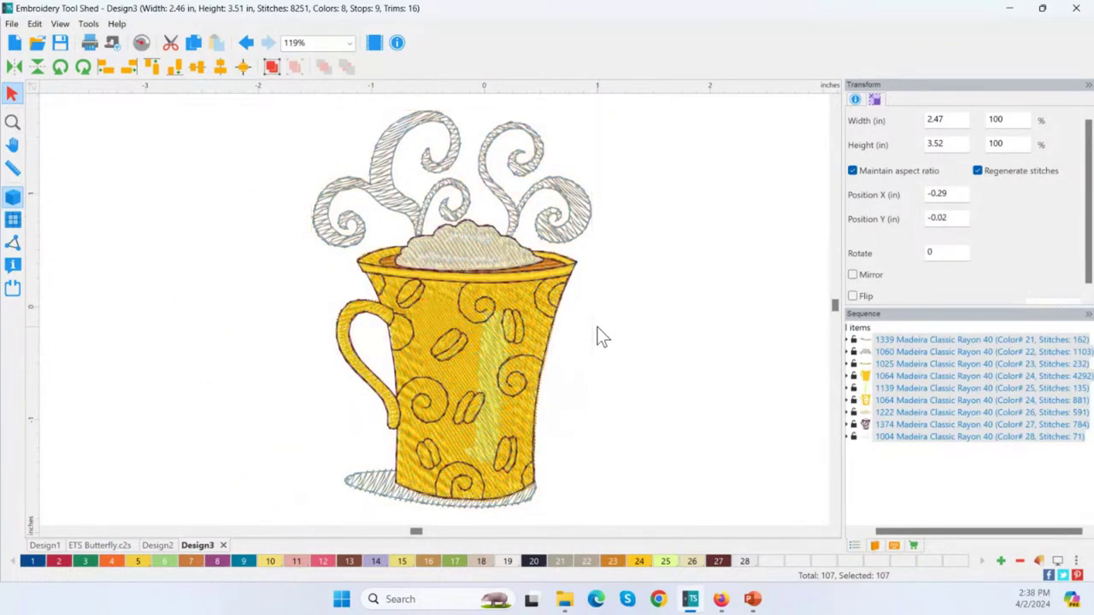
left_click(487, 259)
left_click(406, 174)
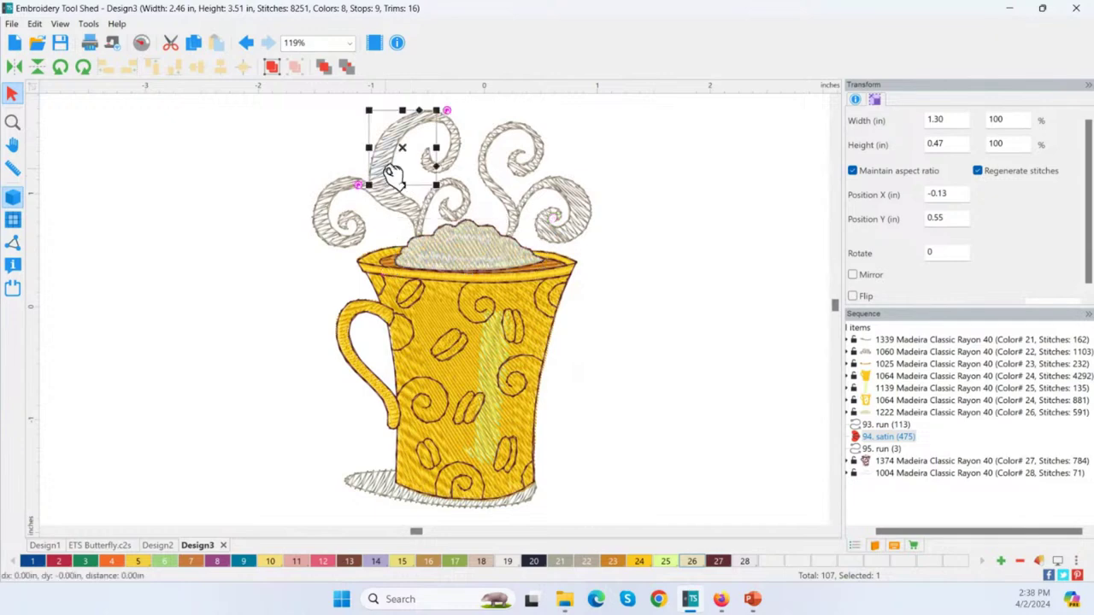
left_click(363, 377)
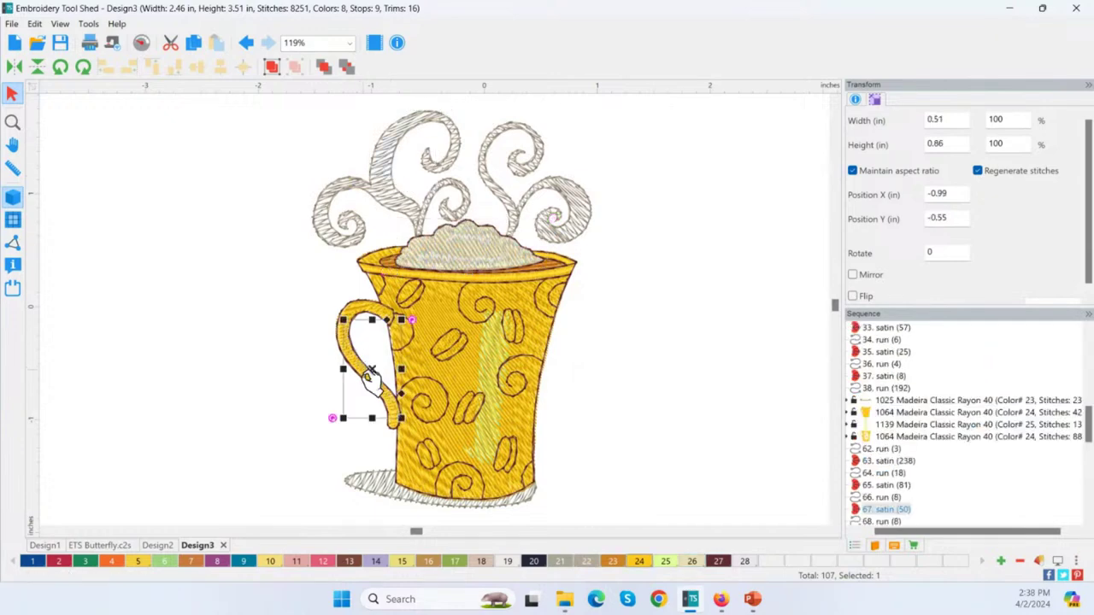
left_click(389, 499)
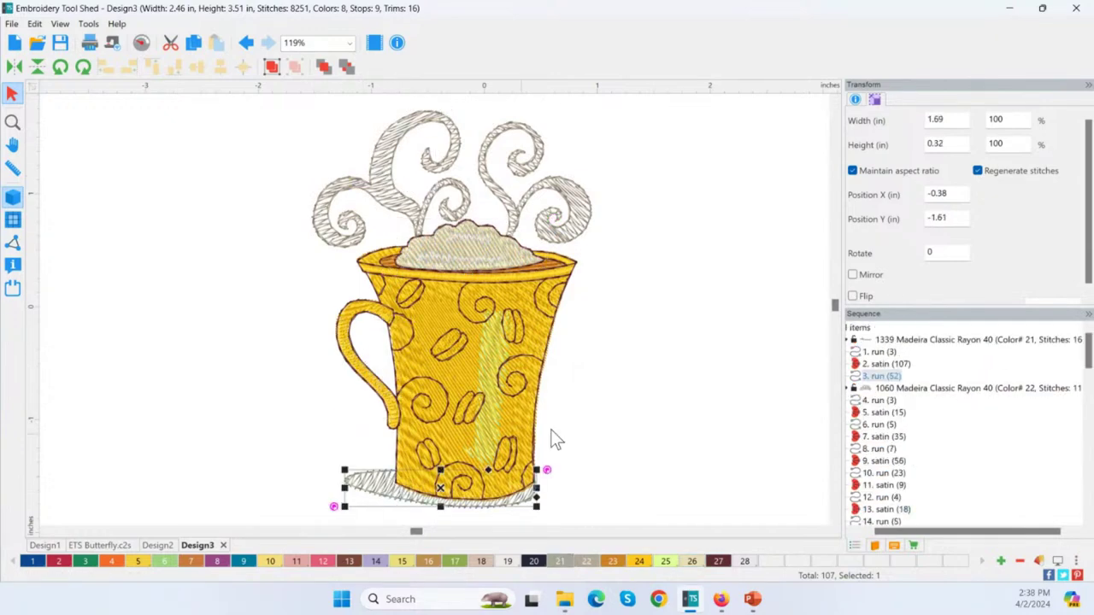
left_click_drag(889, 534, 837, 534)
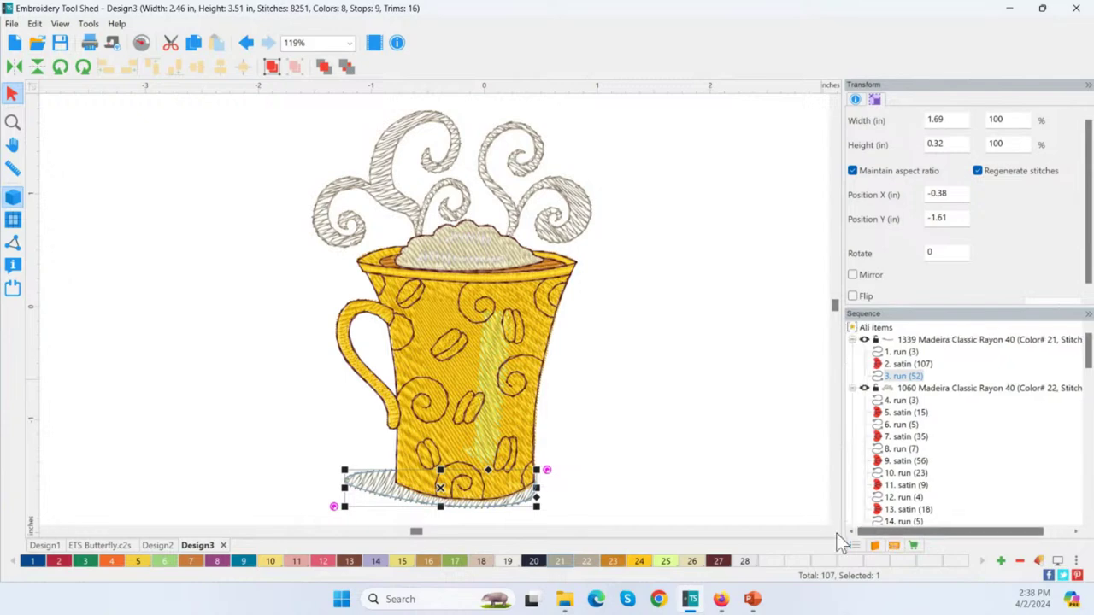
Collapse the leading color blocks in the sequence and delete the 1339 Madeira Classic Rayon 40 block forming the mug's base shadow
left_click(851, 388)
left_click(848, 340)
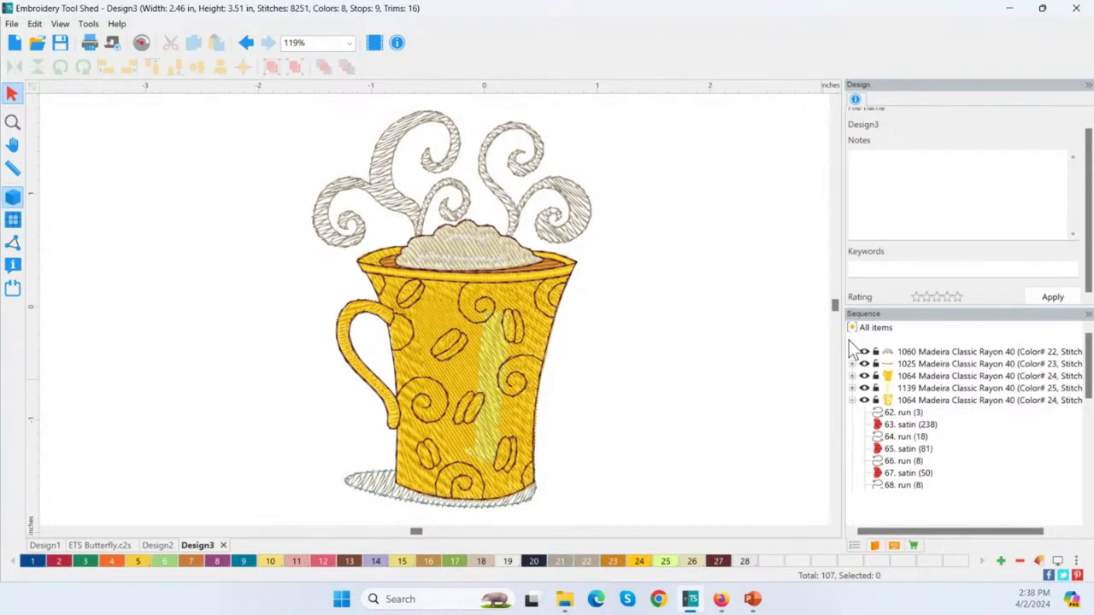
left_click(917, 342)
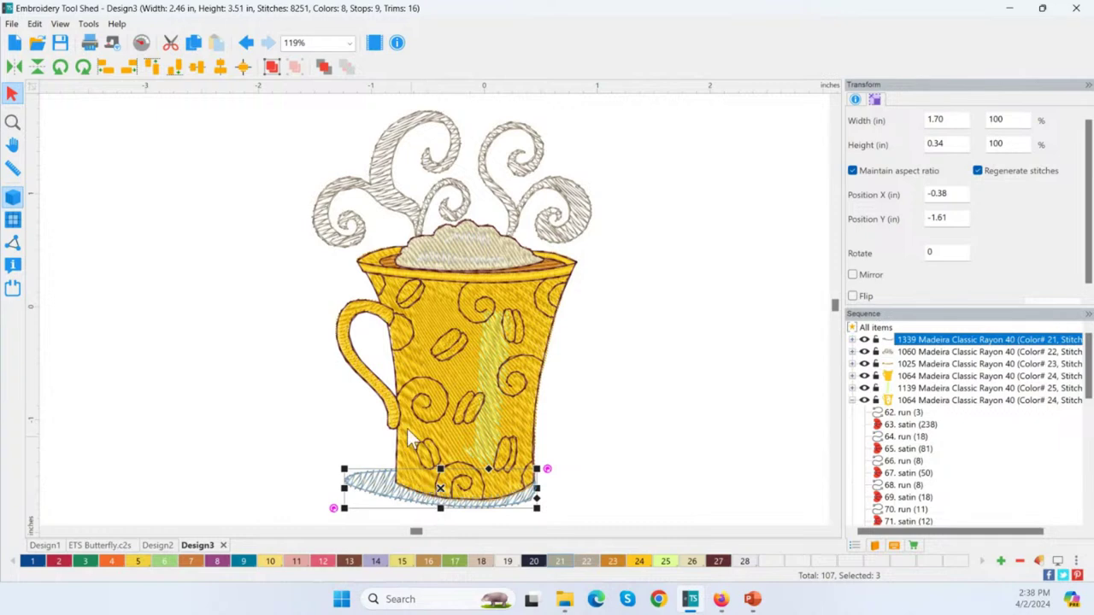
right_click(926, 340)
left_click(959, 467)
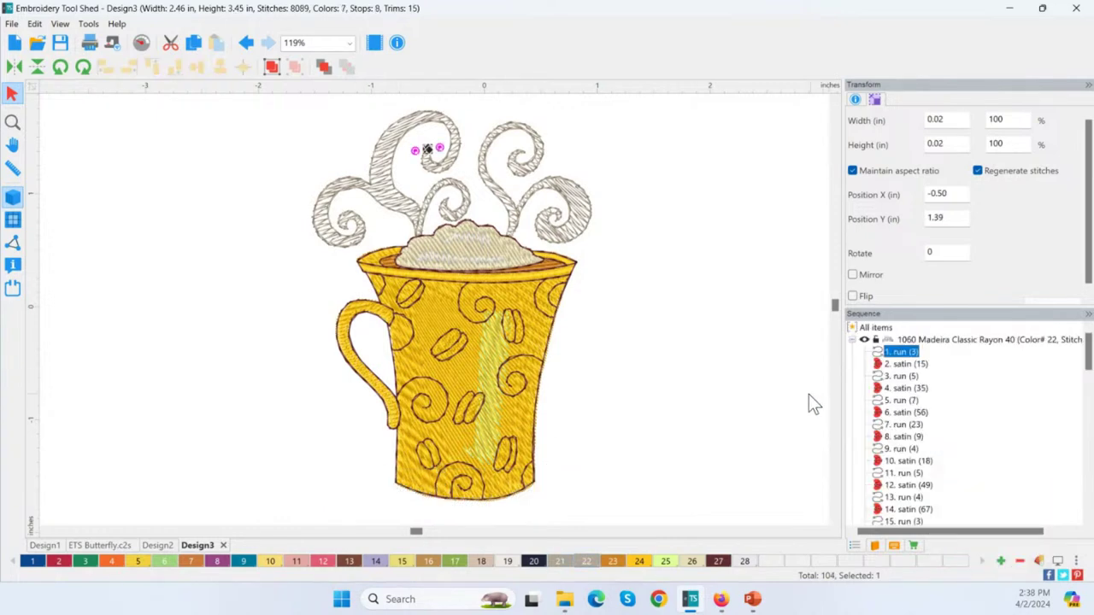
Delete the 1060 Madeira Classic Rayon 40 color block containing the steam swirls above the mug
left_click(910, 341)
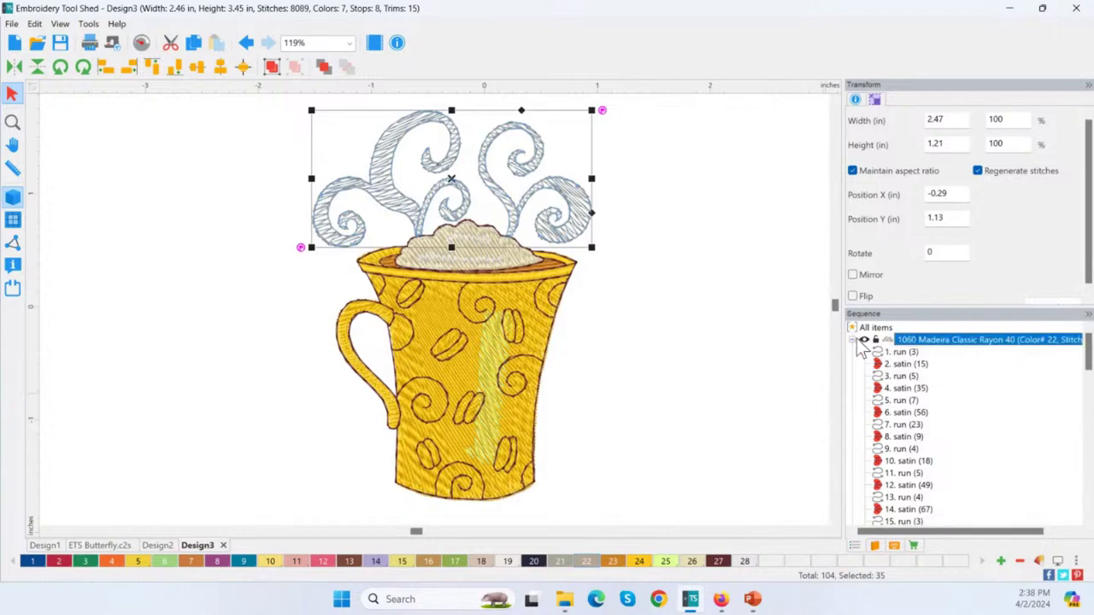
left_click(854, 340)
left_click(919, 341)
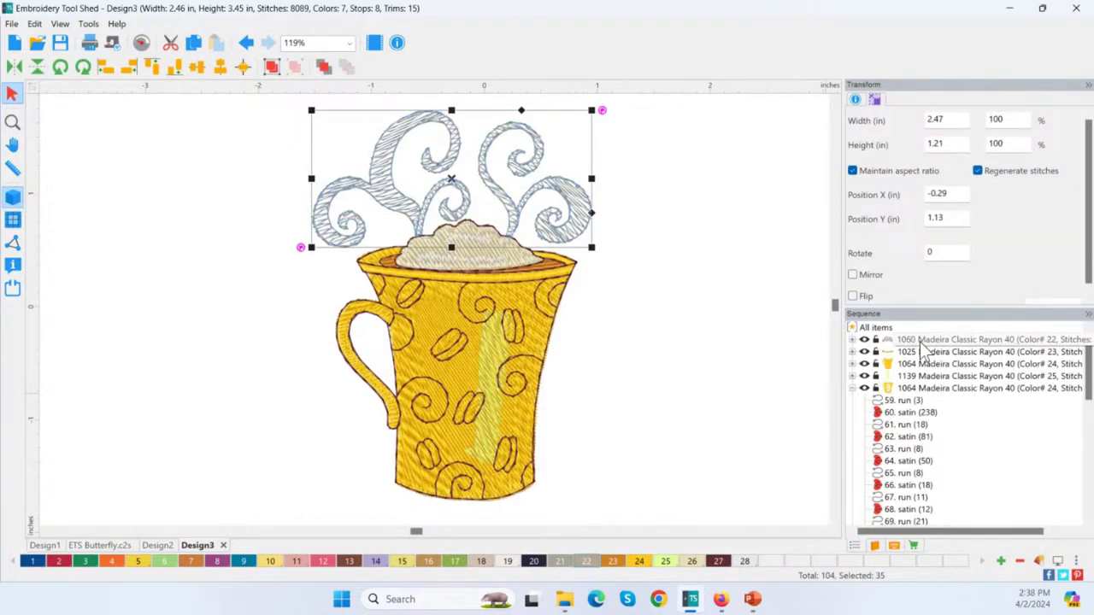
right_click(923, 343)
left_click(944, 467)
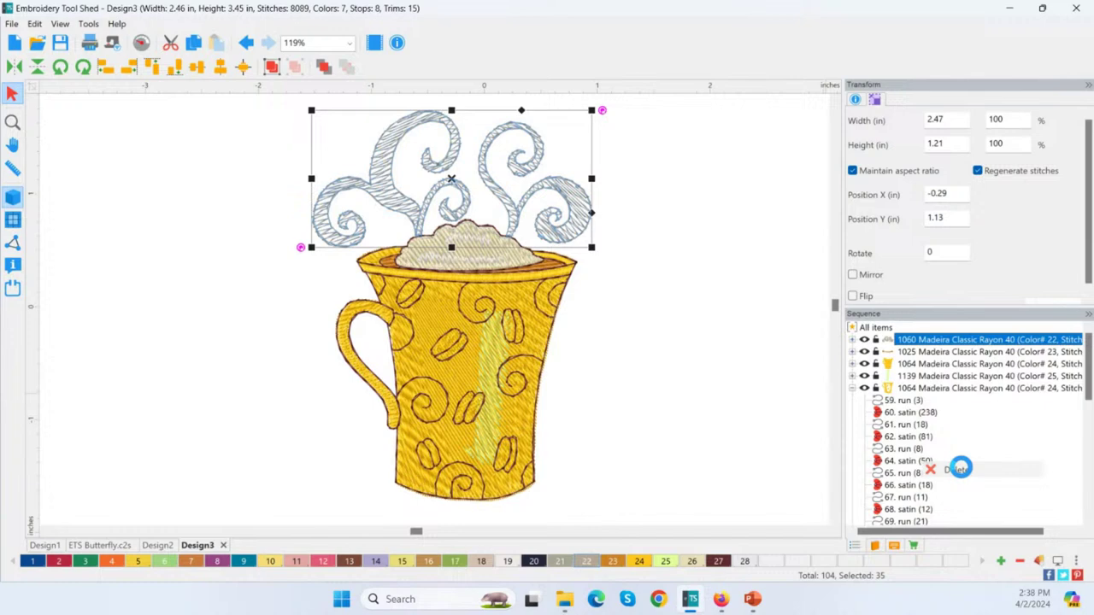
left_click(774, 378)
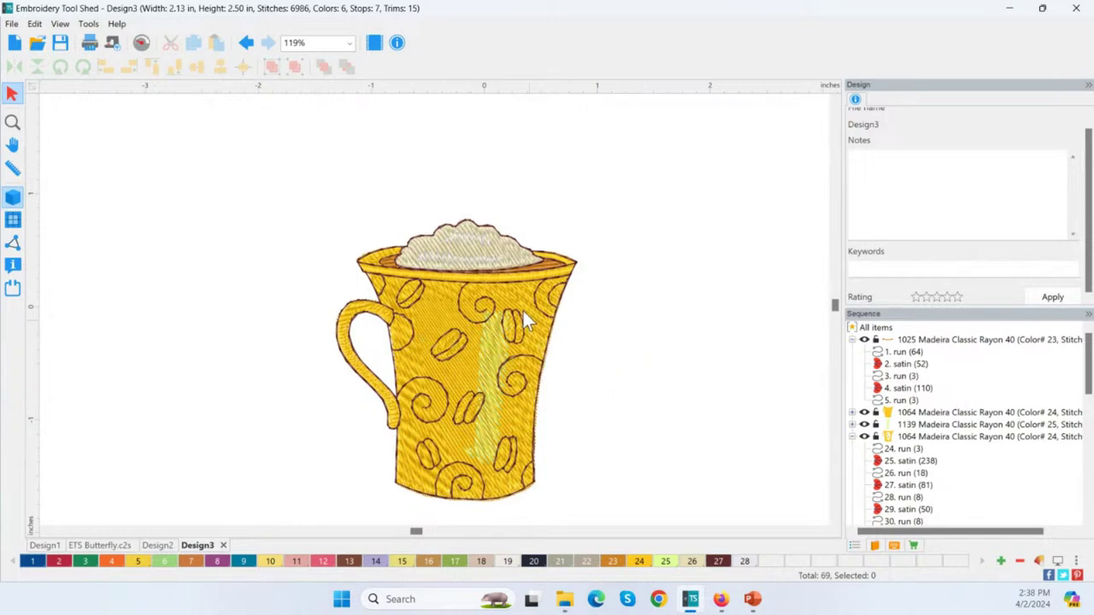
Change palette color 24 to Brother Embroidery 206 Harvest Gold and remove the unused colors from the palette
left_click(11, 125)
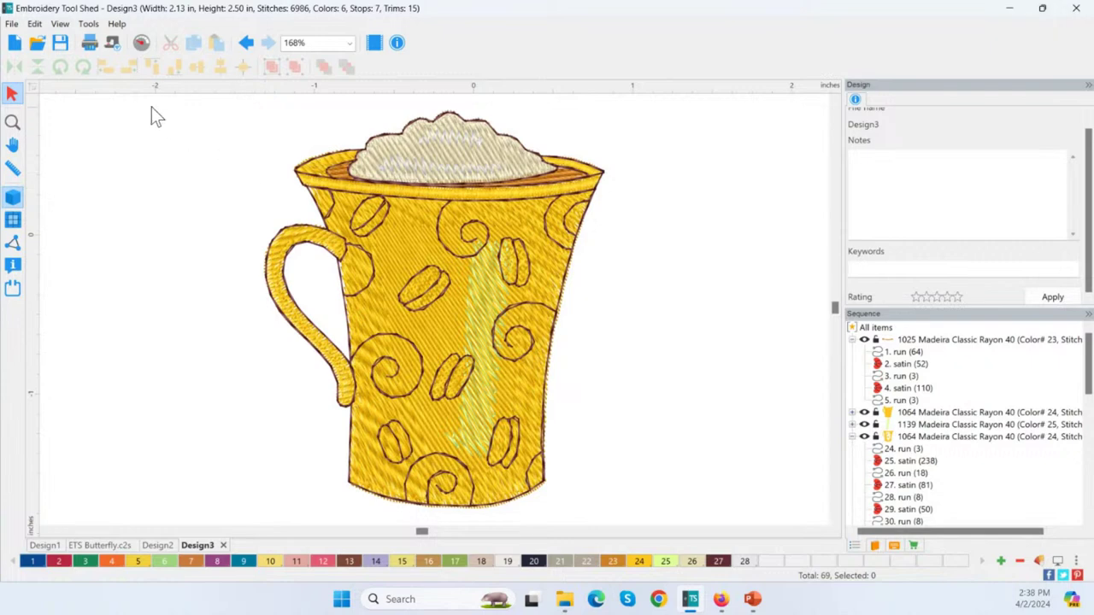
left_click(112, 41)
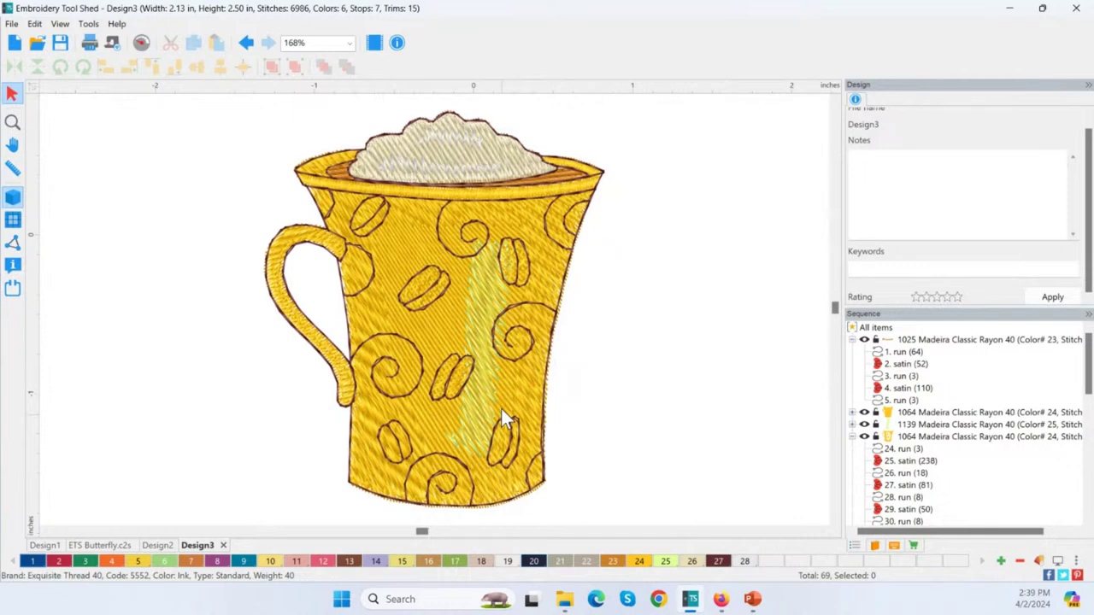
double_click(642, 562)
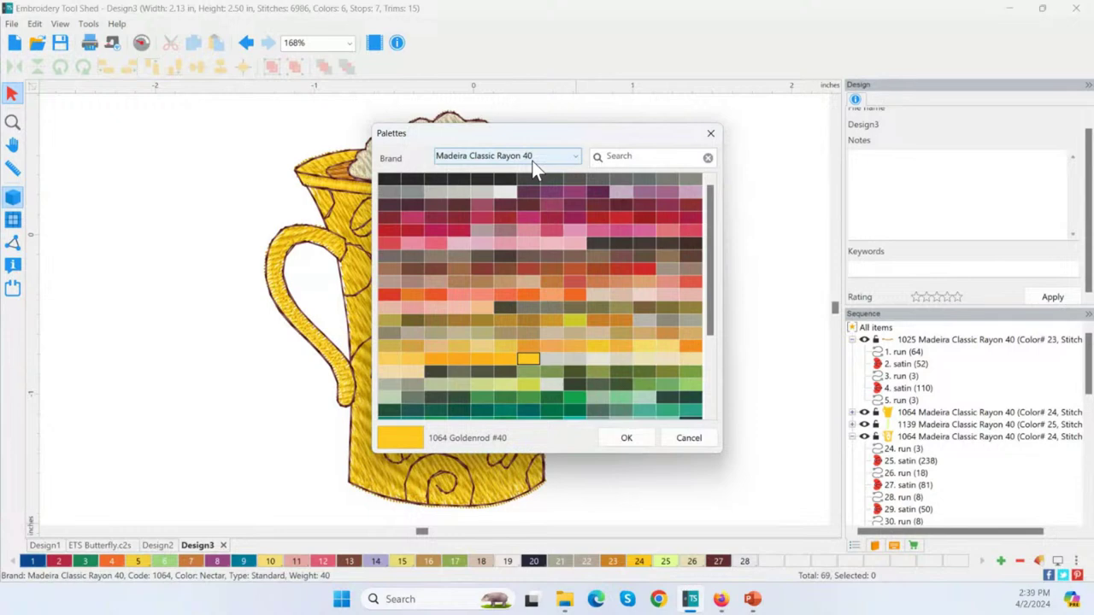
left_click(535, 163)
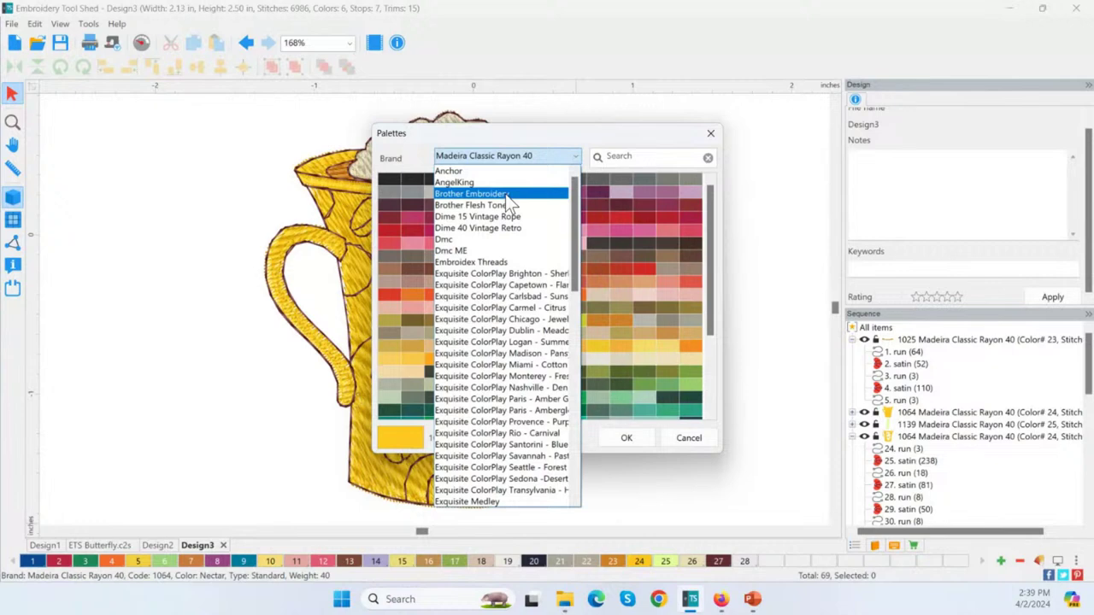
left_click(507, 197)
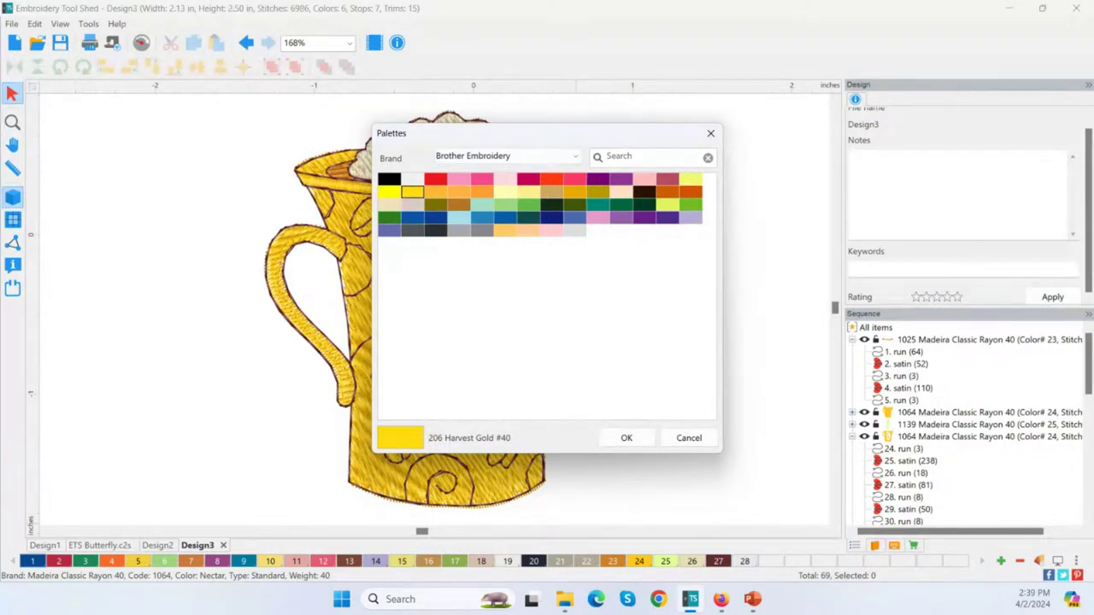
left_click(496, 160)
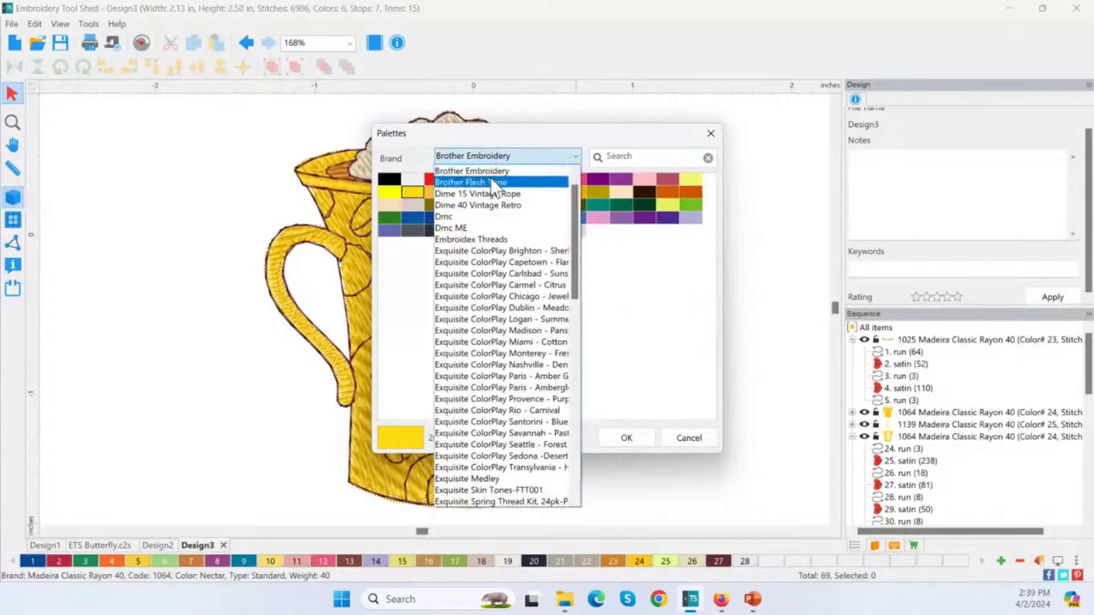
left_click(502, 174)
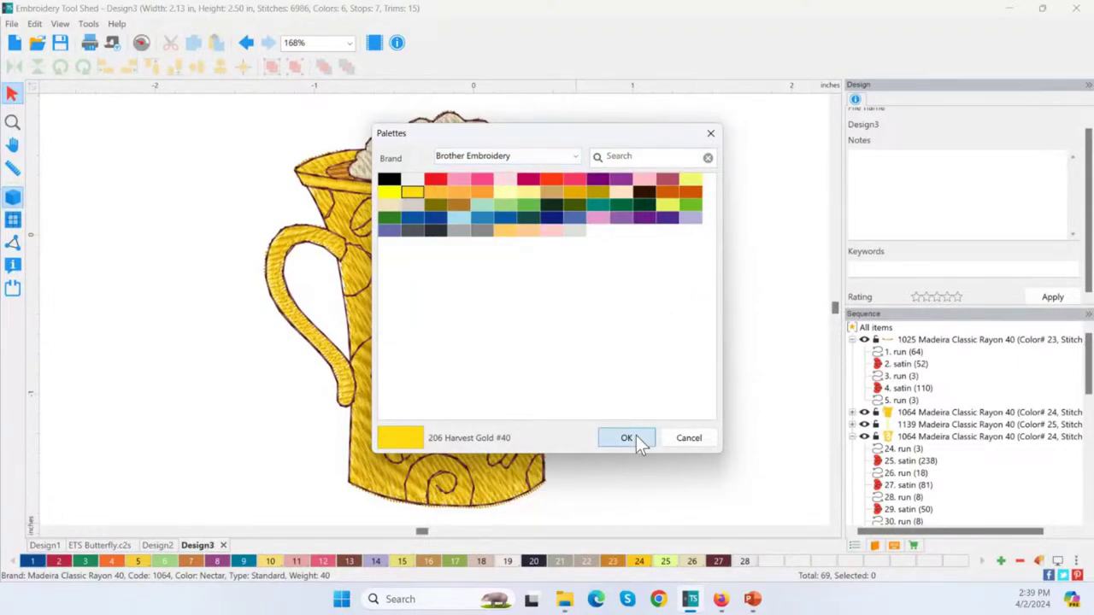
left_click(636, 436)
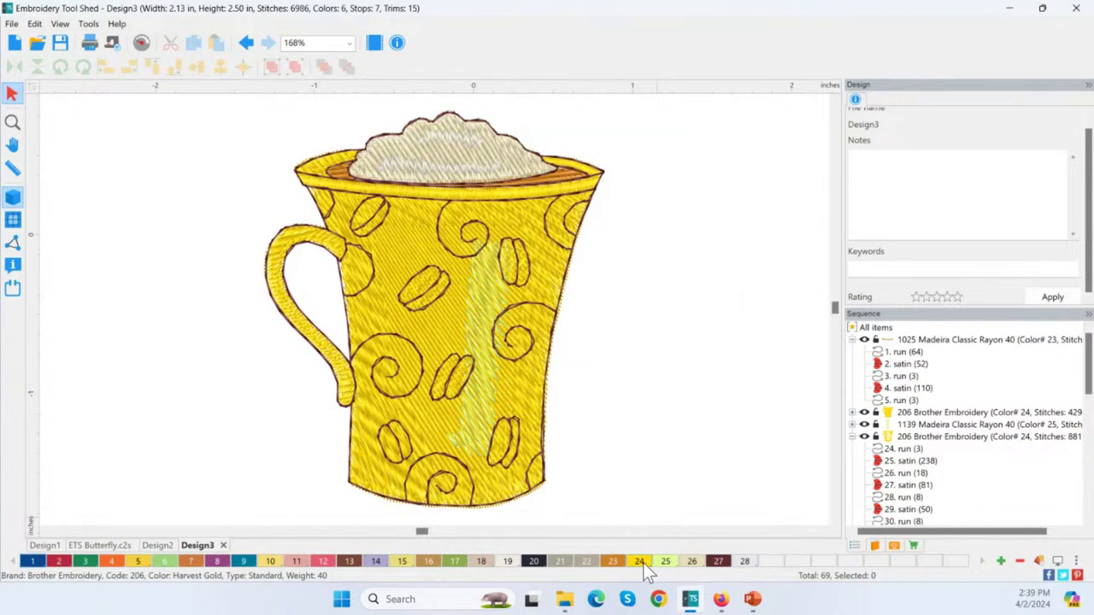
left_click(1015, 562)
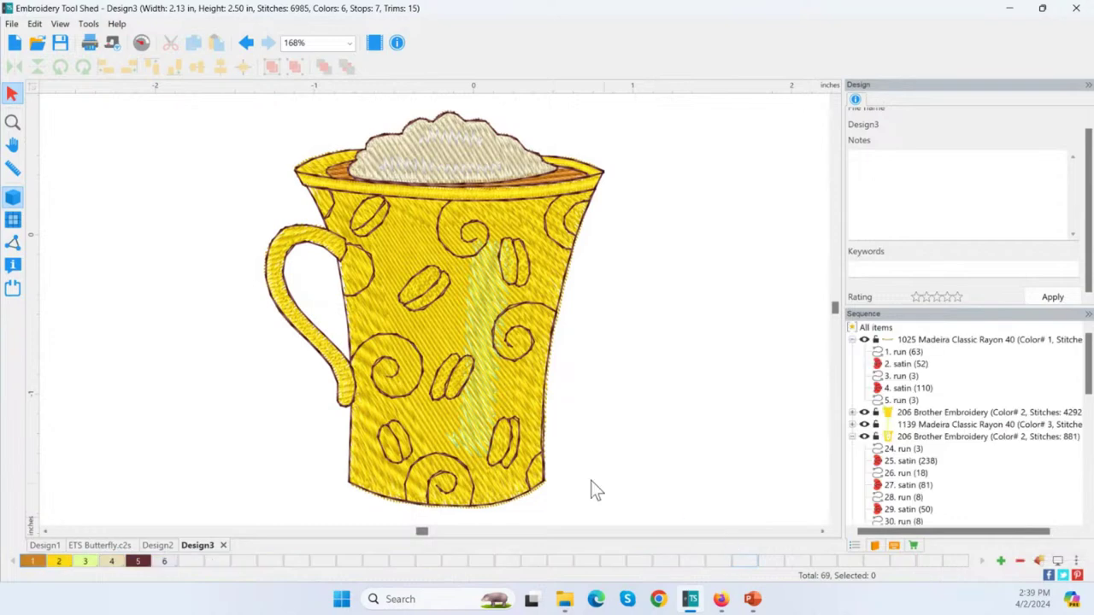
left_click(630, 560)
Reset the thread brand of all the design's colors to Exquisite Thread 40
left_click(1038, 561)
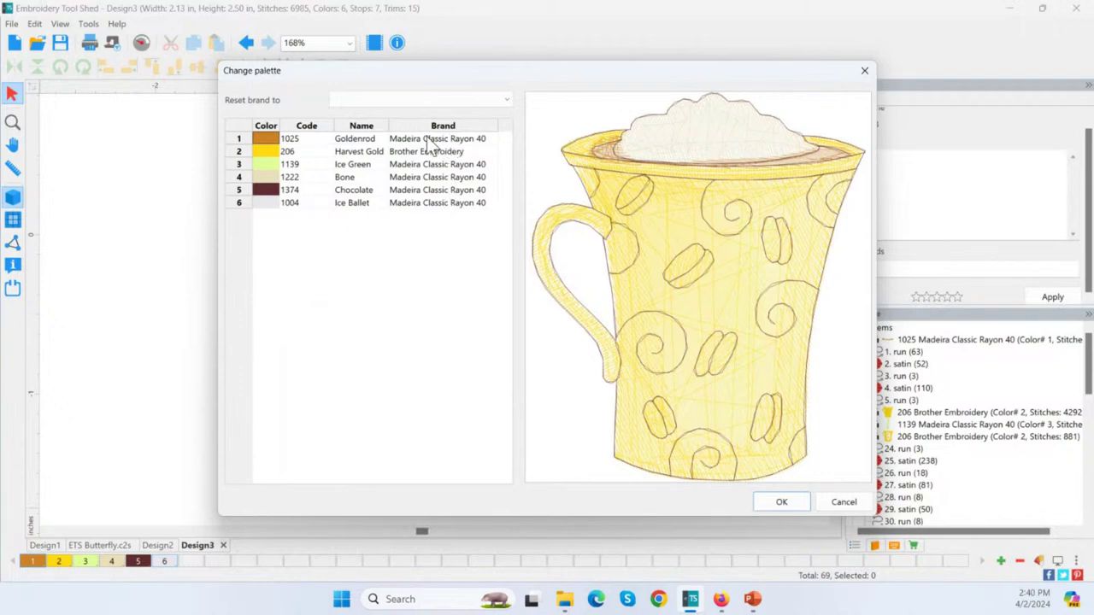
left_click(432, 164)
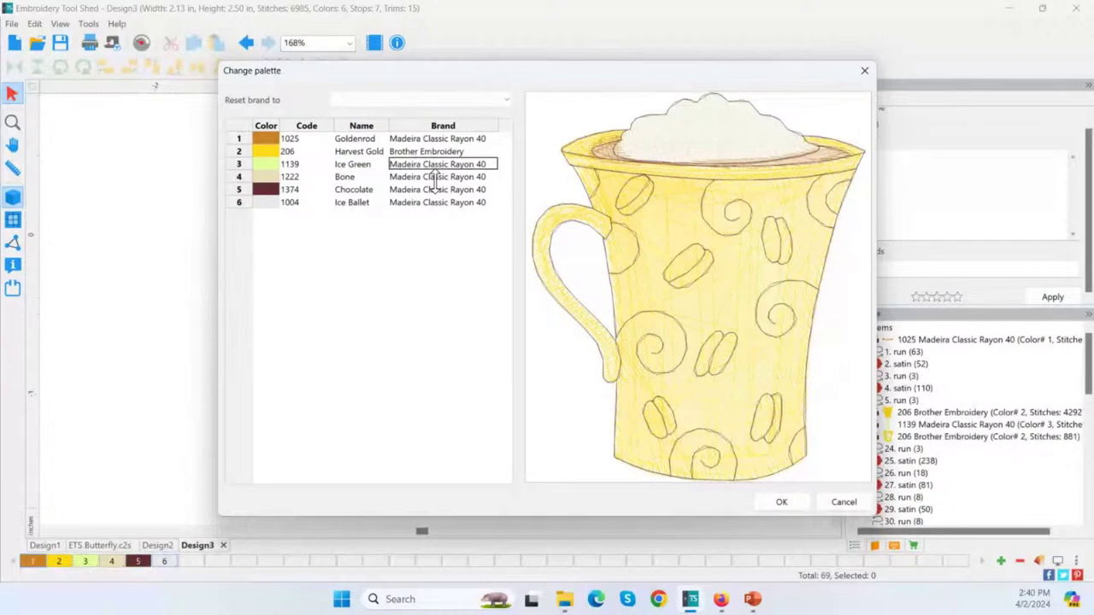
left_click(419, 100)
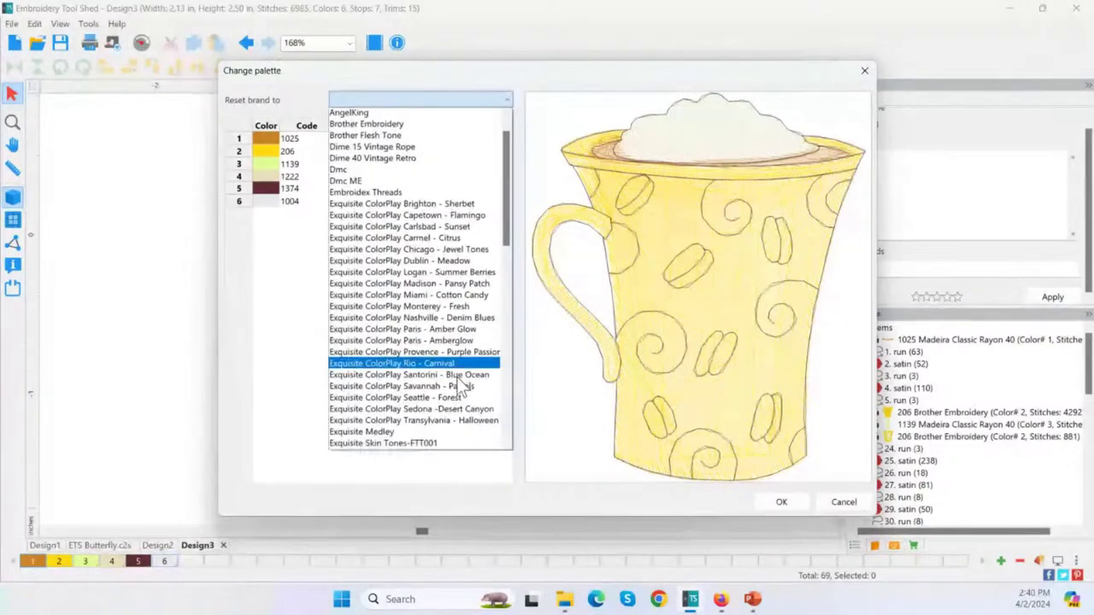
scroll(456, 377, "down", 3)
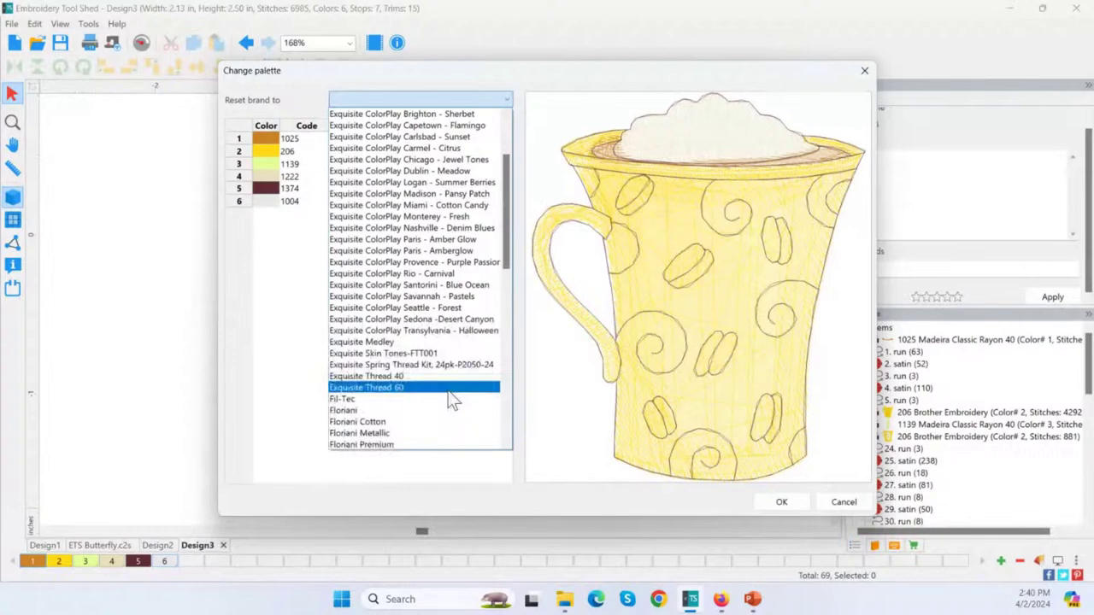
left_click(445, 376)
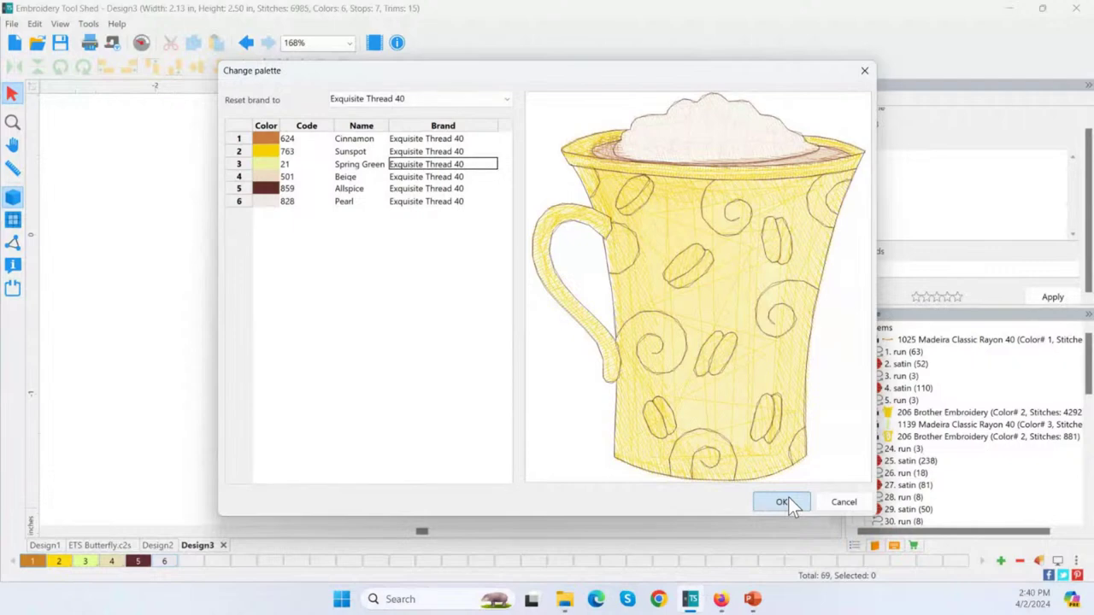
left_click(781, 503)
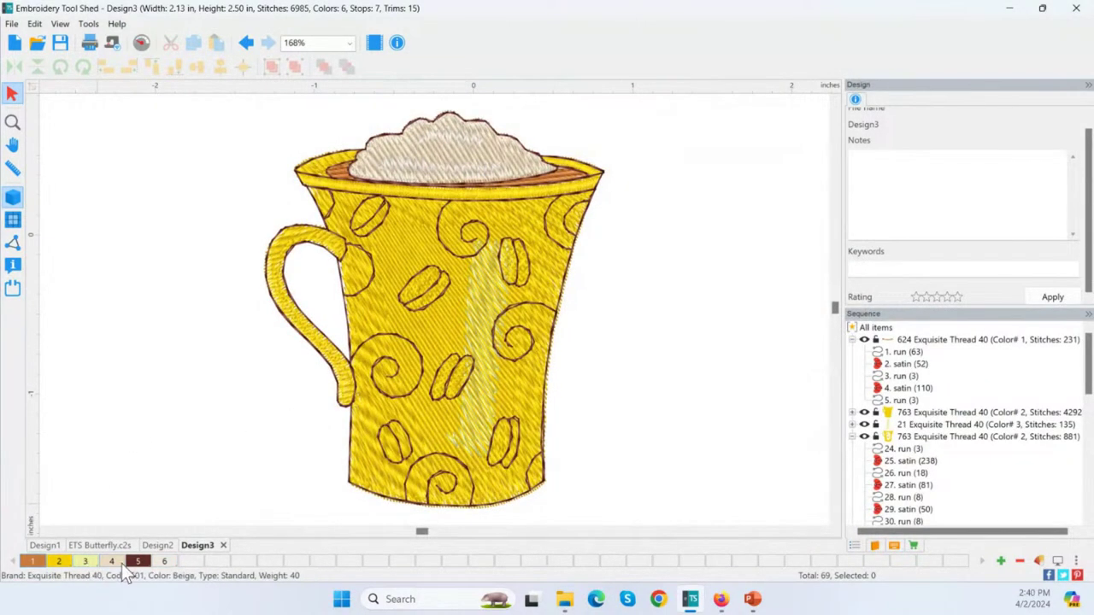
Reset the thread brand of the whole design palette to Brother Embroidery
double_click(308, 340)
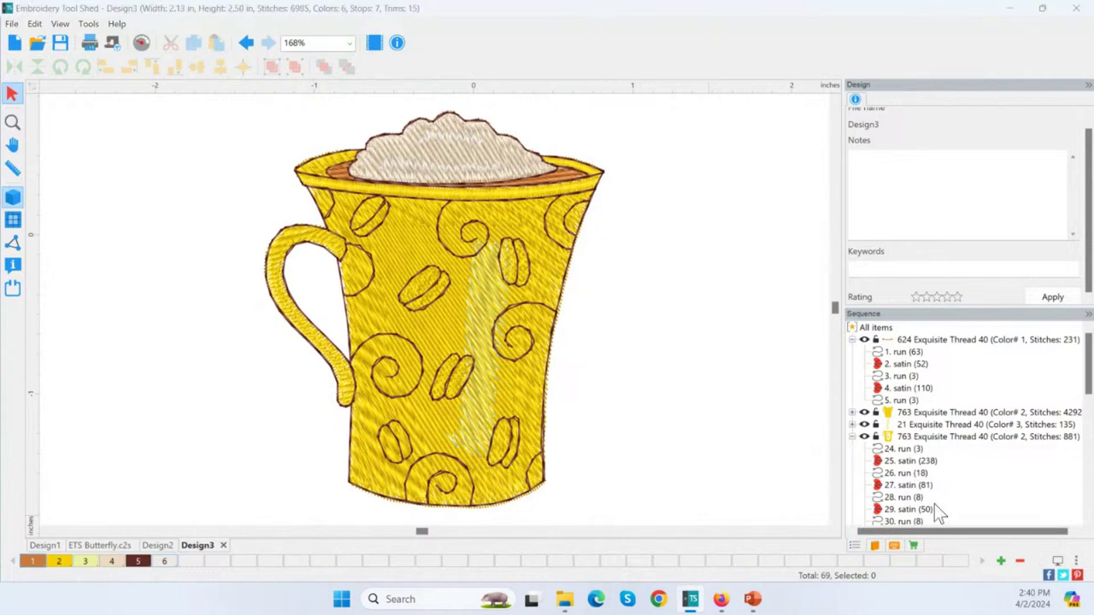
left_click(428, 101)
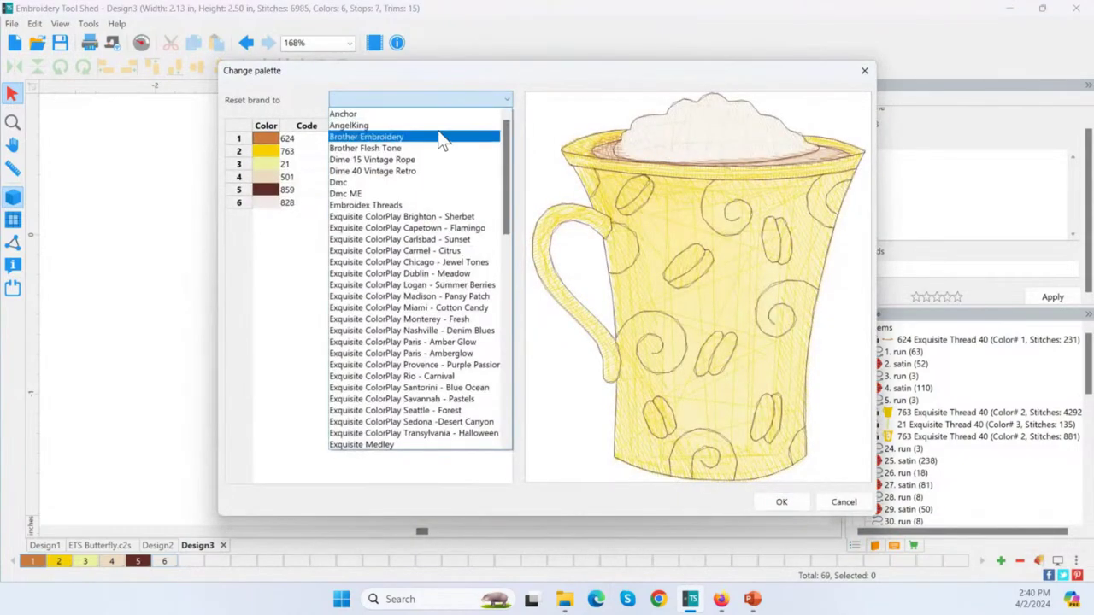
left_click(438, 135)
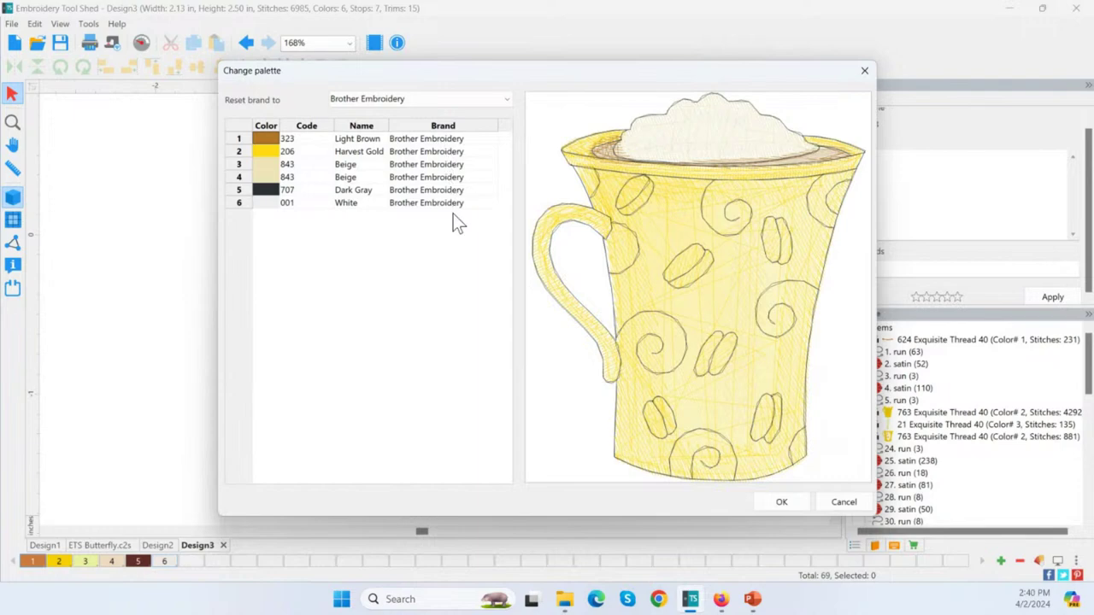
left_click(779, 501)
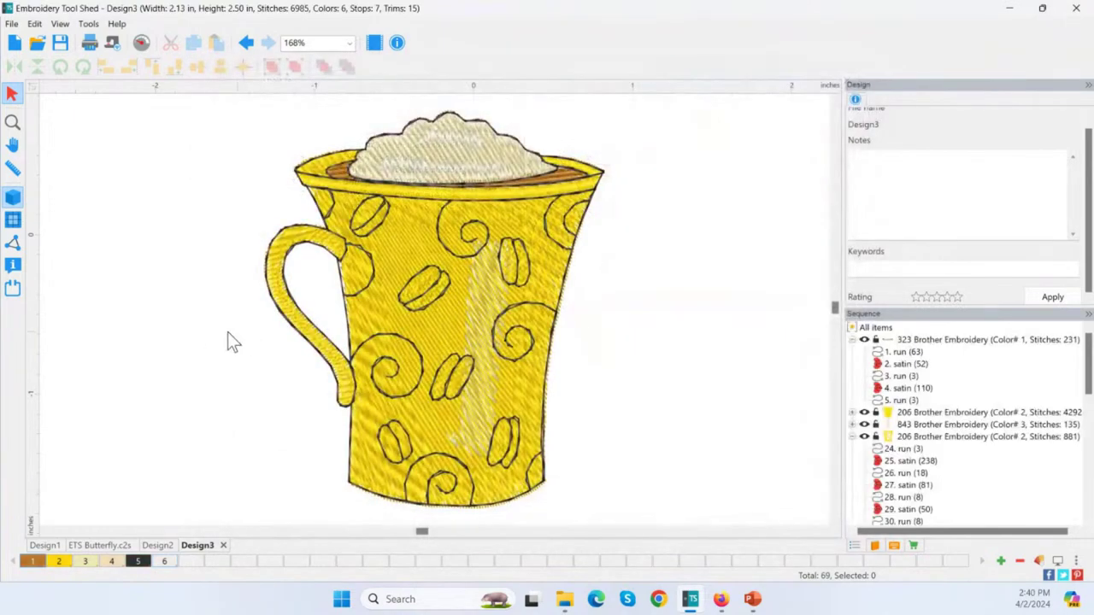
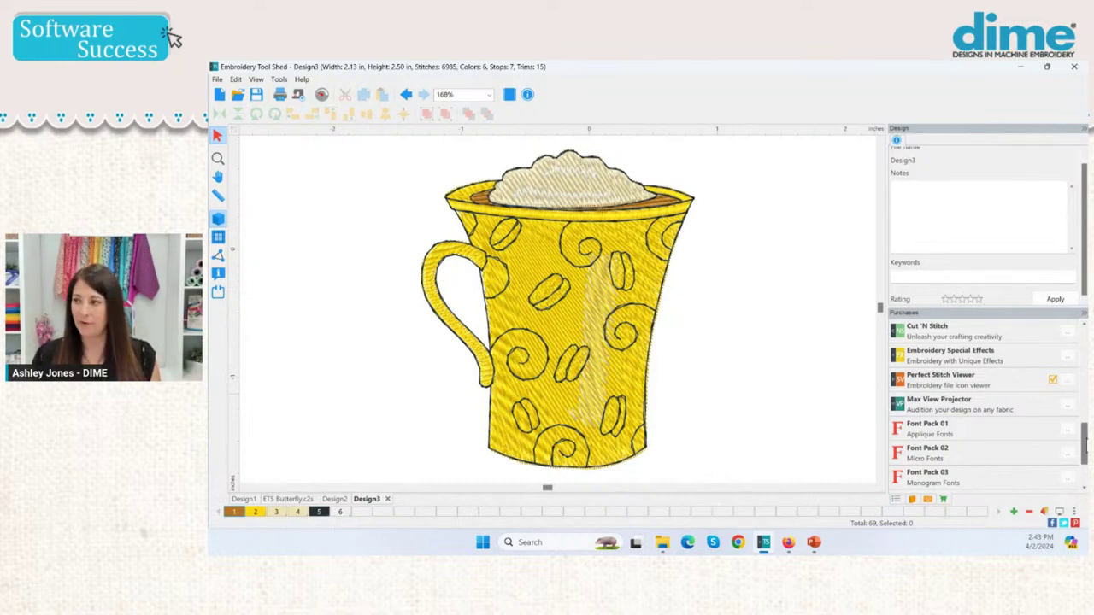
Look through the purchasable modules and font packs, and collapse the expanded color blocks in the design's sequence
left_click_drag(1086, 442, 1085, 335)
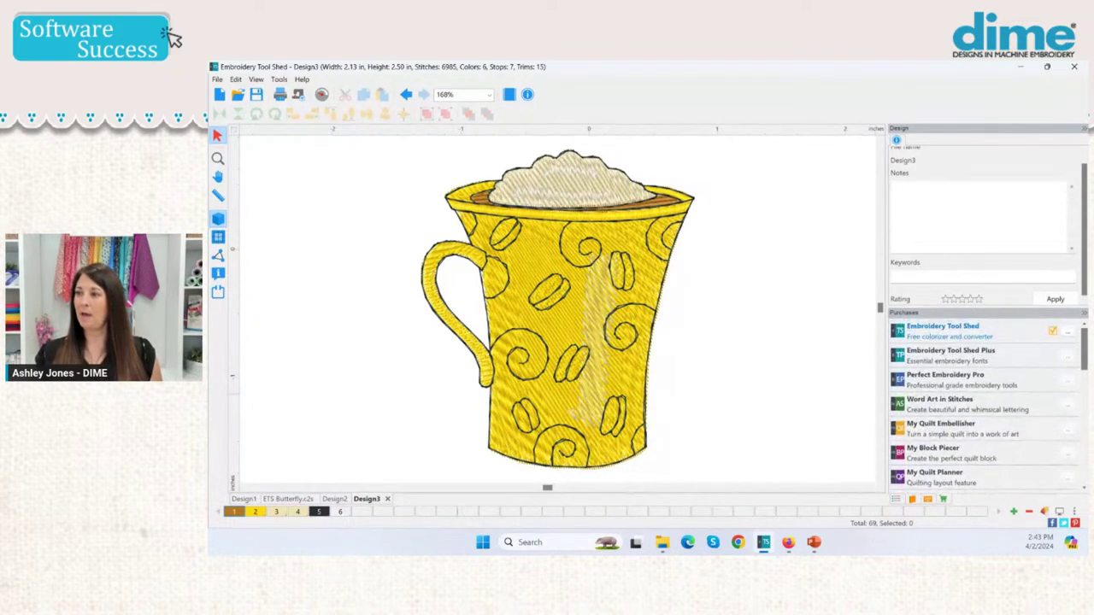
left_click(1068, 366)
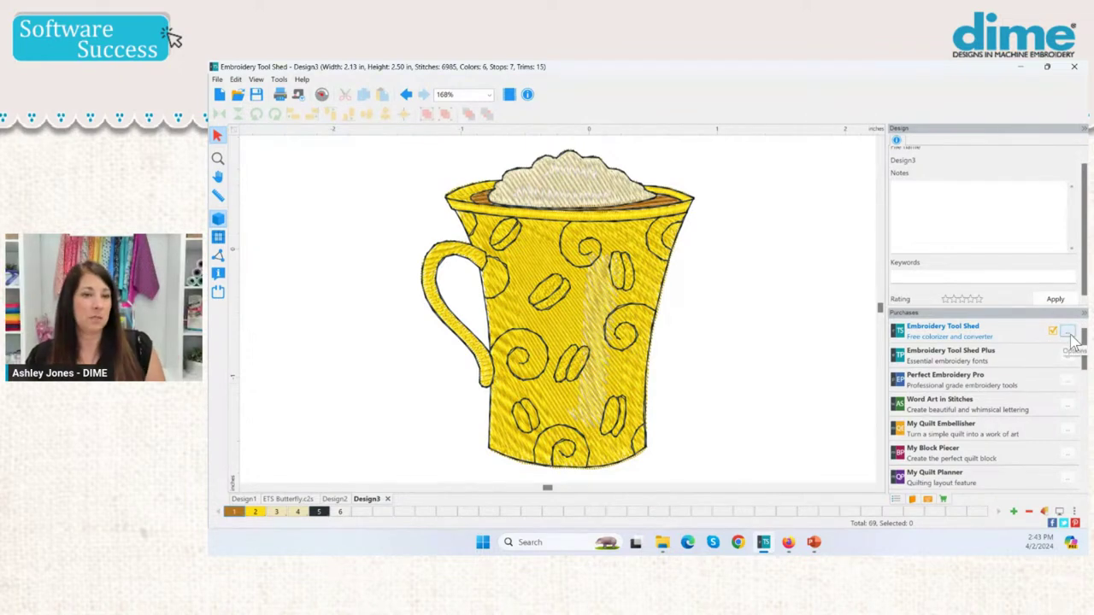
left_click_drag(1083, 342, 1081, 442)
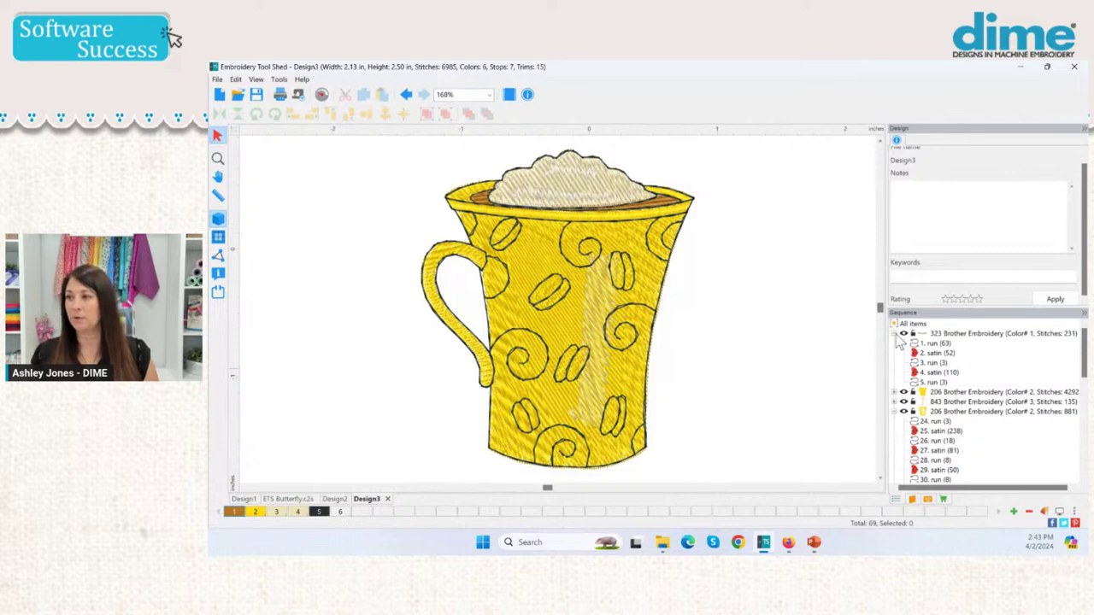
left_click(895, 335)
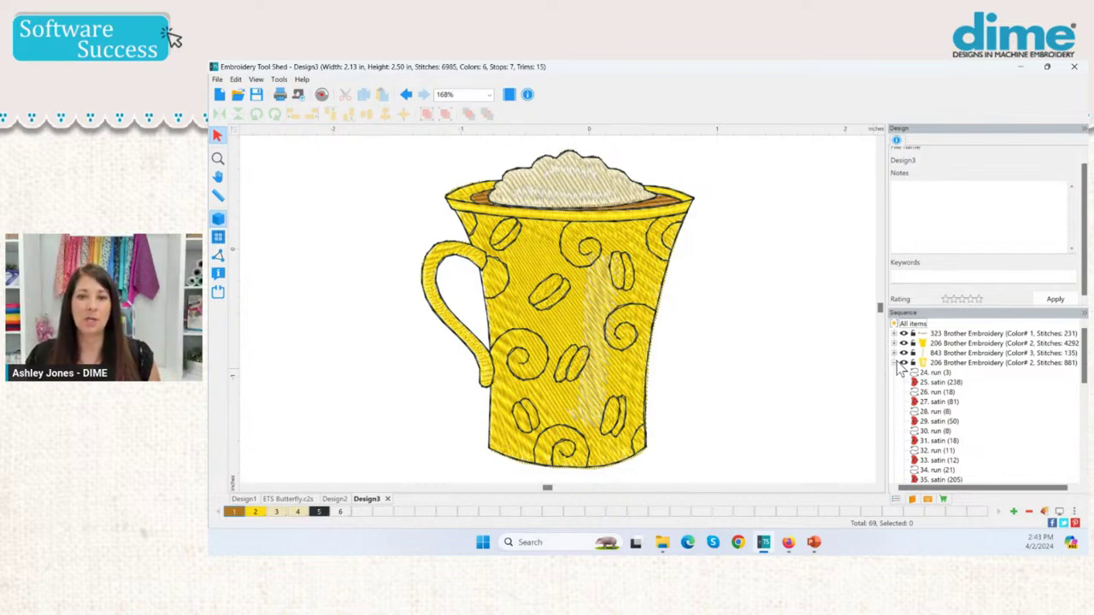
left_click(895, 363)
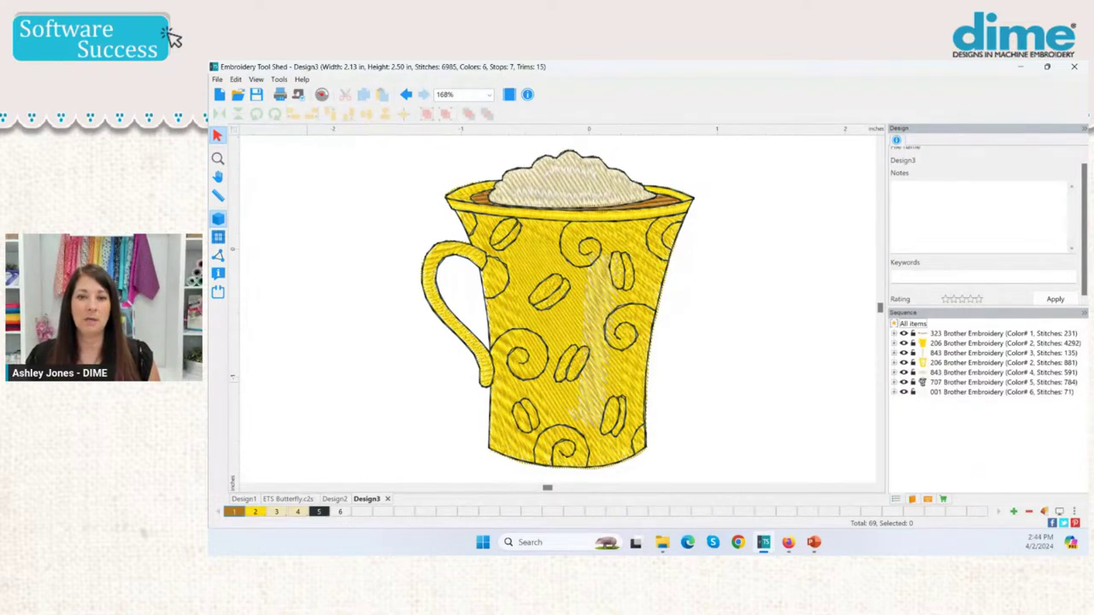
Show the design library again and return to the beginning of its folder list
left_click(218, 80)
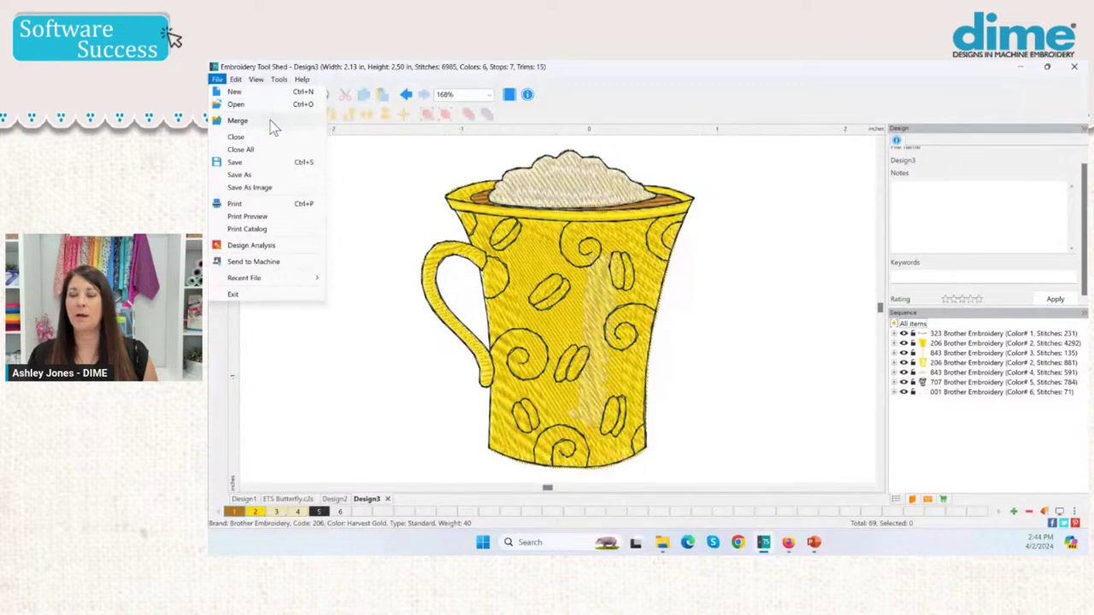
left_click(913, 503)
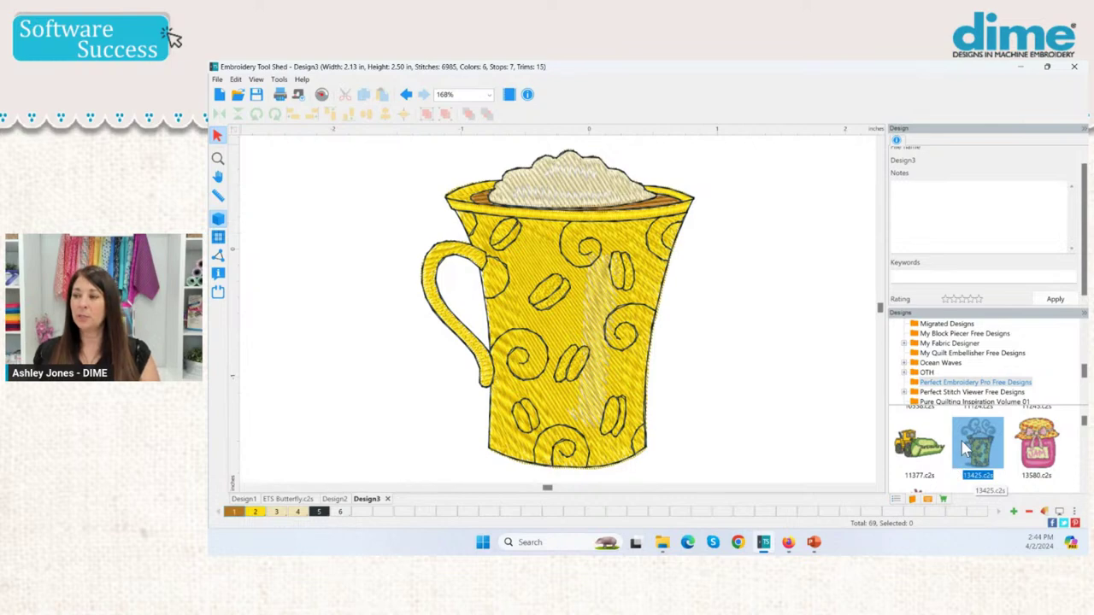
scroll(961, 402, "up", 10)
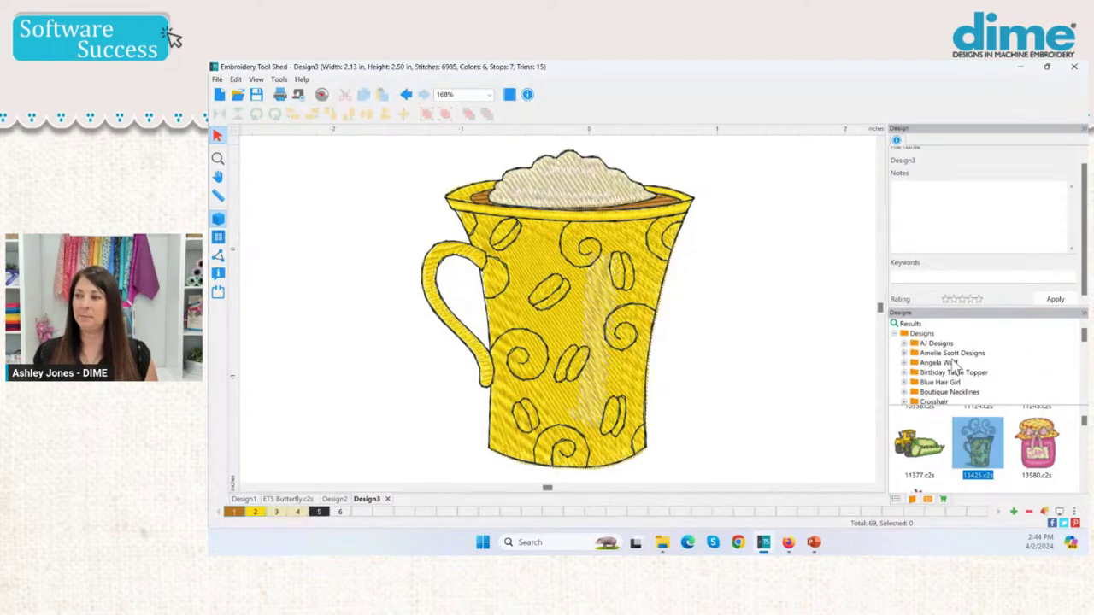
Show the contents of the design library's root Designs folder in File Explorer
right_click(929, 335)
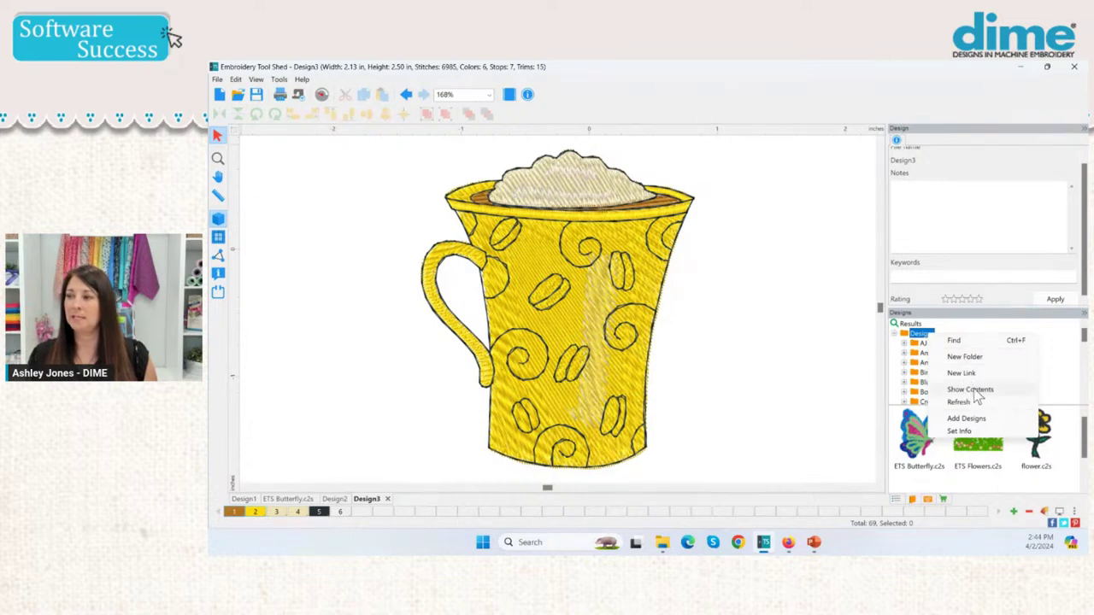
left_click(921, 338)
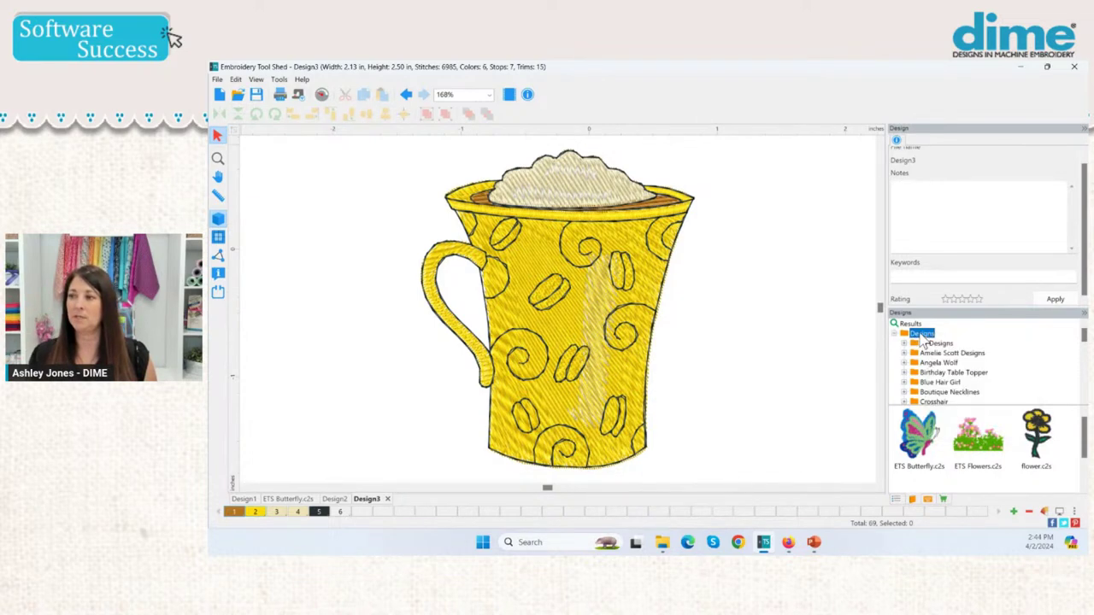
right_click(923, 340)
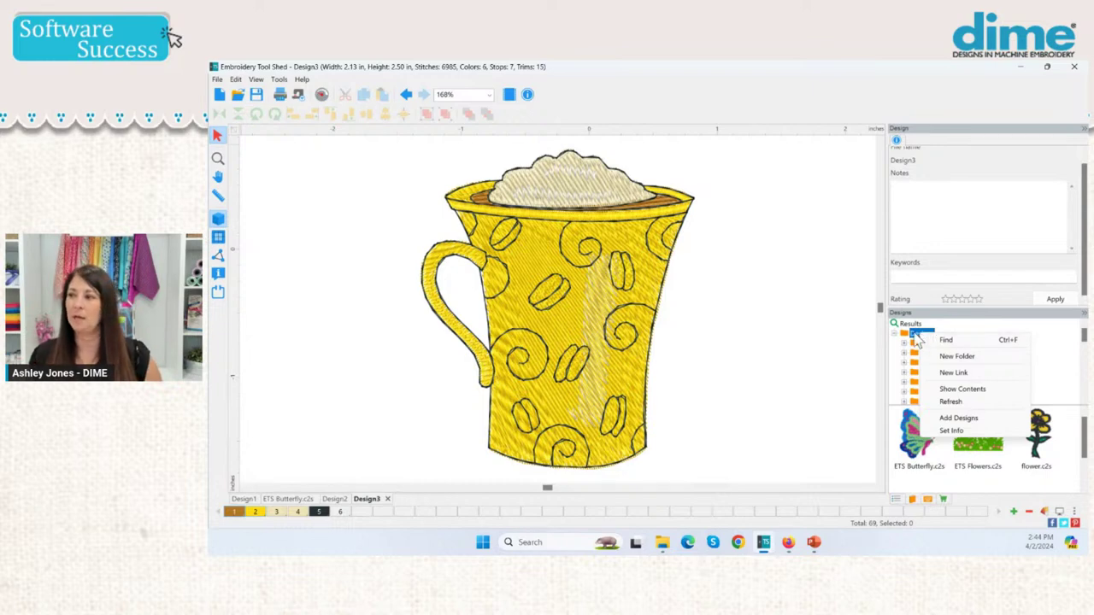
left_click(913, 501)
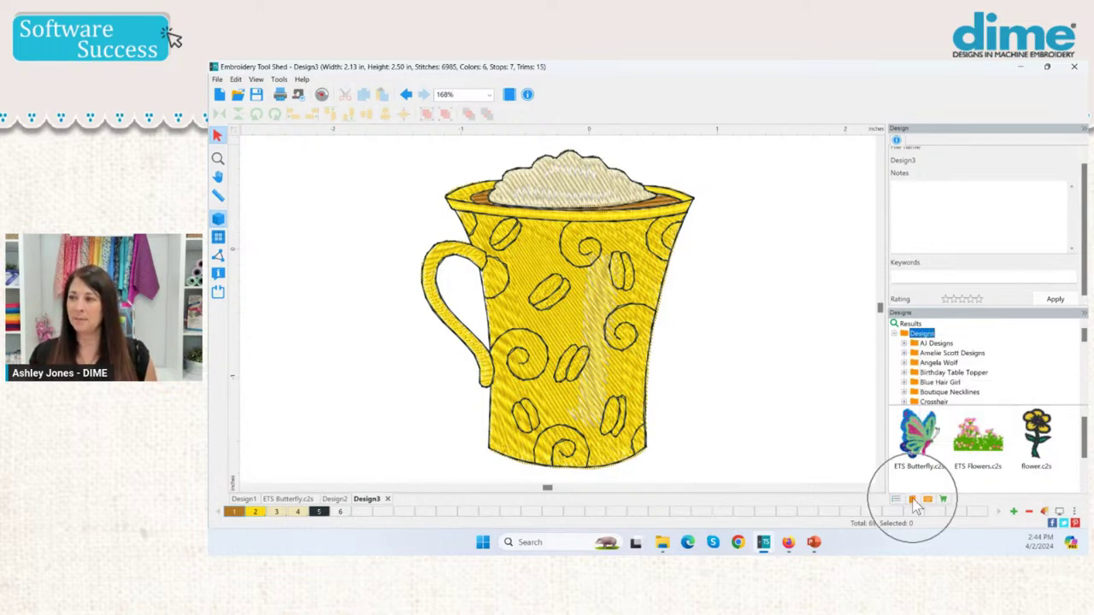
right_click(925, 339)
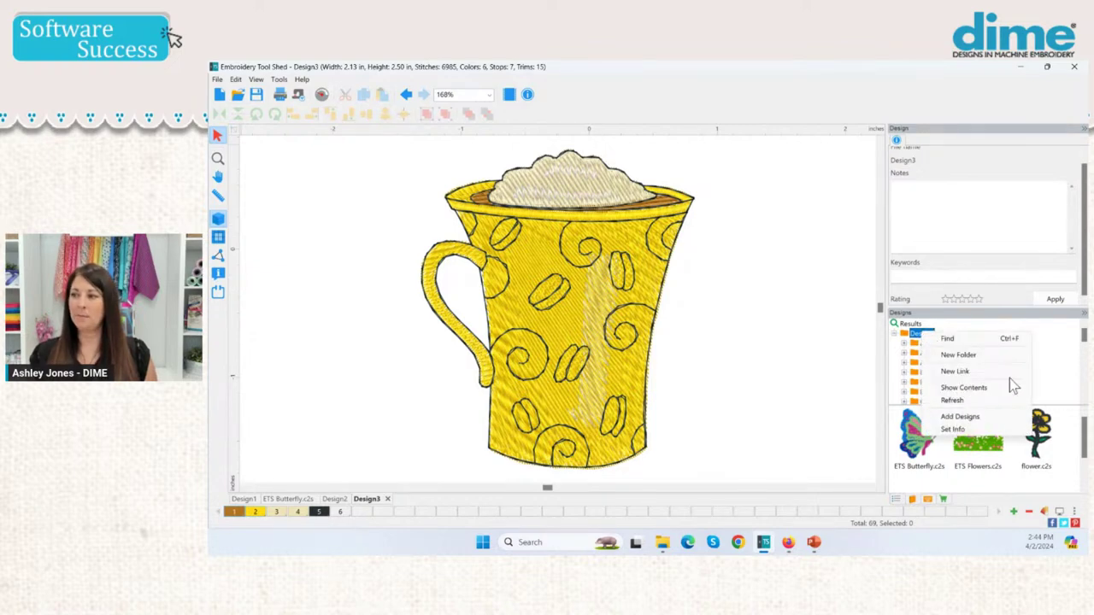
left_click(1005, 389)
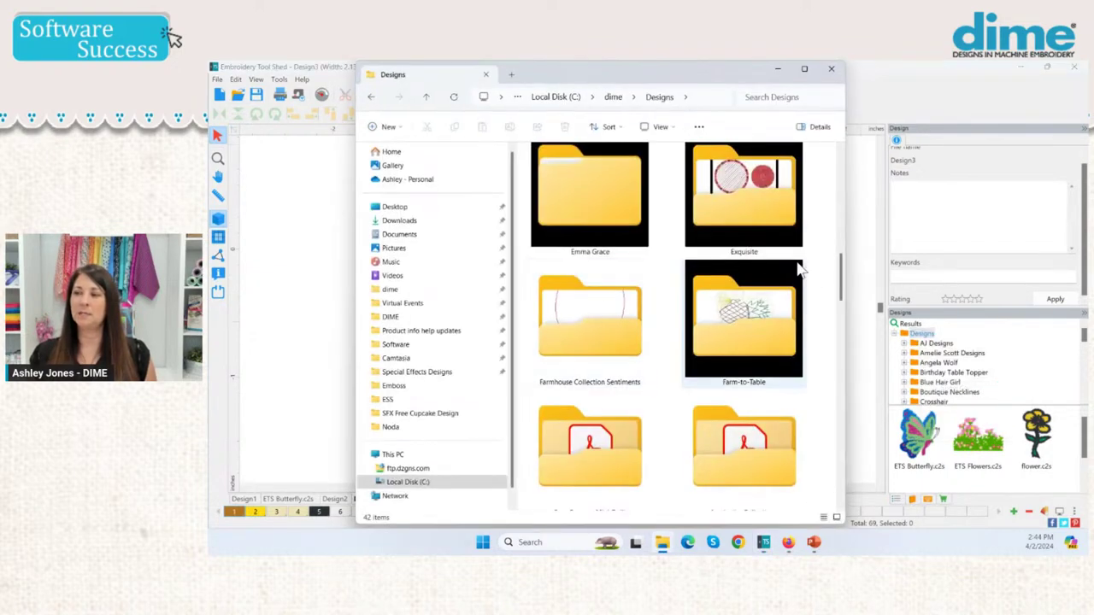
Look through the Designs folder on disk back to its first subfolders, and return to Embroidery Tool Shed
left_click(703, 97)
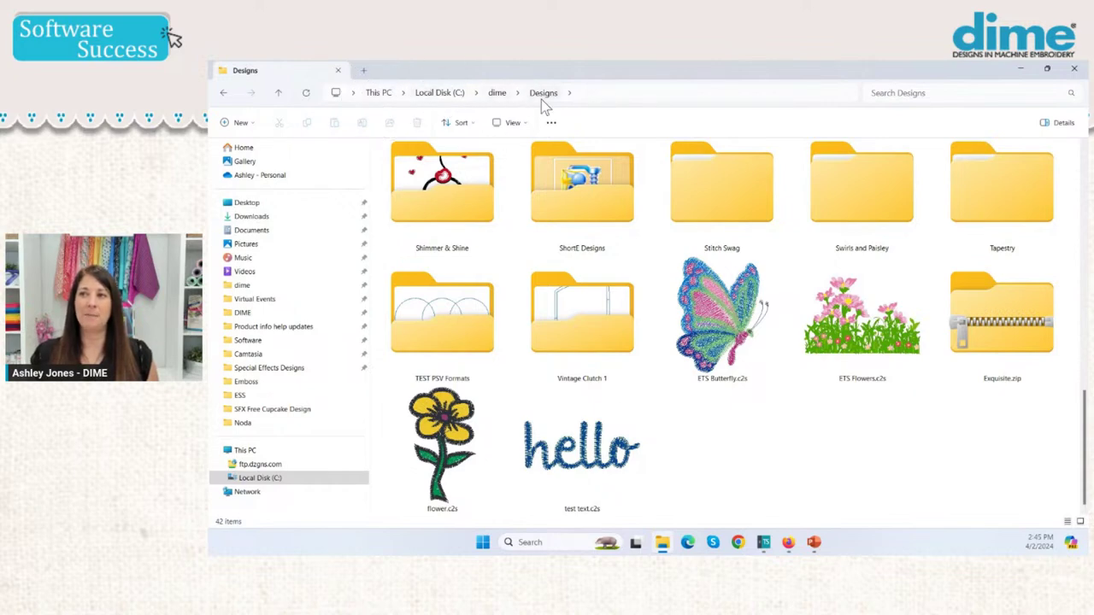
scroll(769, 401, "up", 8)
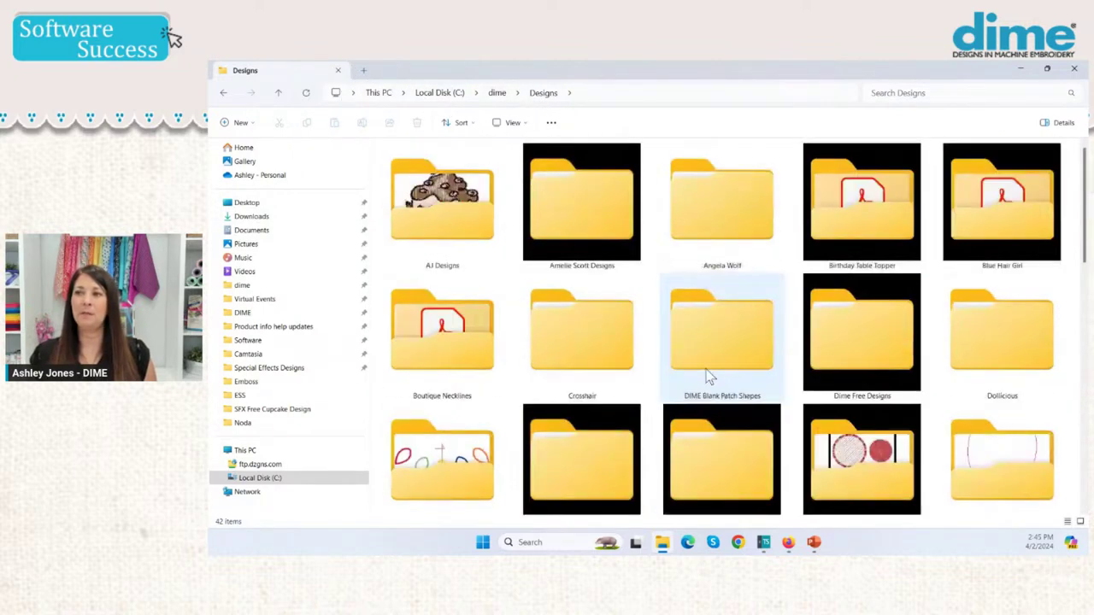
left_click(1016, 72)
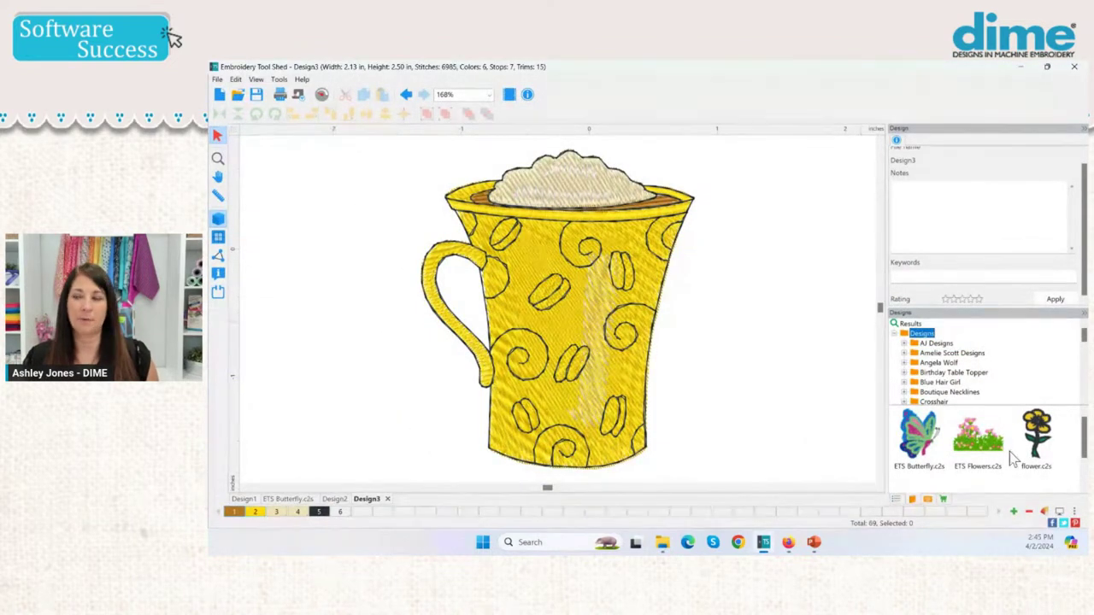
Undo the recent color changes in the ETS Butterfly design and look at its print preview
left_click(289, 499)
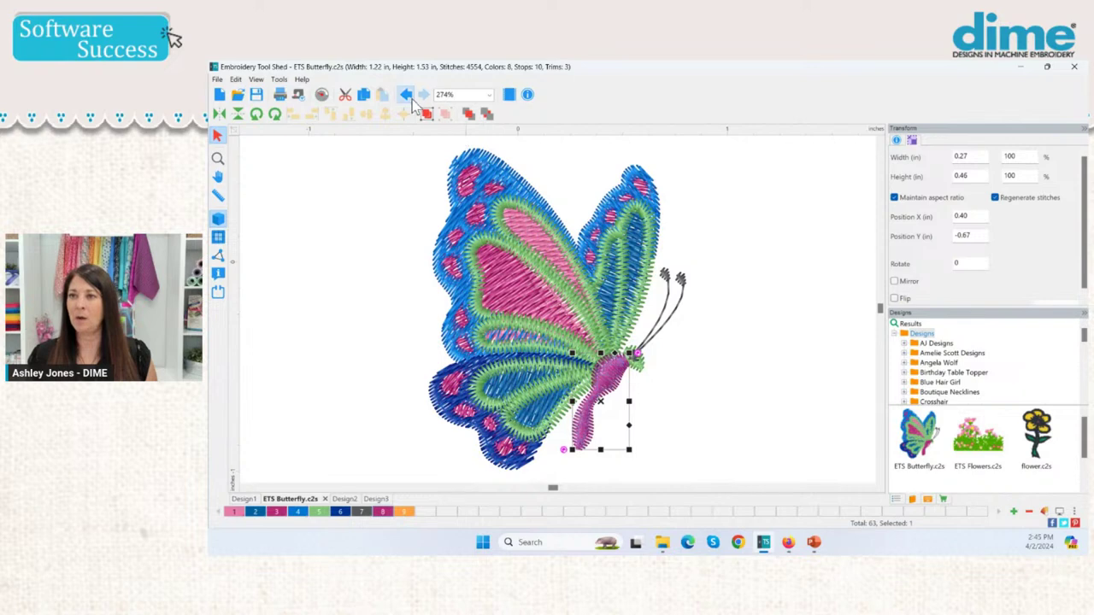
left_click(408, 96)
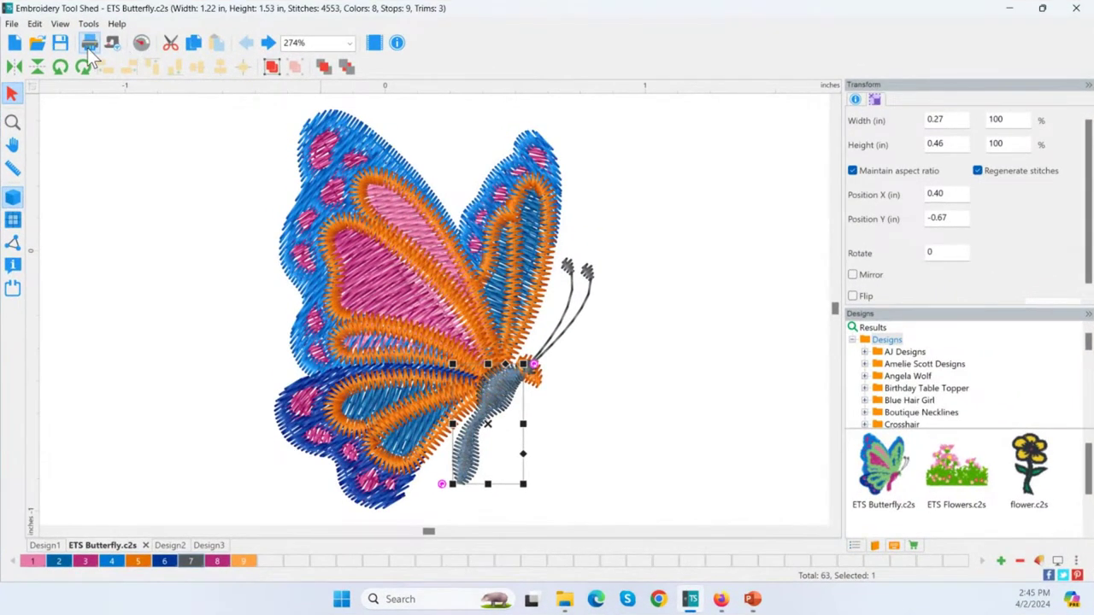
left_click(89, 47)
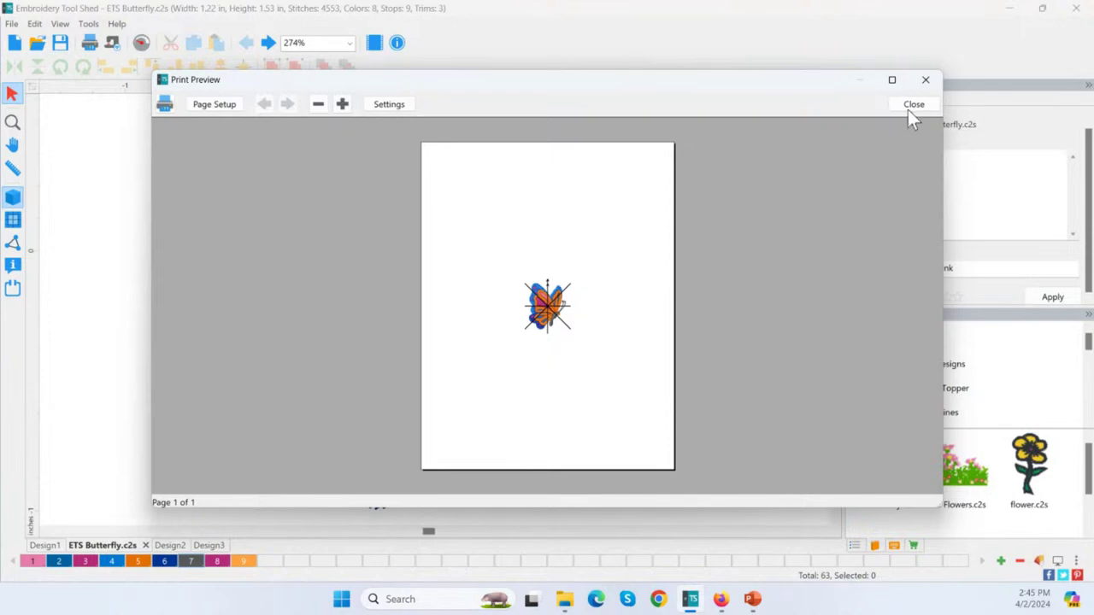
left_click(911, 106)
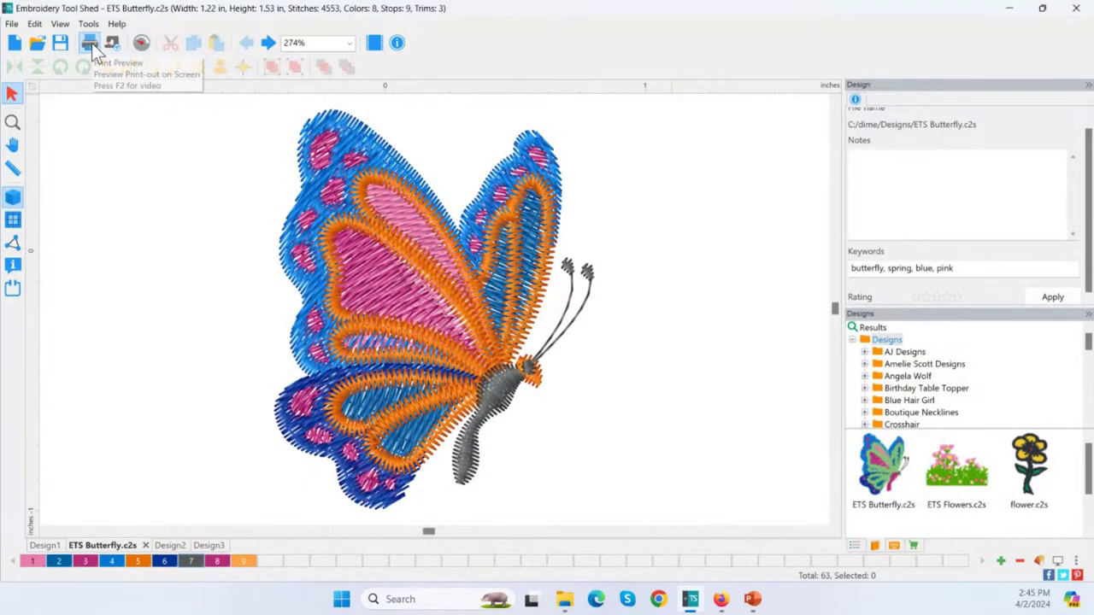
left_click(893, 492)
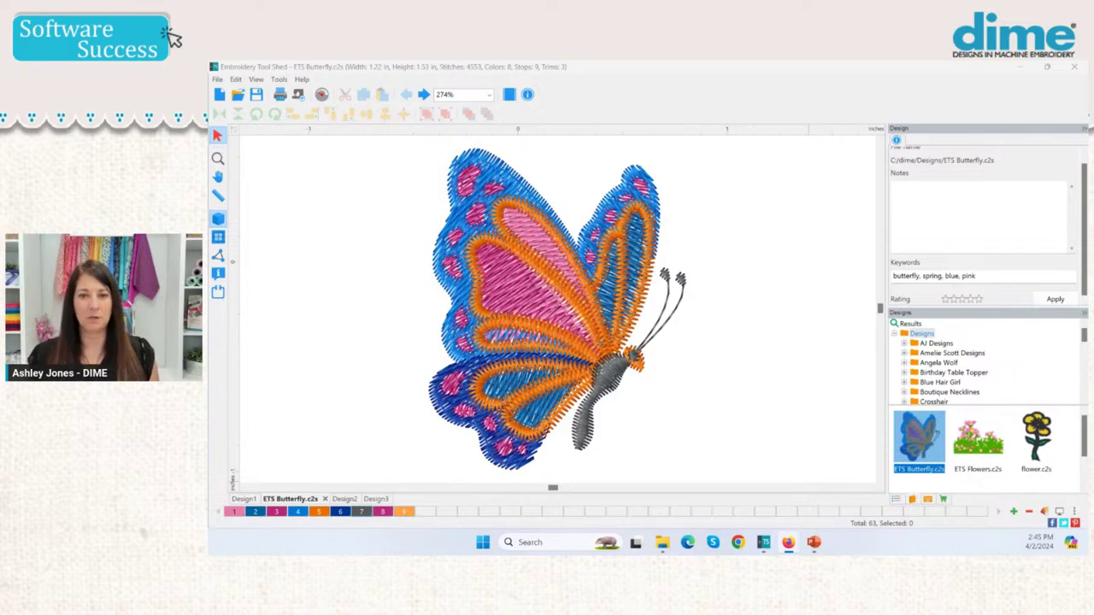
Switch to the PowerPoint presentation and start the slide show from slide 217, the Perfect Stitch Viewer offer
left_click(814, 545)
left_click(290, 444)
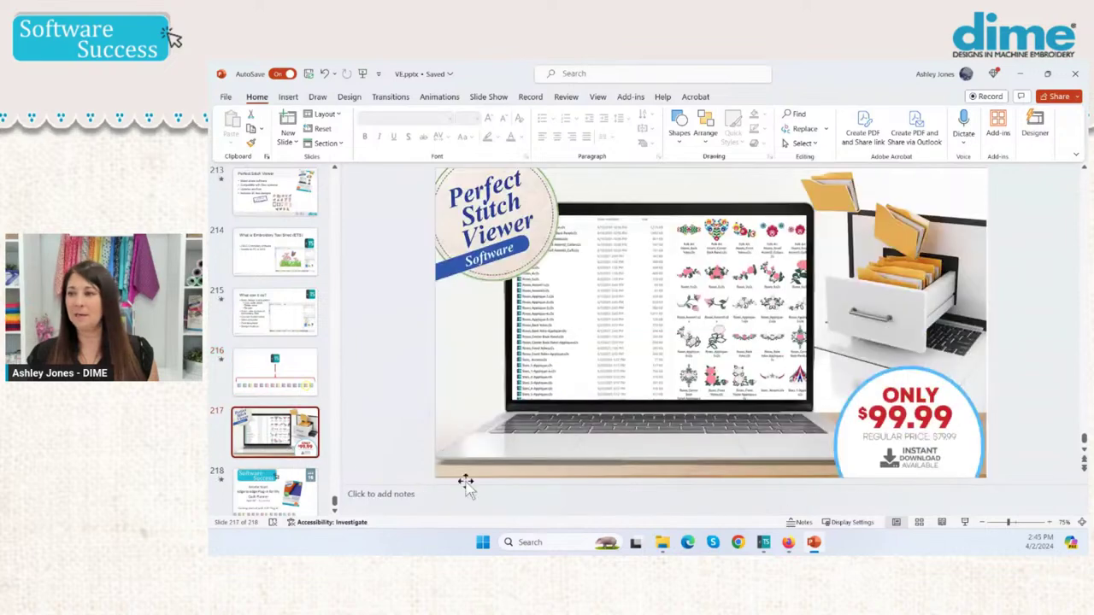
left_click(965, 523)
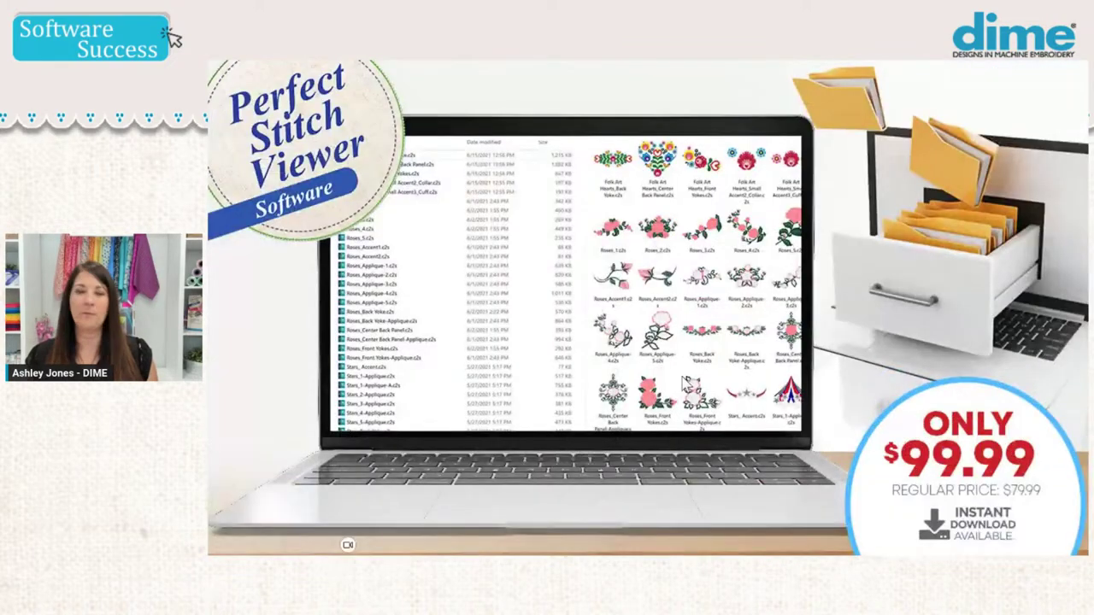